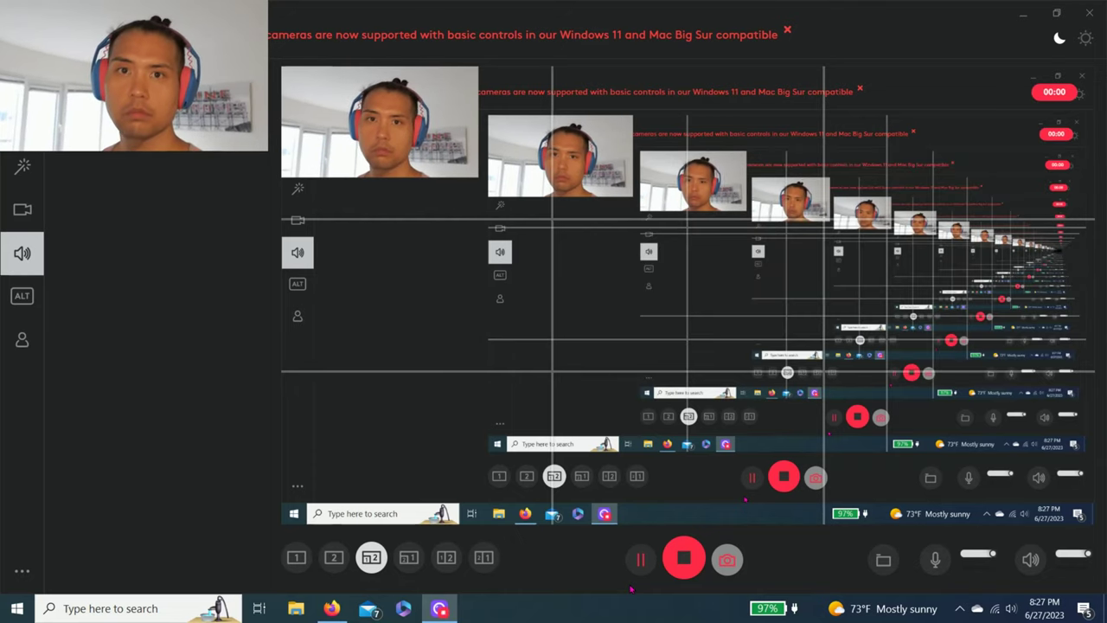
- Switch to Firefox and review the Windows Fundamentals 2 room overview and the Task 1 introduction text
click(452, 610)
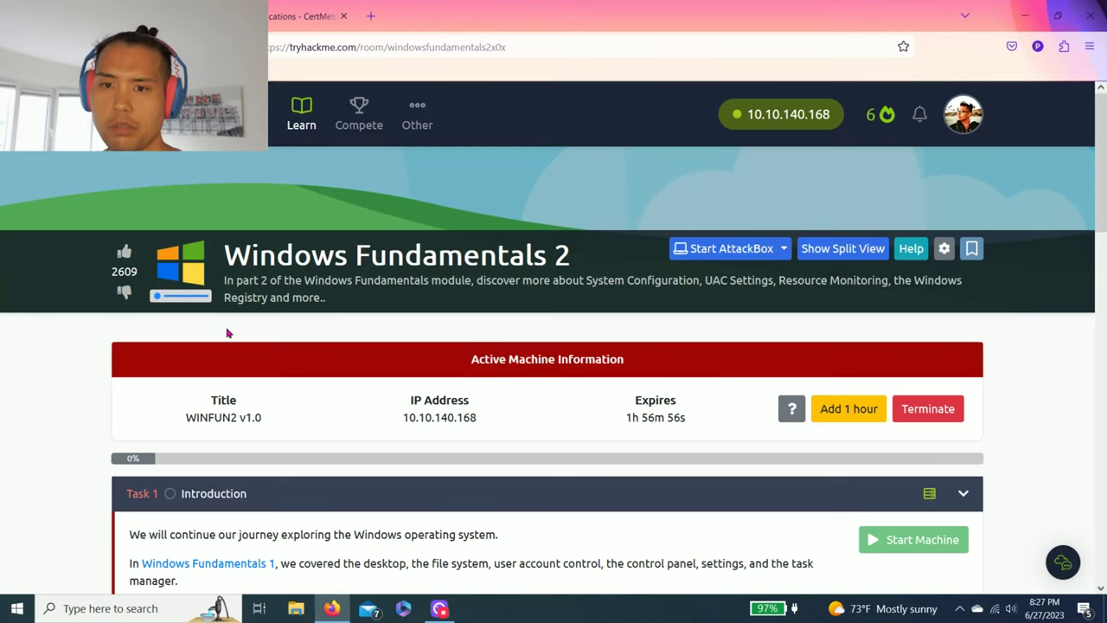
drag(226, 256, 578, 255)
click(575, 254)
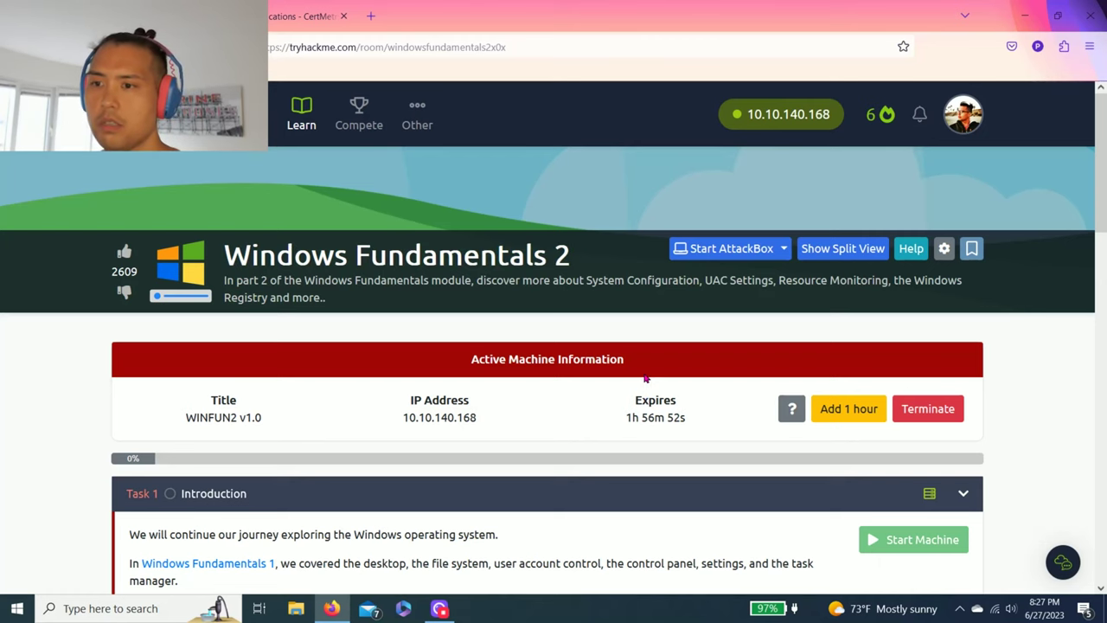
scroll(646, 378, down, 1)
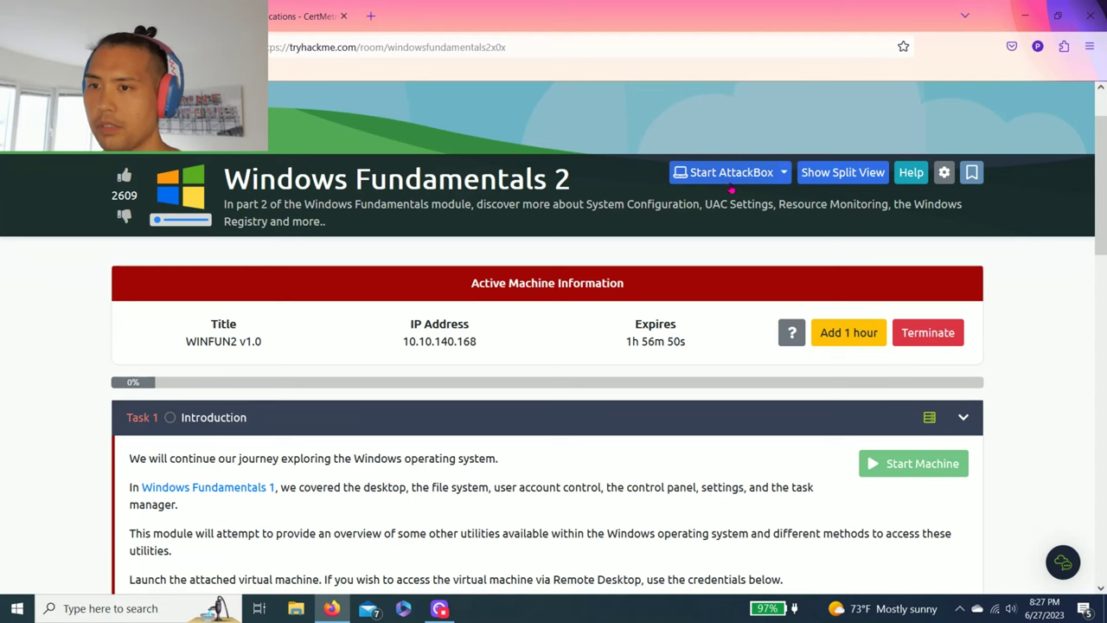
scroll(585, 260, down, 3)
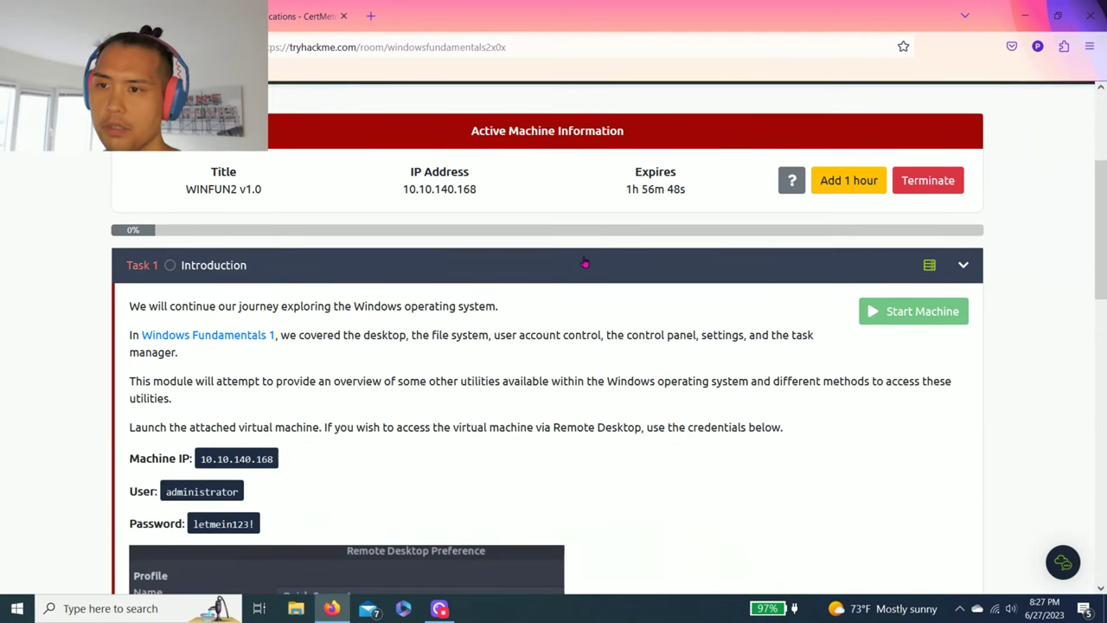
scroll(187, 304, up, 1)
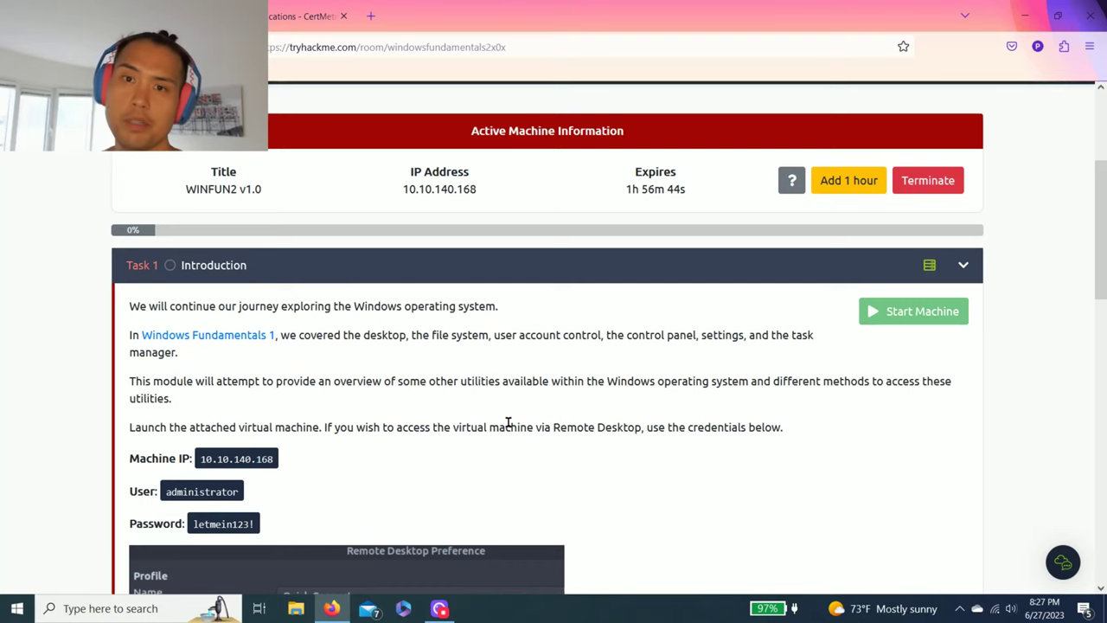
drag(412, 334, 614, 355)
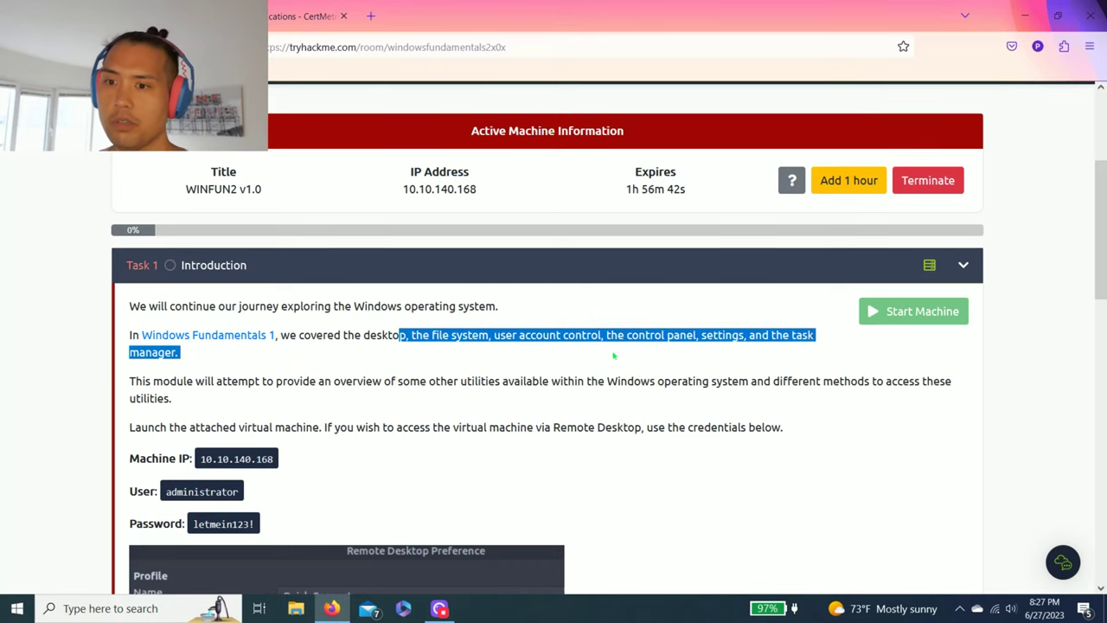
click(613, 355)
scroll(610, 365, up, 3)
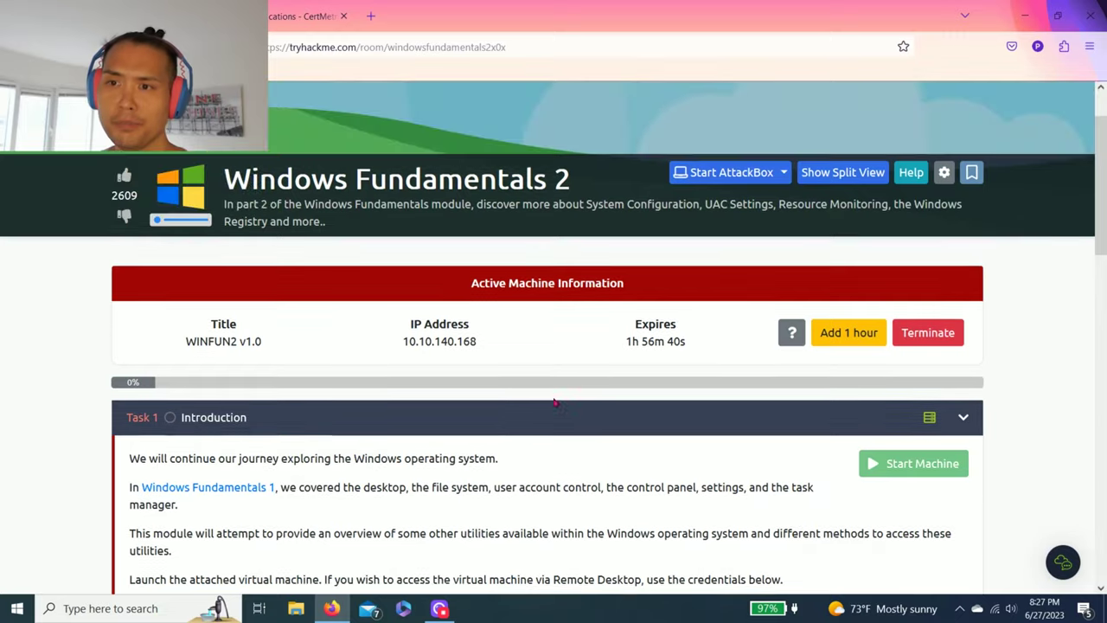
scroll(383, 445, down, 2)
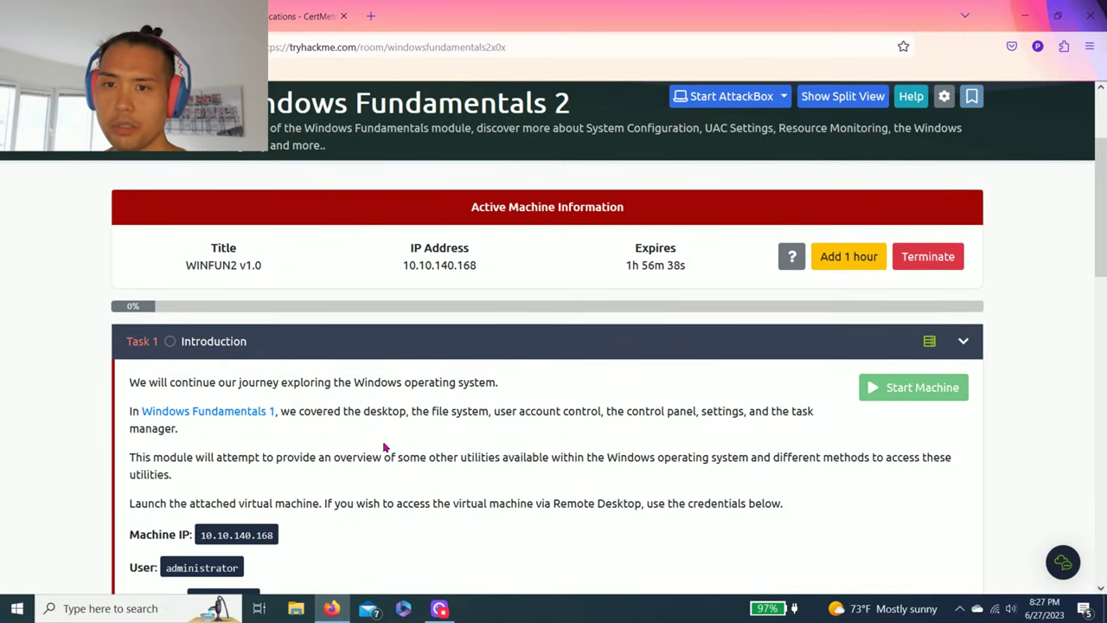
scroll(412, 441, down, 1)
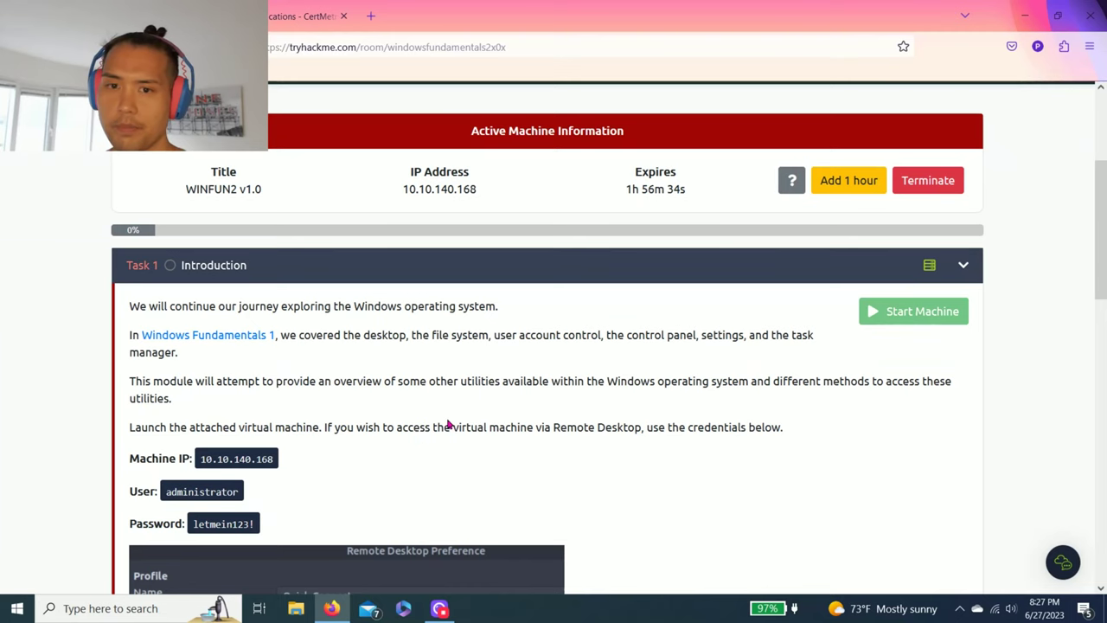
- Mark the Task 1 item about reading the text and starting the virtual machine as completed
scroll(391, 319, down, 2)
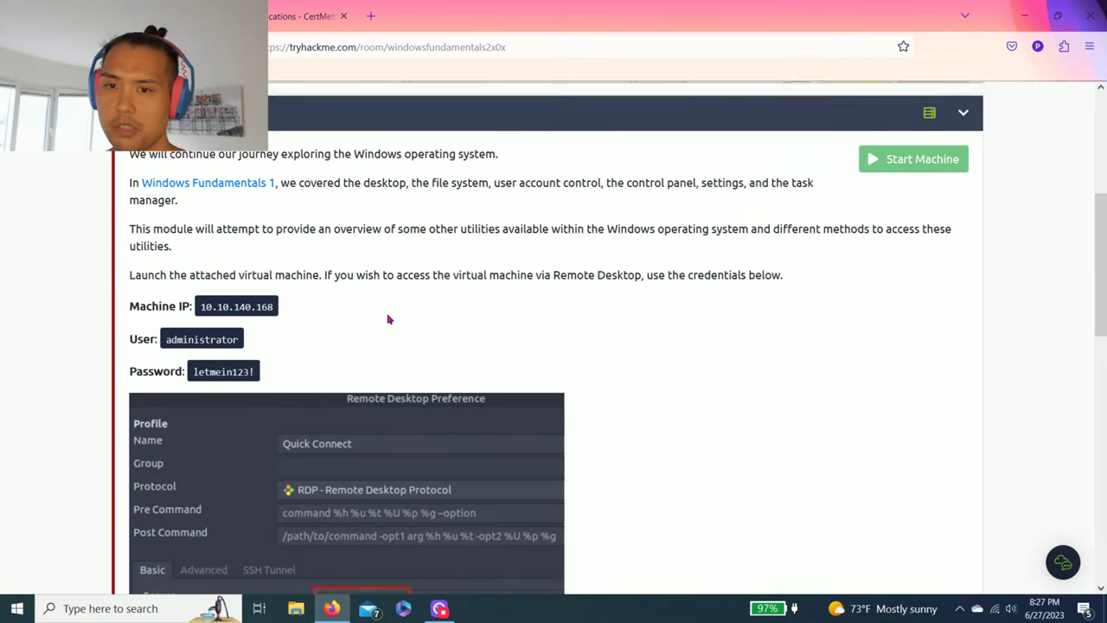
scroll(393, 314, down, 4)
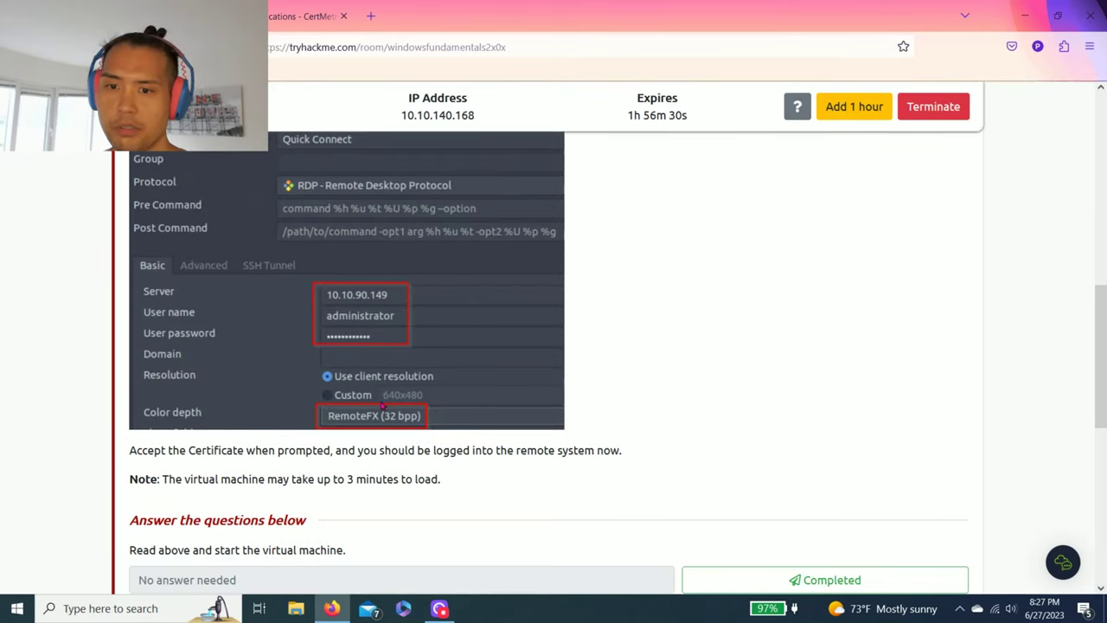
scroll(331, 450, down, 1)
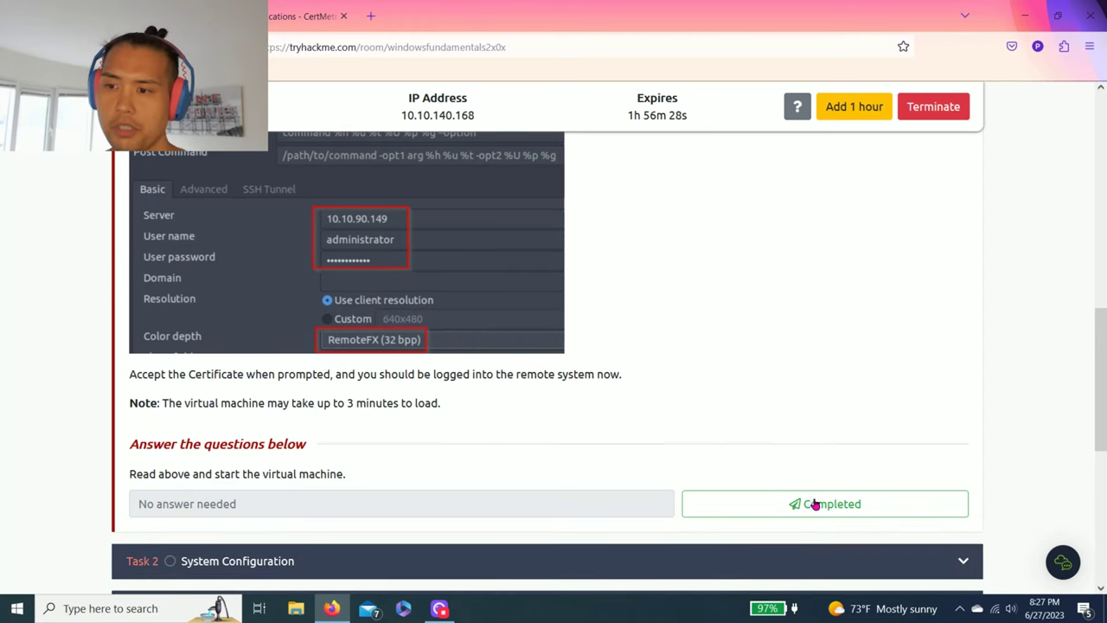
click(696, 499)
scroll(314, 370, down, 1)
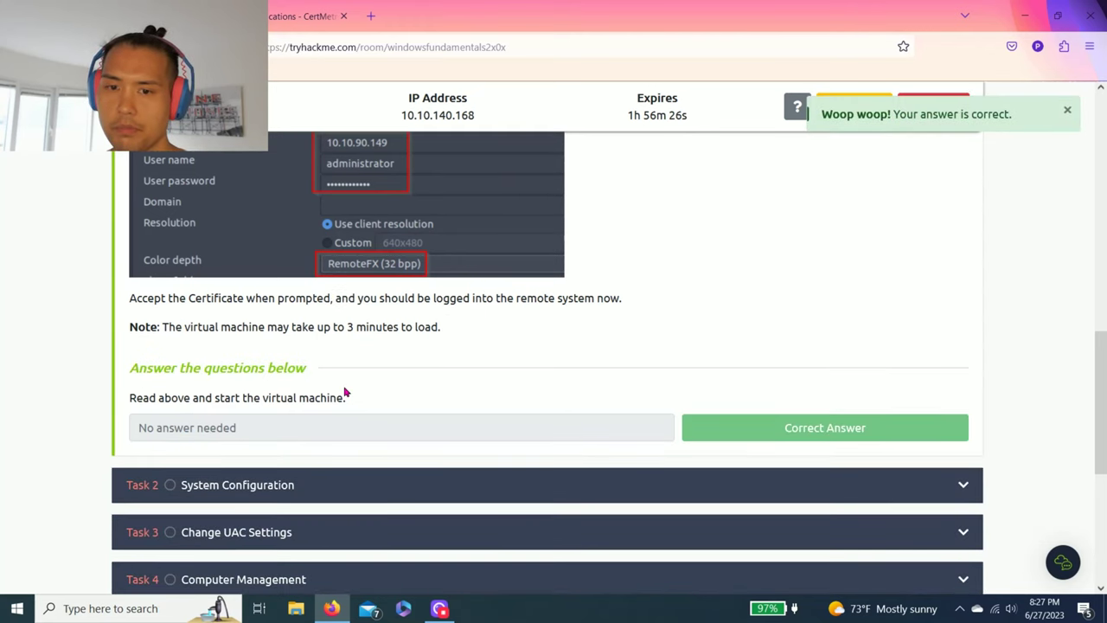
- Expand Task 2, System Configuration, and show the virtual machine in split view beside the room
click(213, 485)
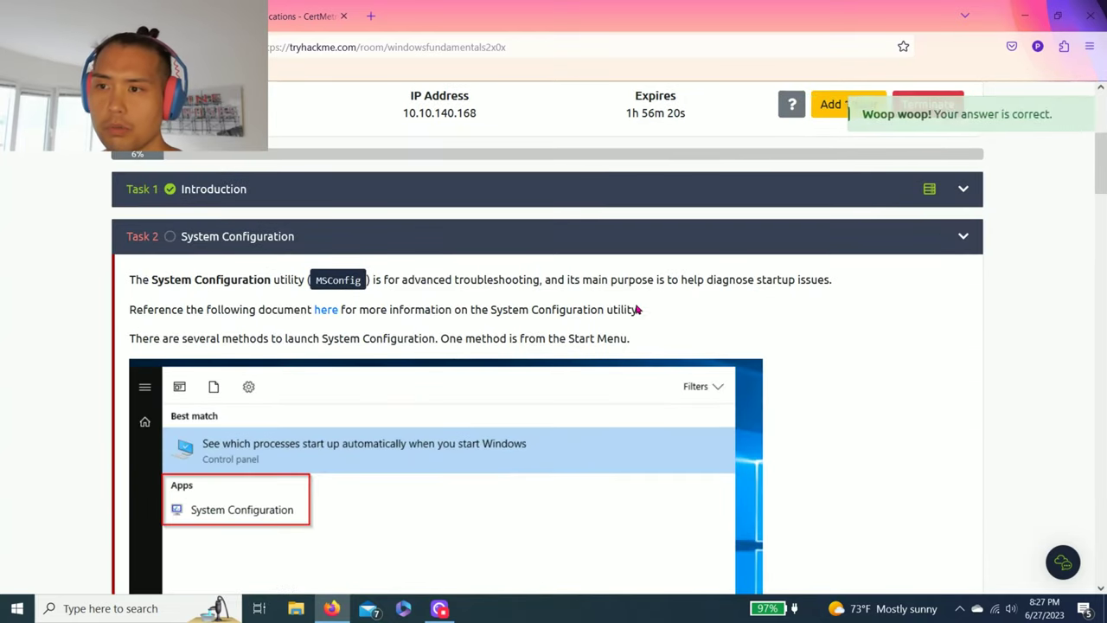
scroll(798, 297, up, 4)
click(844, 251)
scroll(260, 413, down, 4)
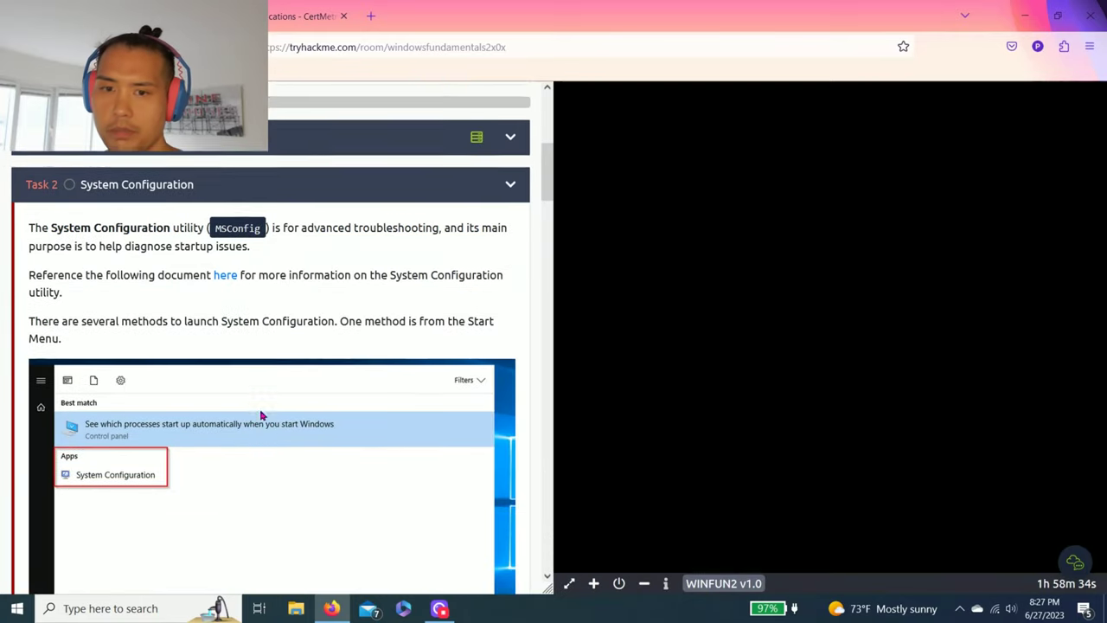
- Look through the Task 2 content and read its first question about the service listing Systems Internals as manufacturer
scroll(262, 415, down, 12)
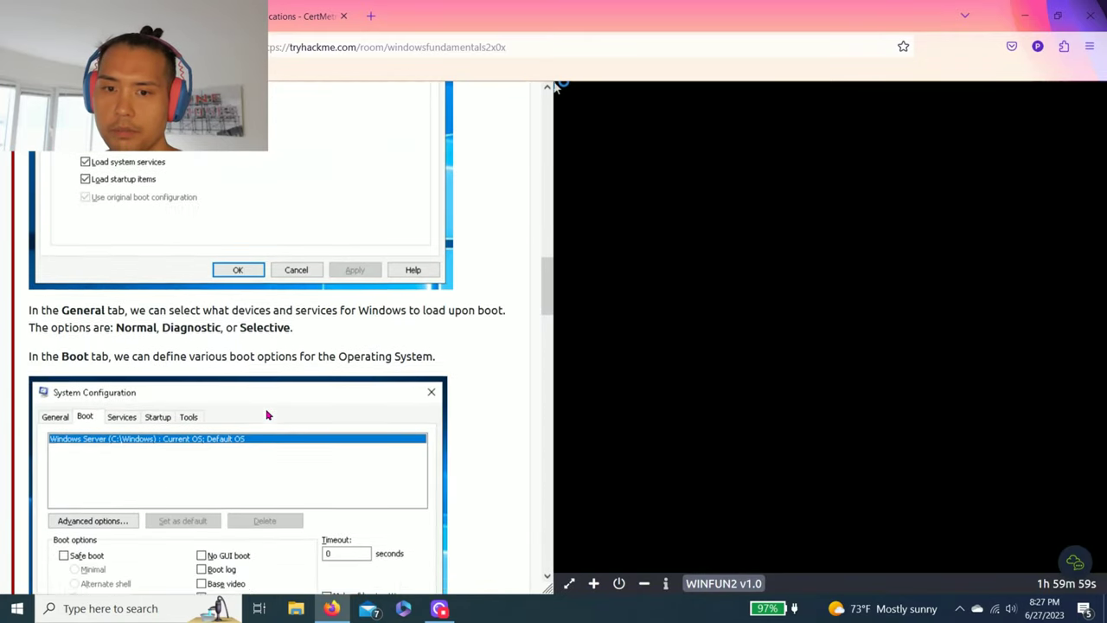
scroll(268, 415, down, 10)
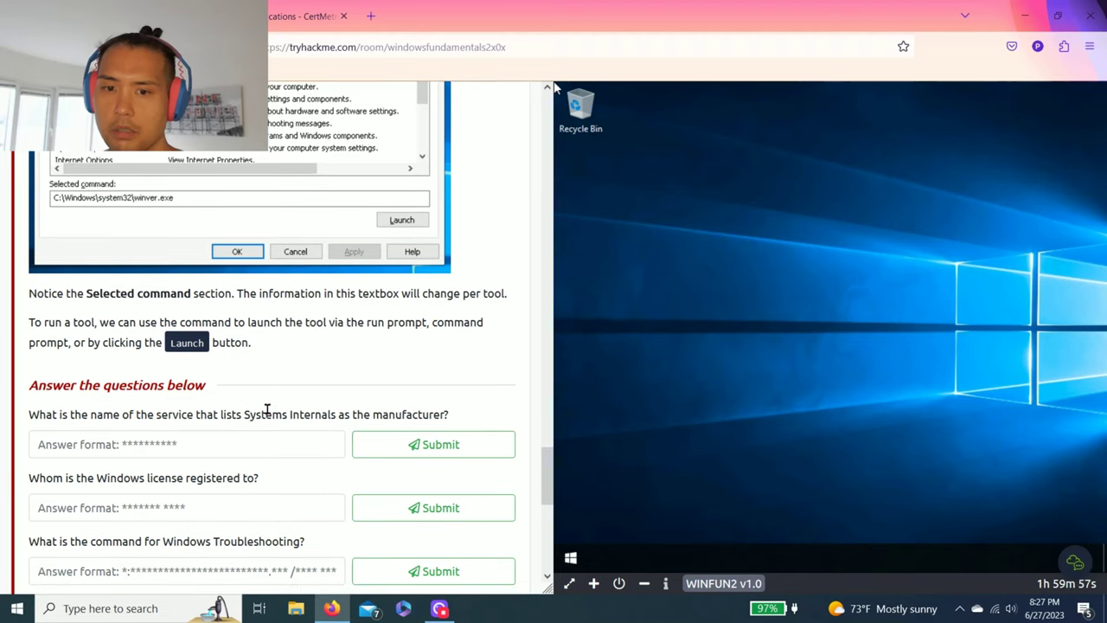
scroll(258, 407, up, 3)
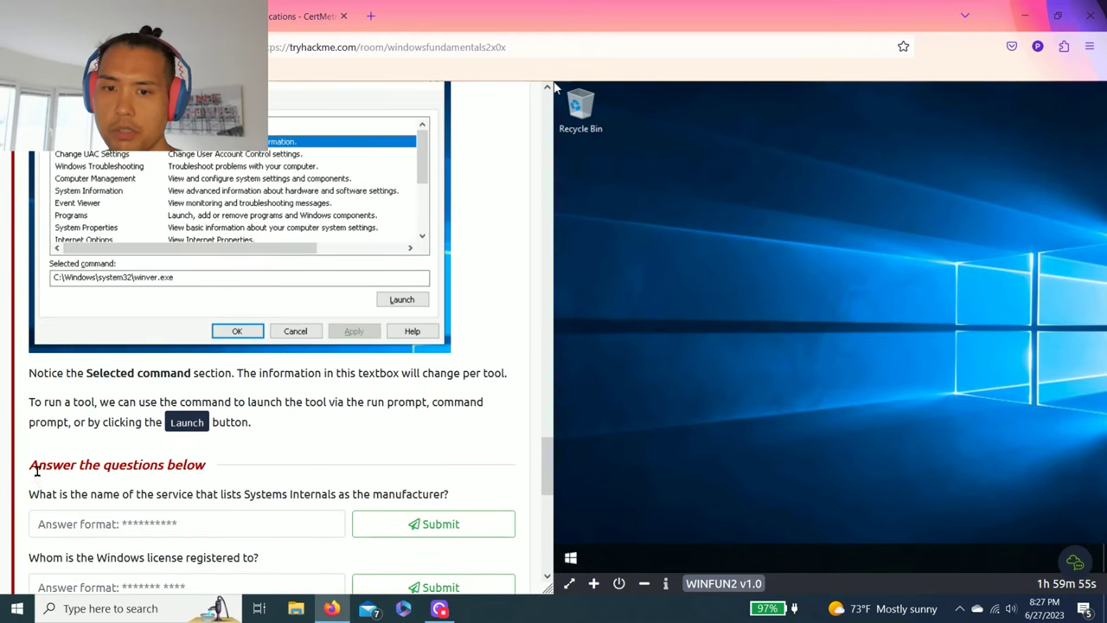
drag(75, 493, 444, 492)
click(449, 492)
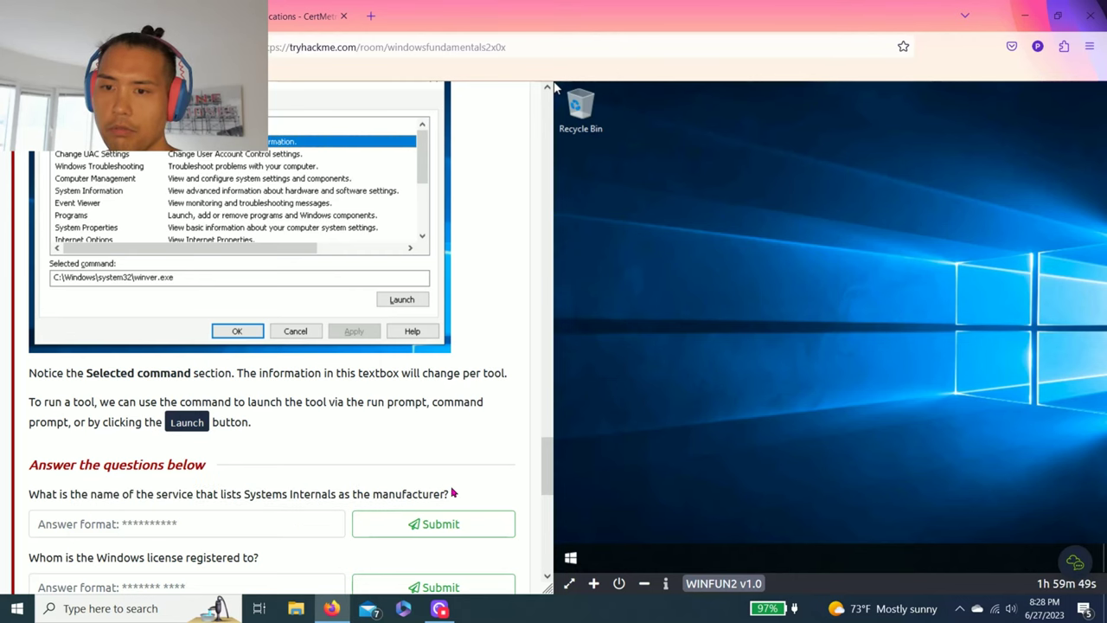
scroll(452, 492, up, 8)
scroll(451, 492, up, 15)
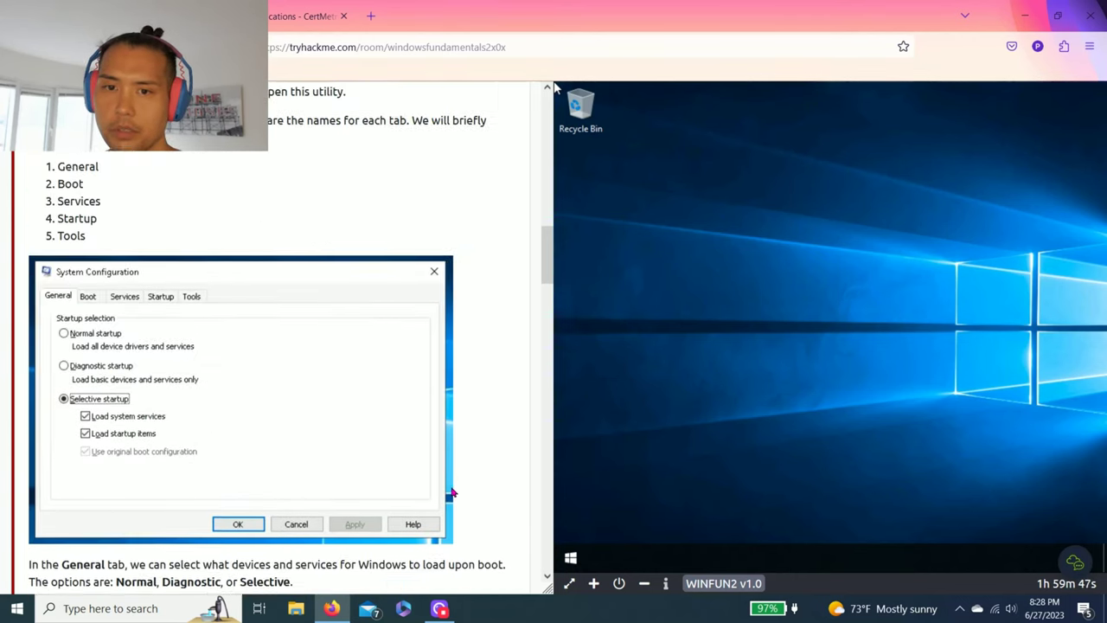
scroll(451, 492, up, 5)
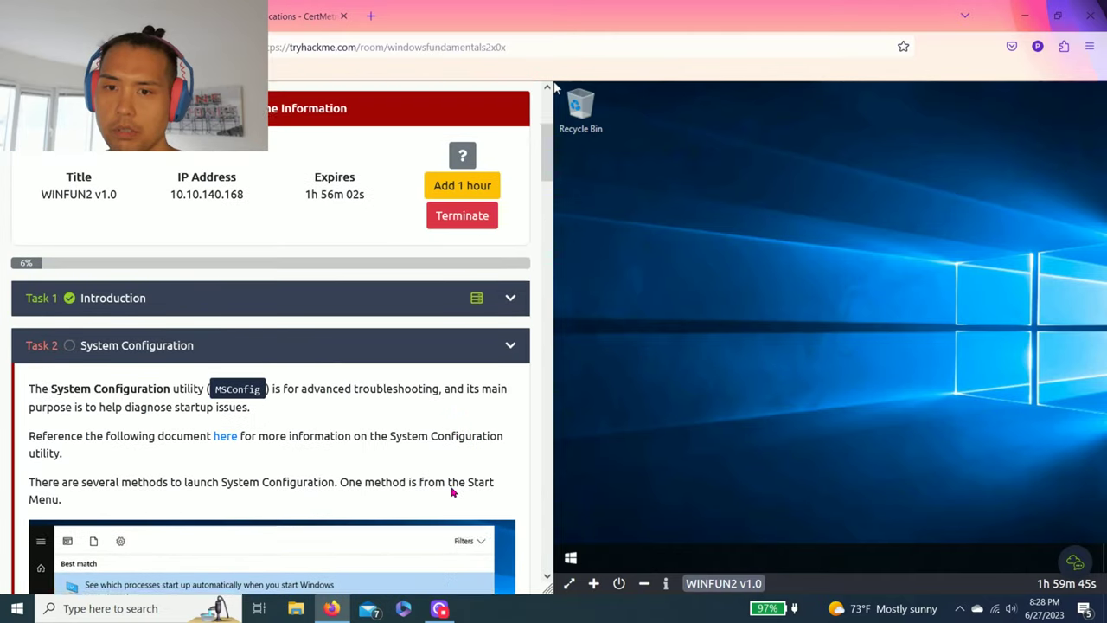
- Search for msconfig in the virtual machine and launch System Configuration from the results
click(571, 559)
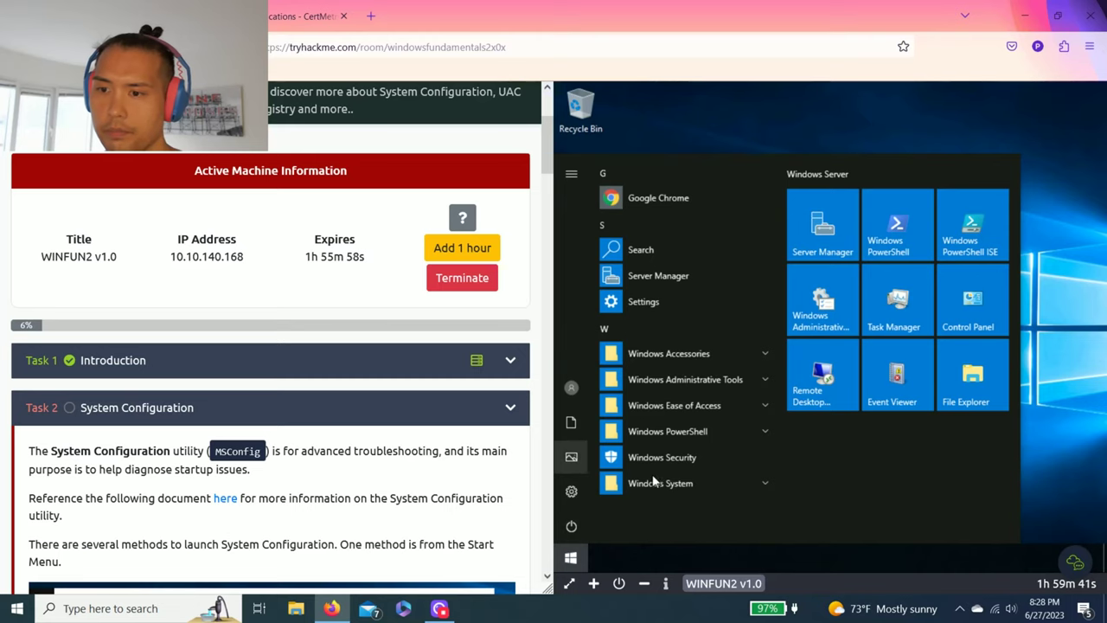
right_click(581, 560)
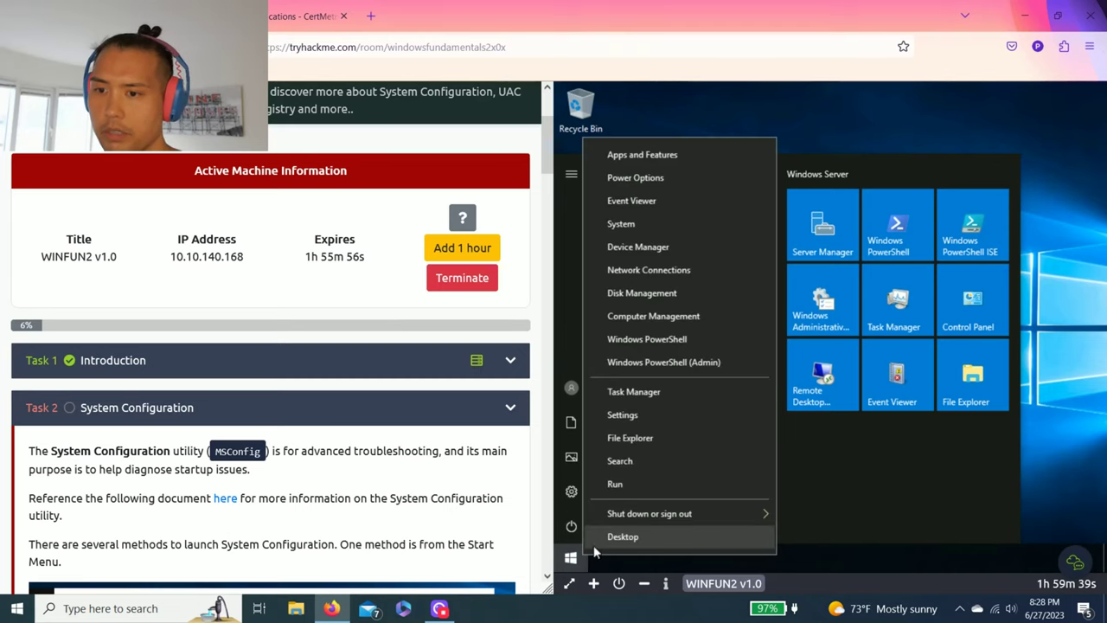
click(621, 474)
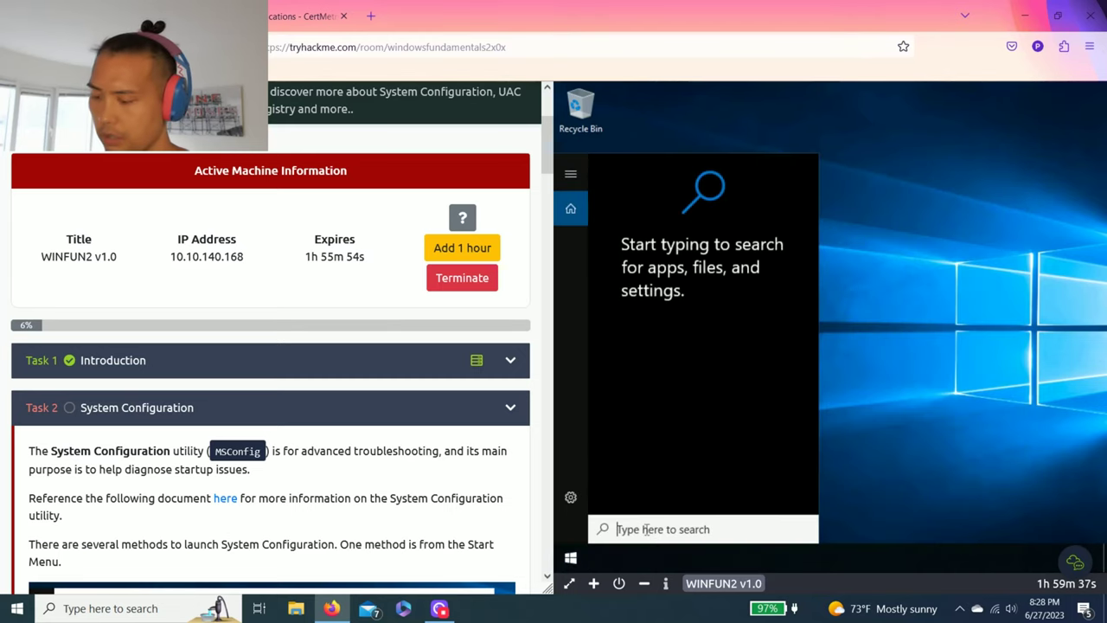
text(m)
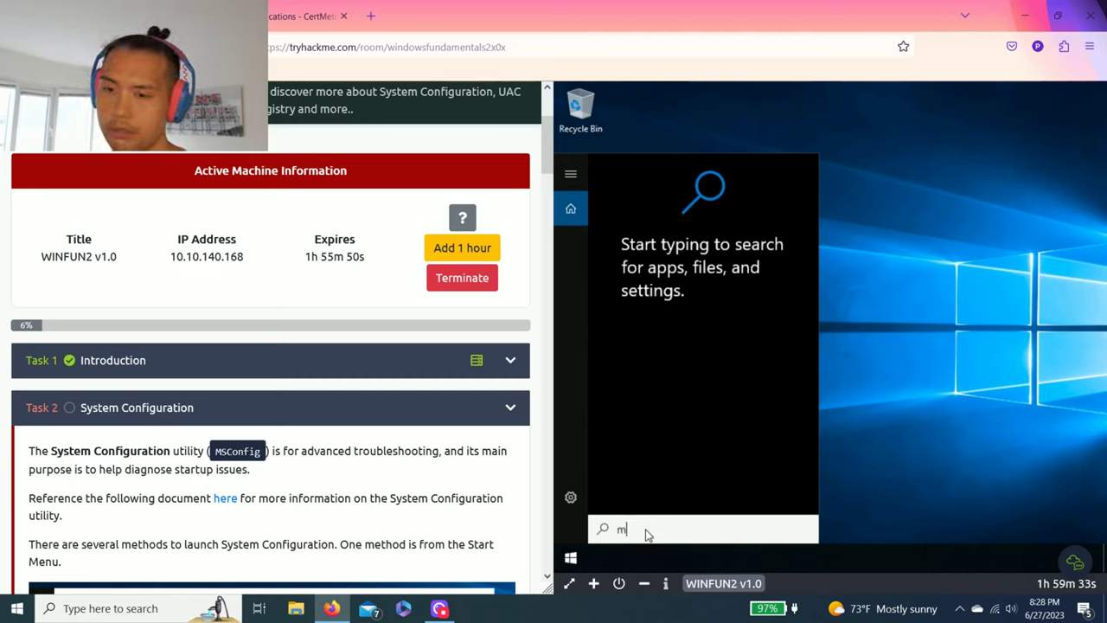
text(sconfig)
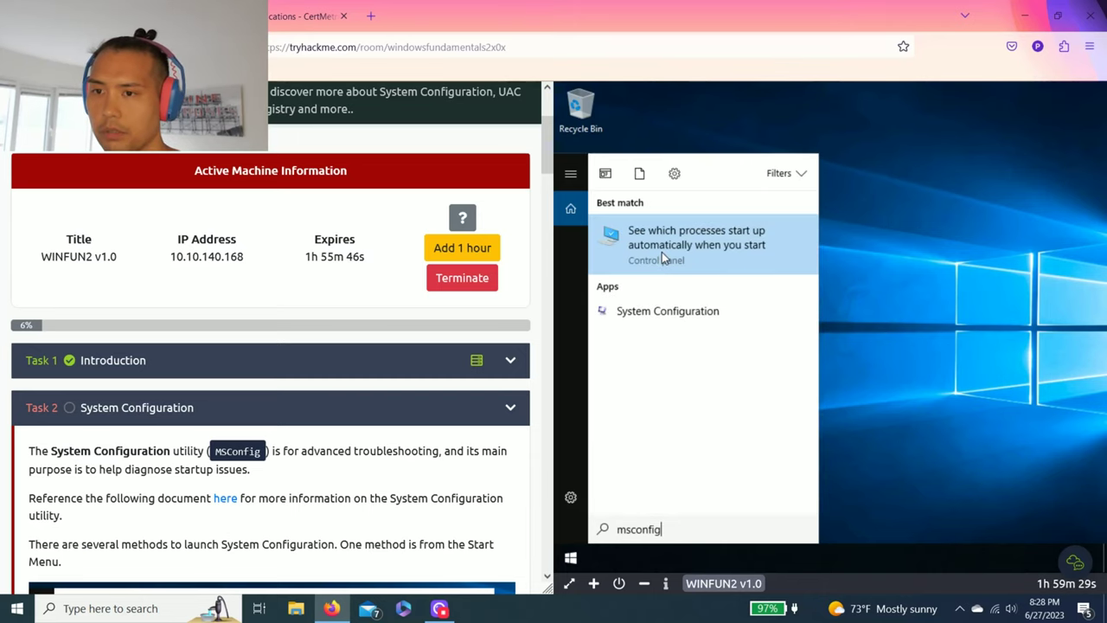
click(690, 316)
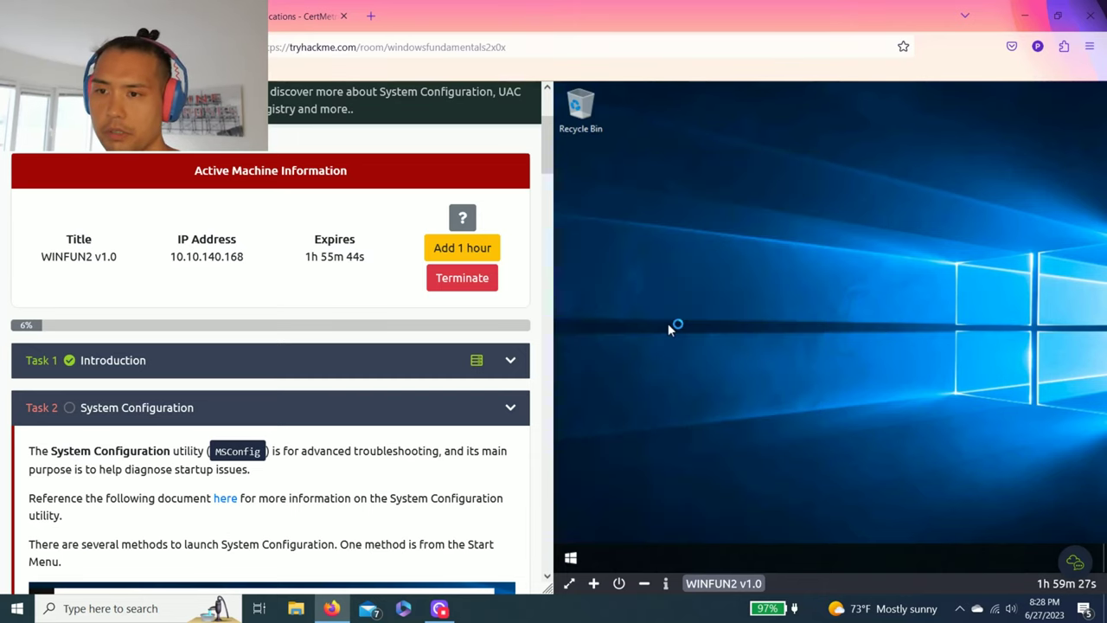
- Read the Task 2 explanations of launching MSConfig and of its General, Boot and Services sections
scroll(364, 449, down, 3)
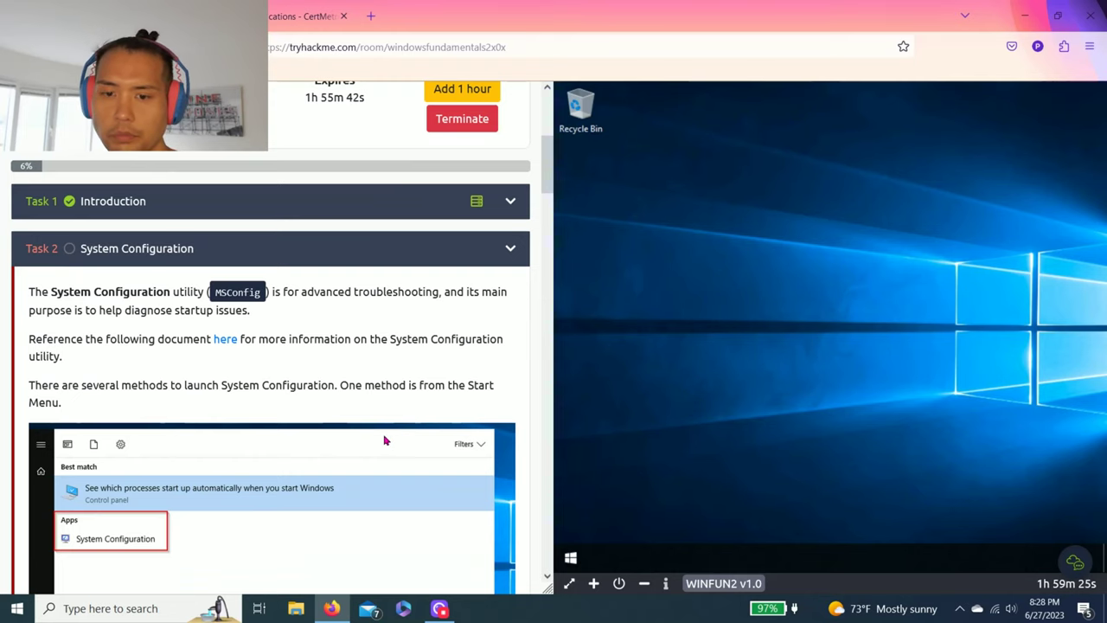
scroll(384, 441, down, 9)
scroll(376, 390, up, 2)
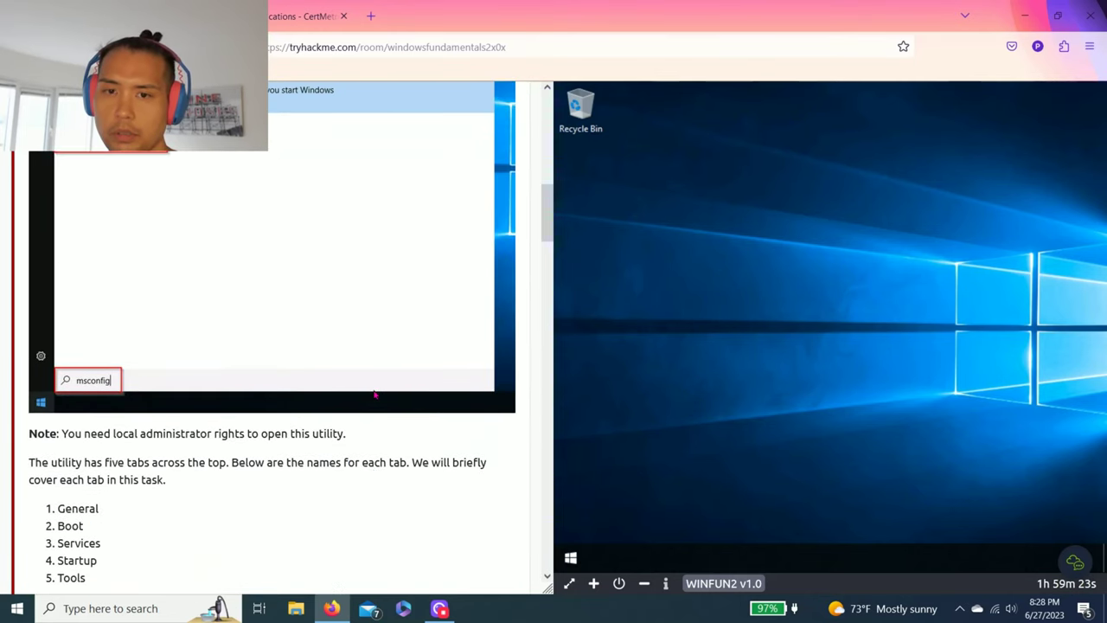
scroll(374, 395, up, 2)
scroll(377, 395, down, 2)
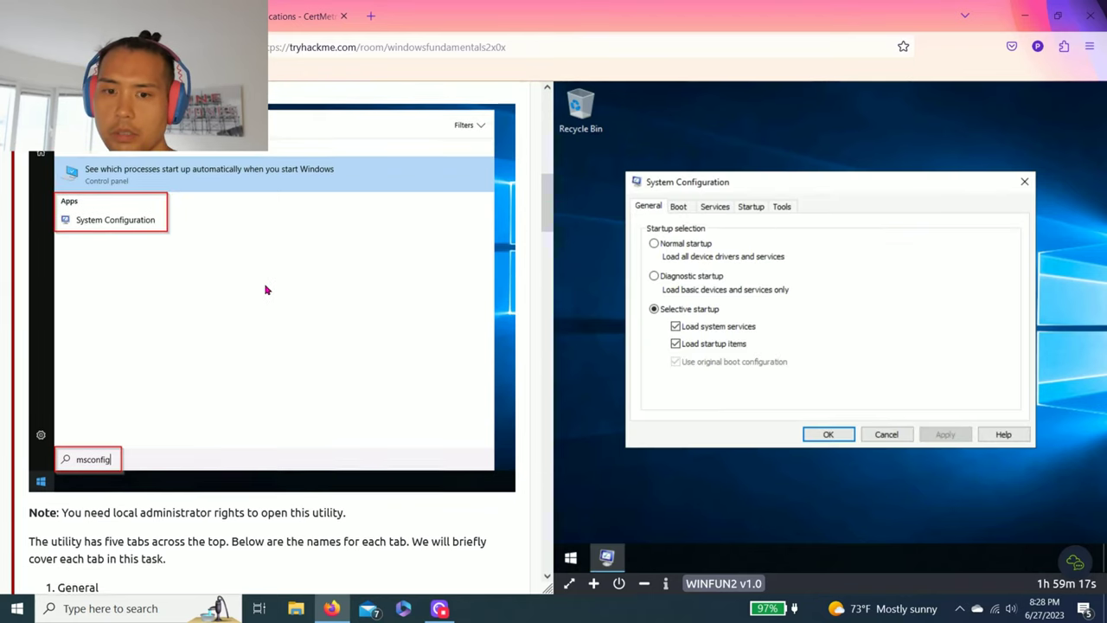
scroll(264, 290, down, 8)
scroll(222, 343, down, 8)
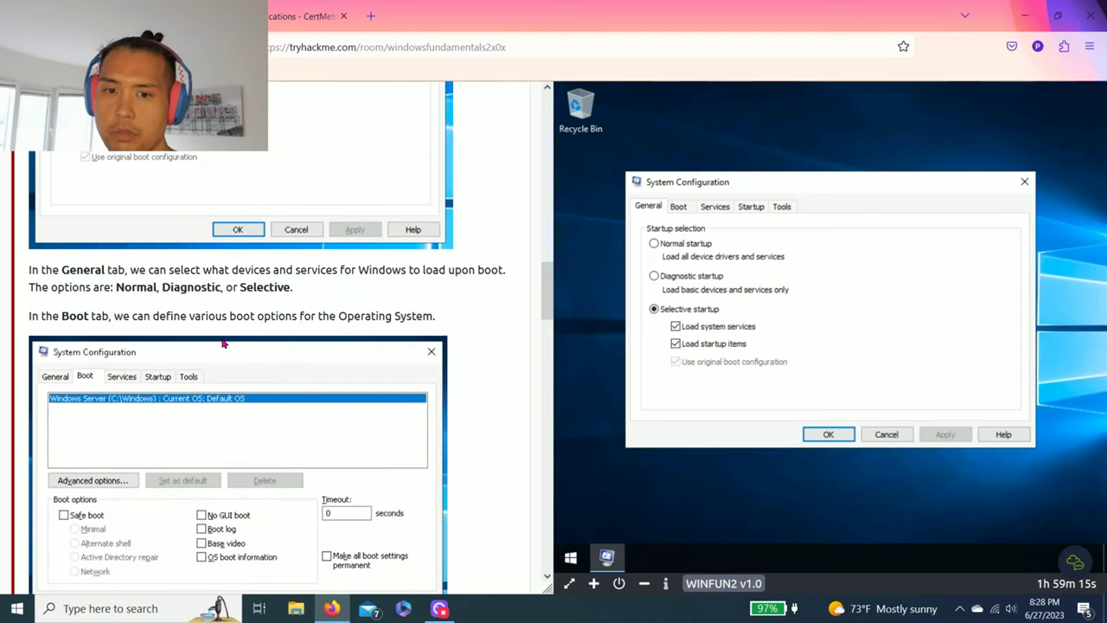
scroll(212, 398, down, 10)
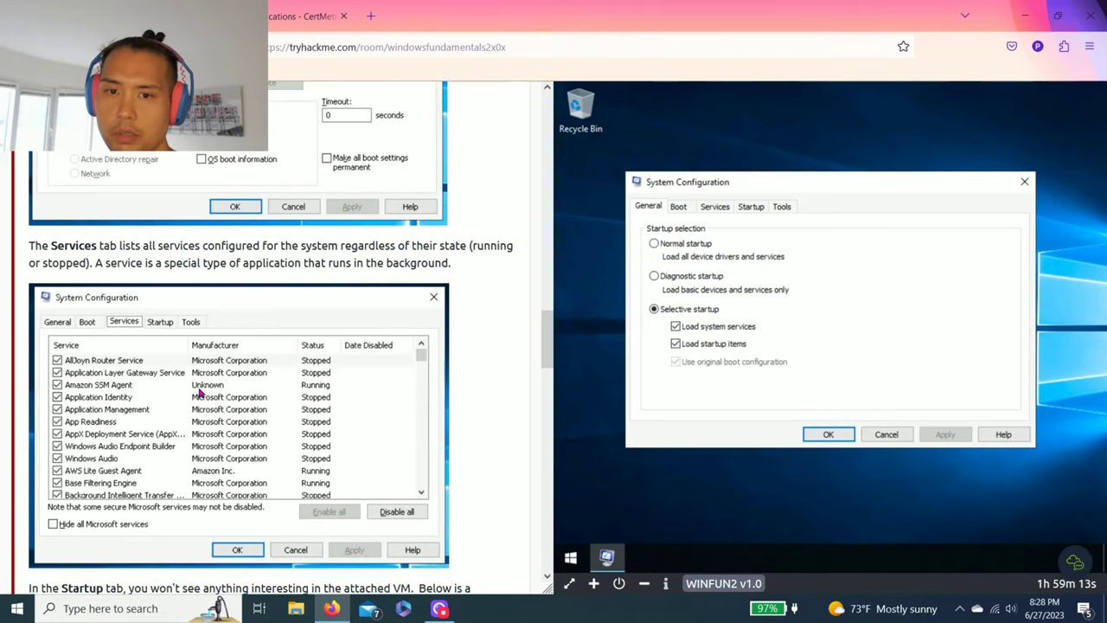
- View the Services, Startup and Tools pages of System Configuration alongside the Task 2 explanation of startup items
click(714, 206)
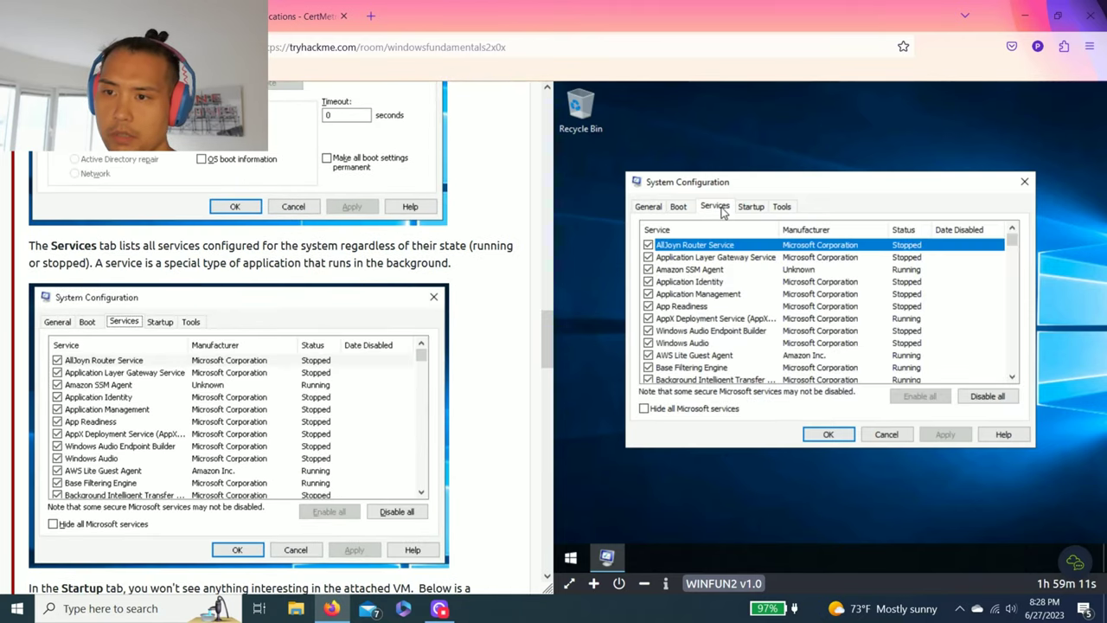
scroll(214, 443, down, 10)
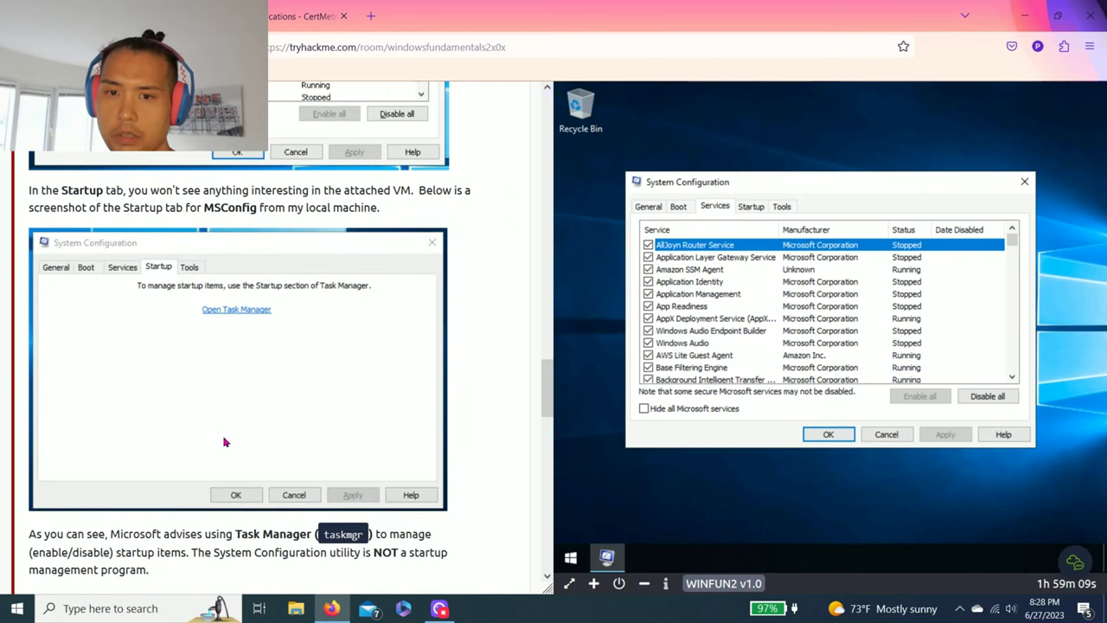
click(750, 208)
click(781, 206)
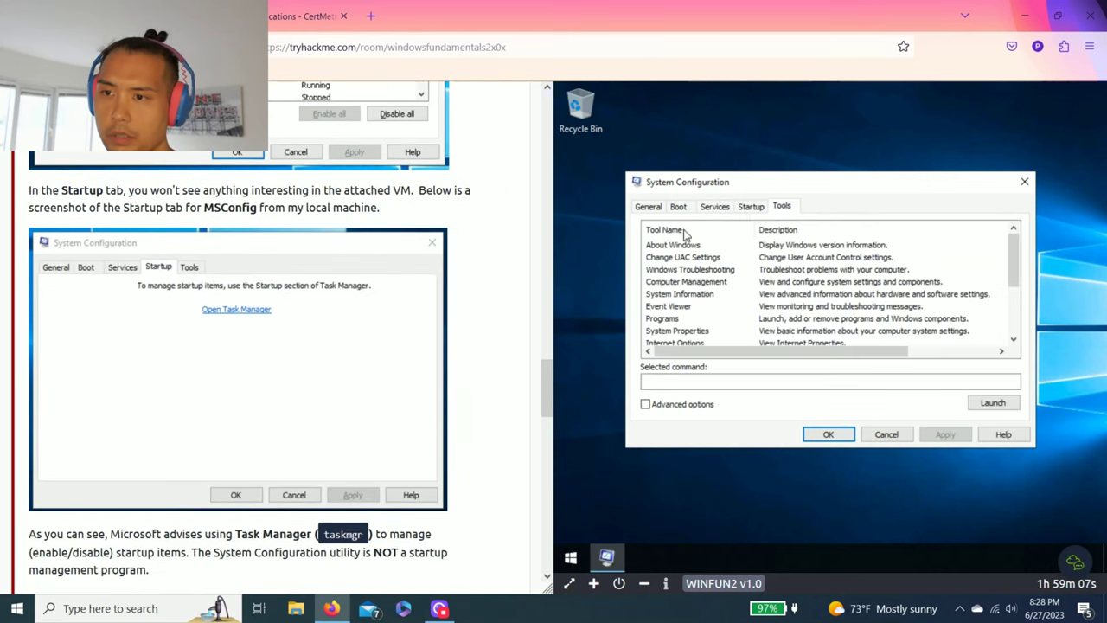
- Read the Task 2 explanation of the System Configuration tools and its question about the service listing Systems Internals as manufacturer
scroll(212, 342, down, 10)
scroll(212, 341, down, 2)
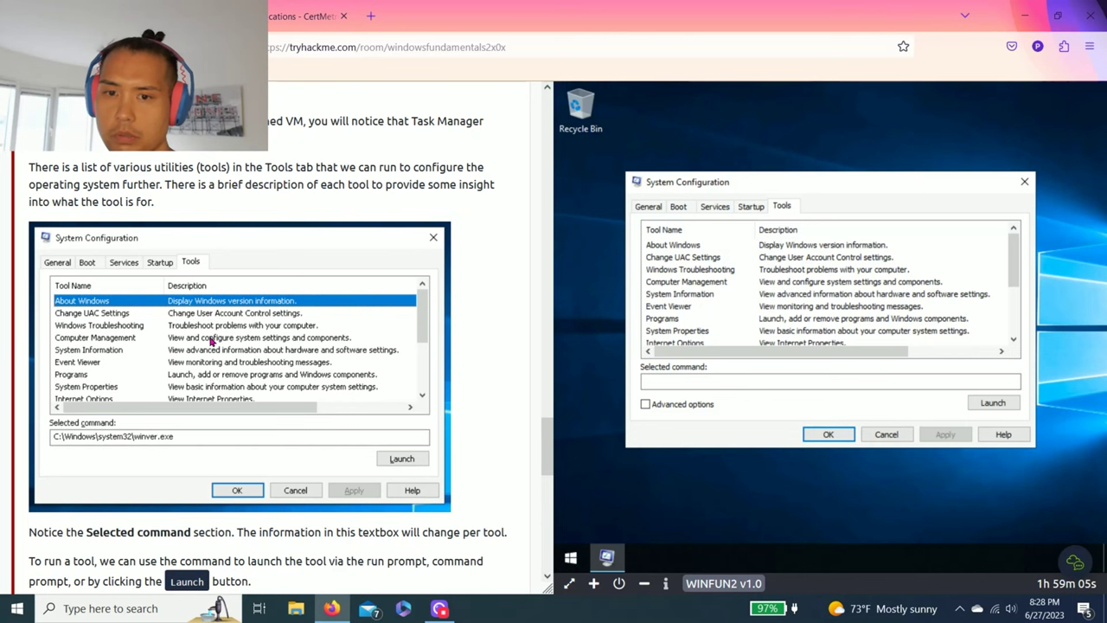
scroll(213, 341, down, 6)
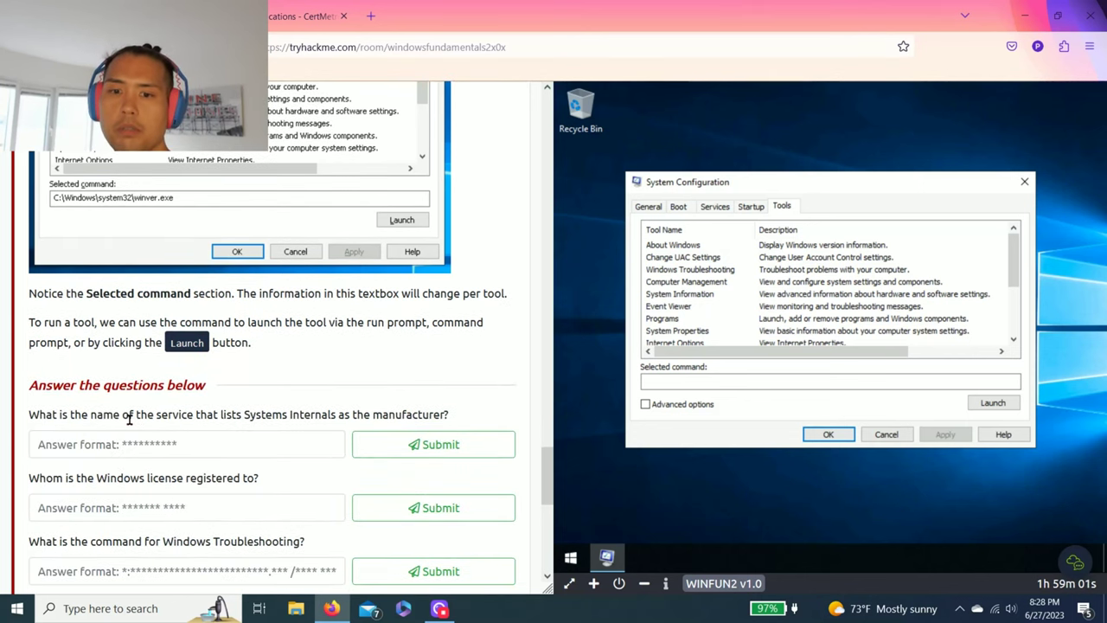
drag(128, 416, 194, 416)
click(546, 340)
- Sort the System Configuration services by manufacturer and select the service made by Systems Internals
click(714, 208)
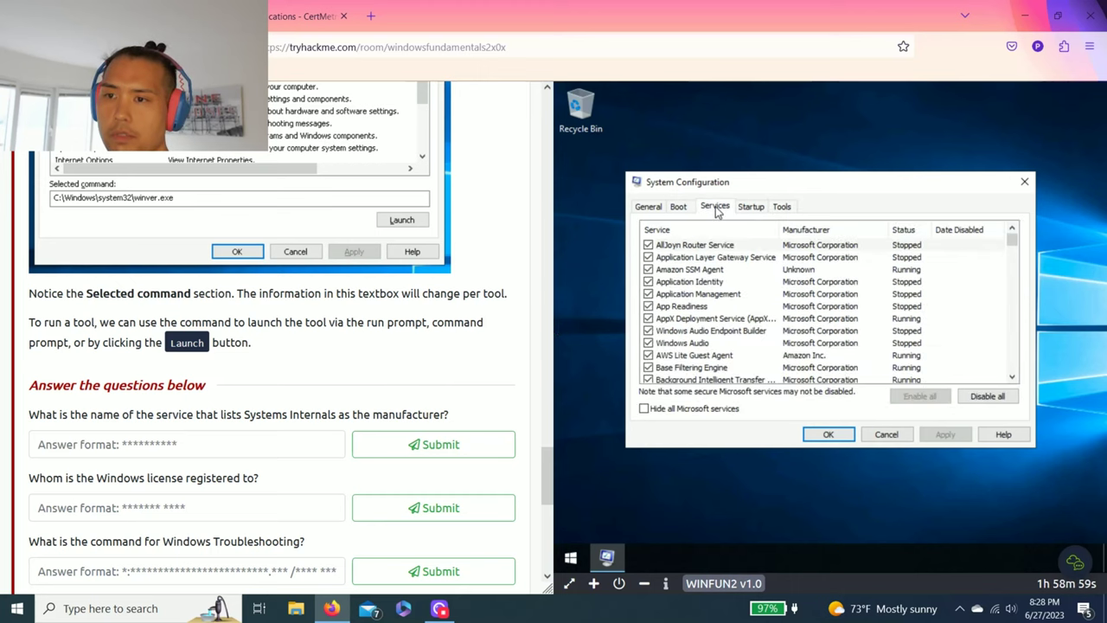
drag(261, 414, 361, 414)
click(414, 412)
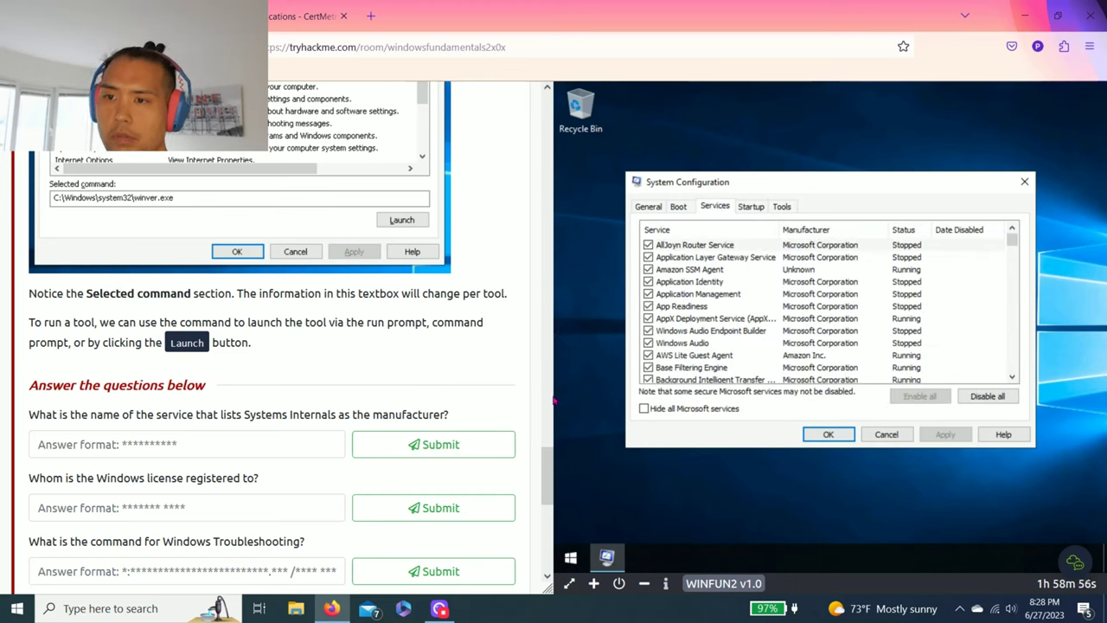
click(847, 229)
scroll(847, 268, down, 8)
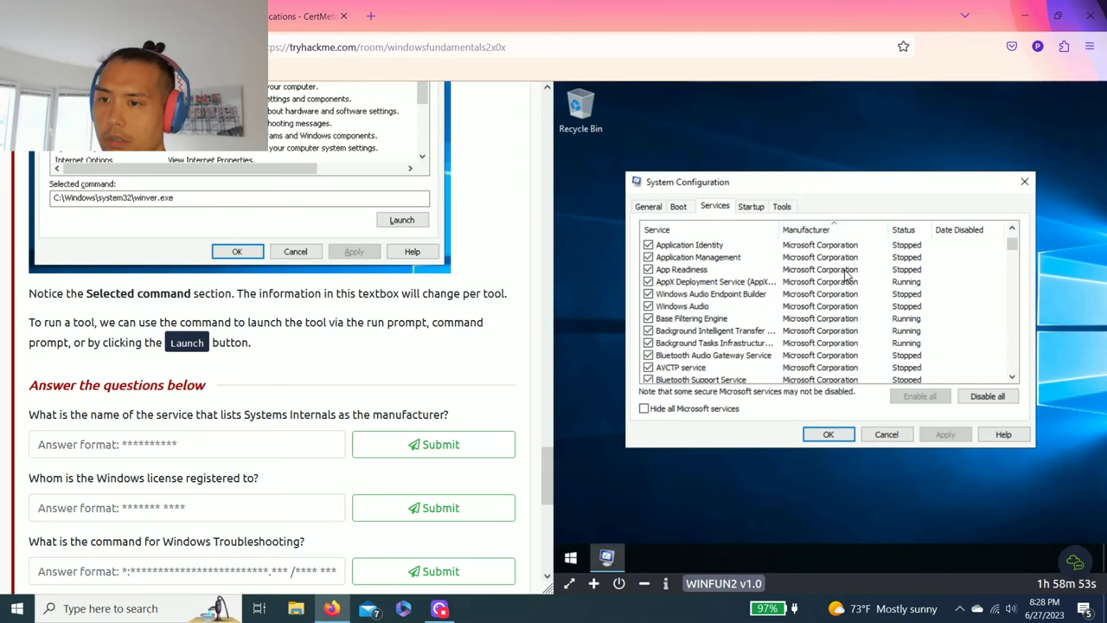
scroll(846, 277, down, 15)
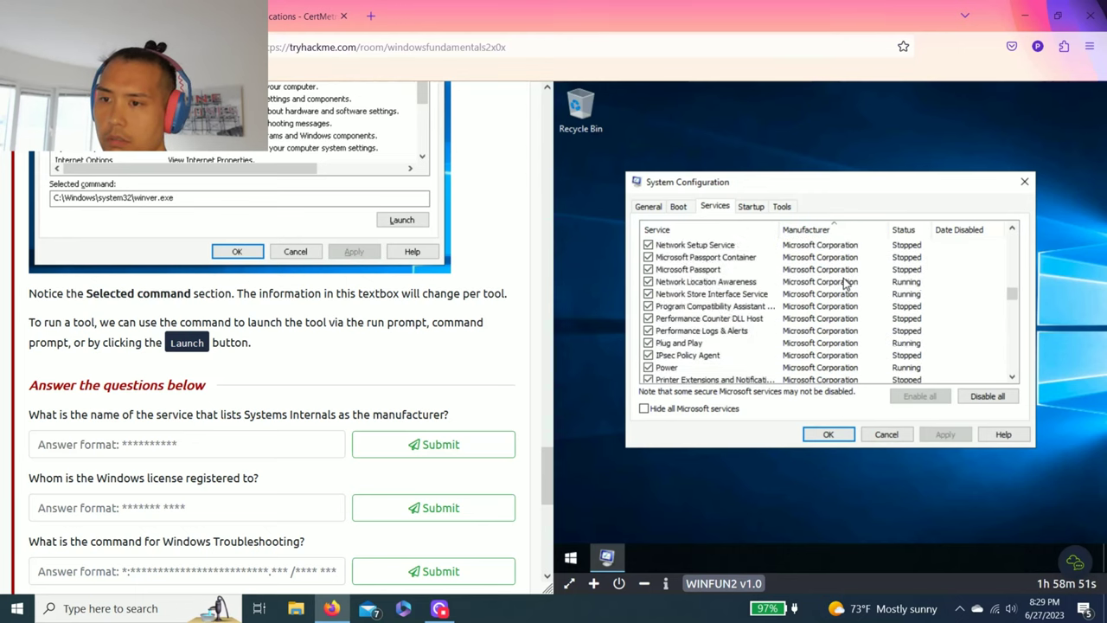
scroll(847, 283, down, 15)
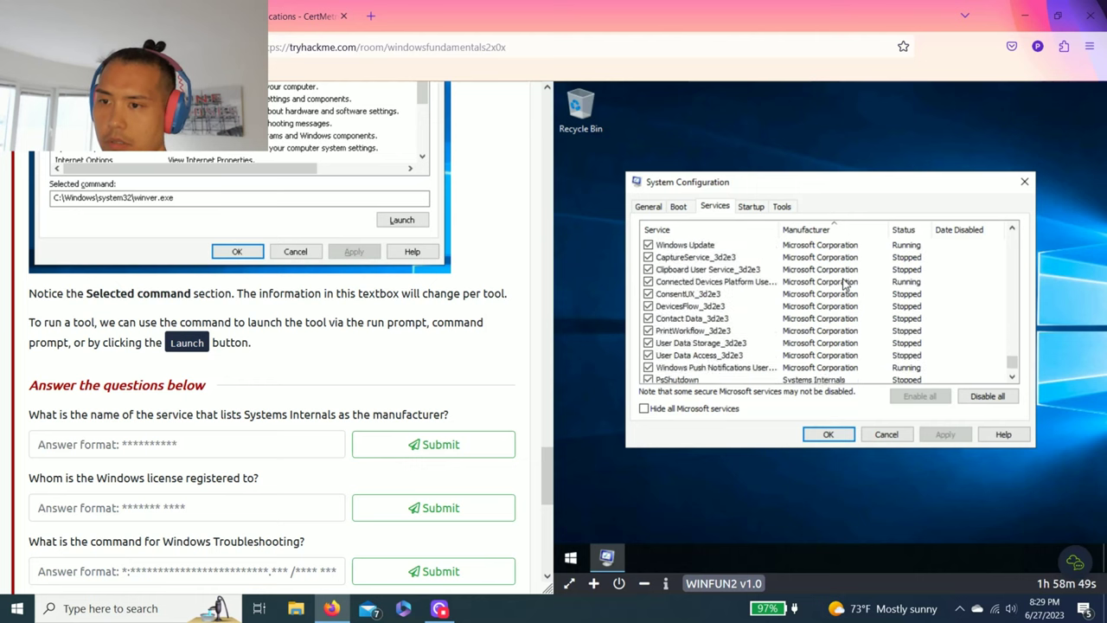
click(791, 346)
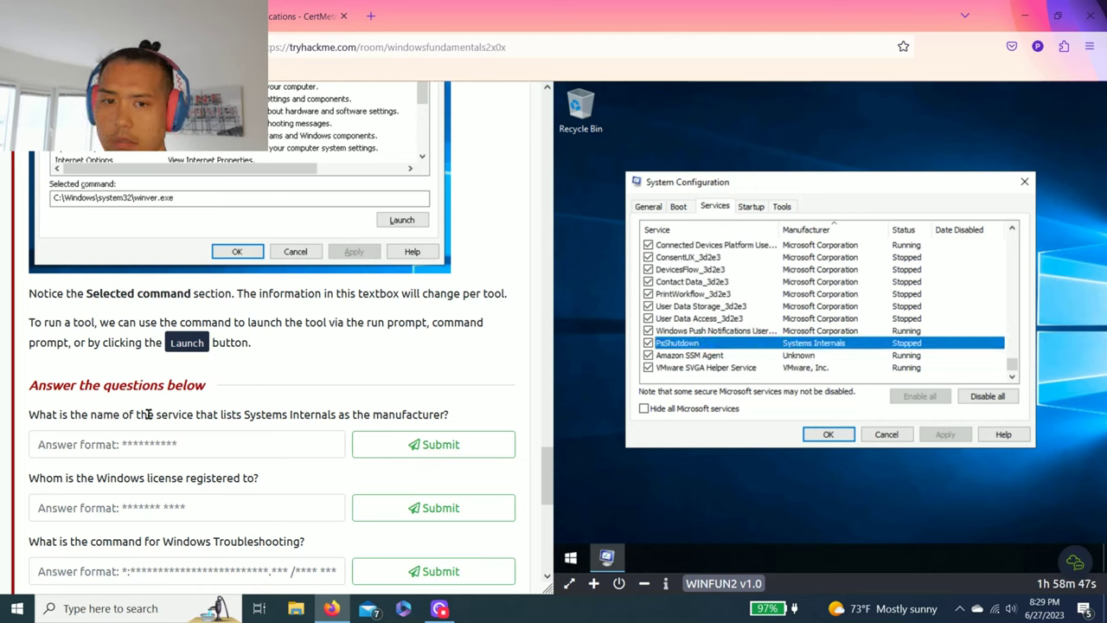
- Submit "PsShutdown" as the answer to the question about the Systems Internals service
click(135, 448)
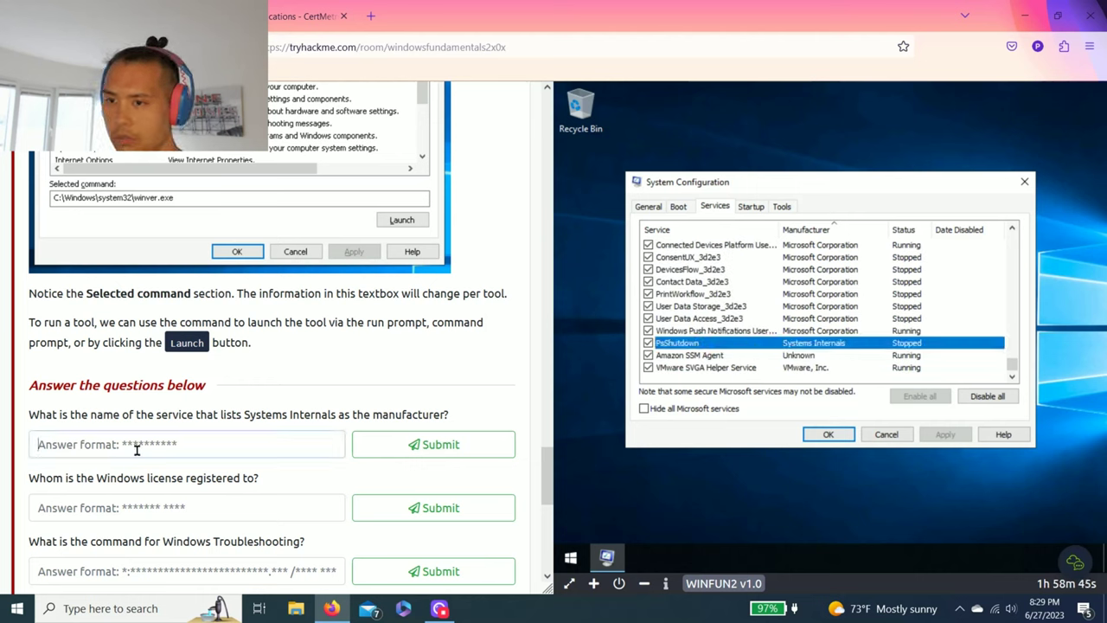
text(Ps)
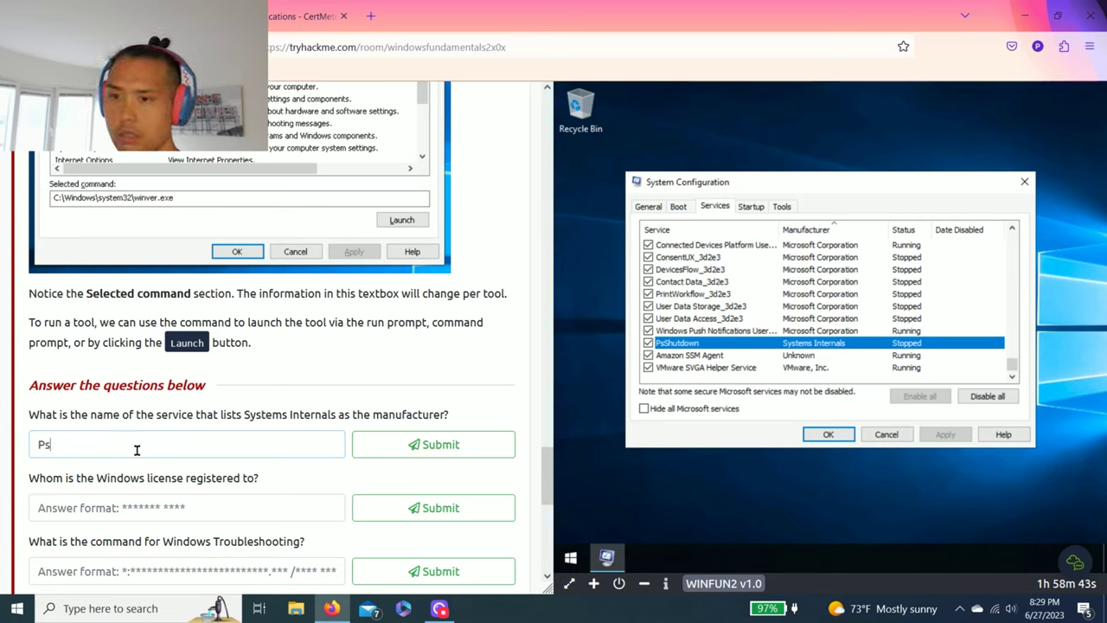
text(Shutdown)
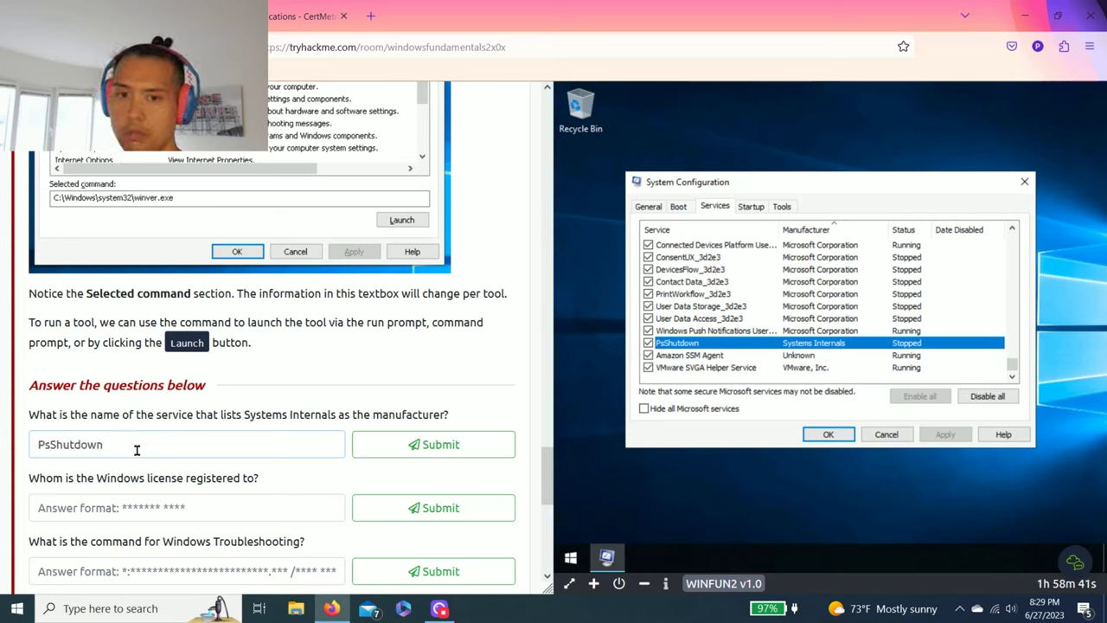
key(Return)
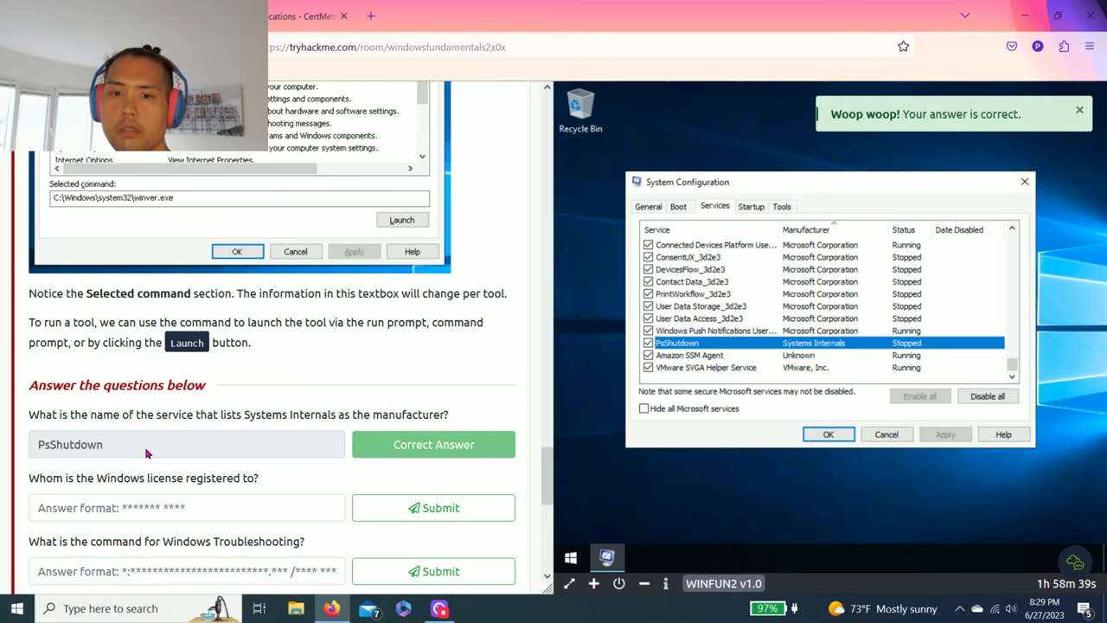
- Launch the About Windows tool from System Configuration to view the licence information
scroll(145, 452, down, 2)
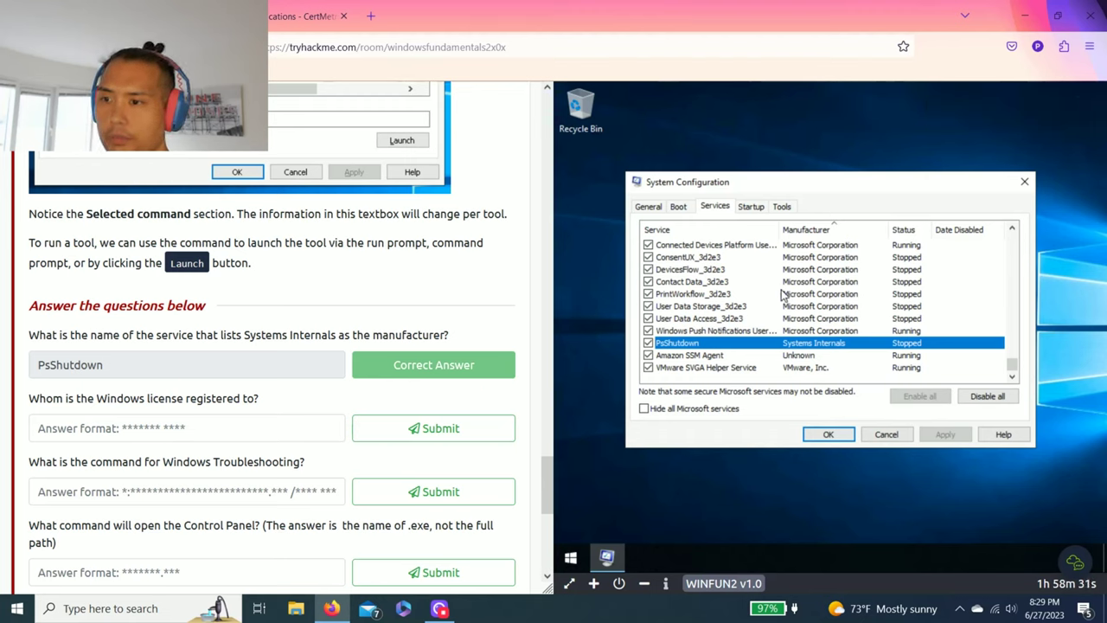
click(784, 208)
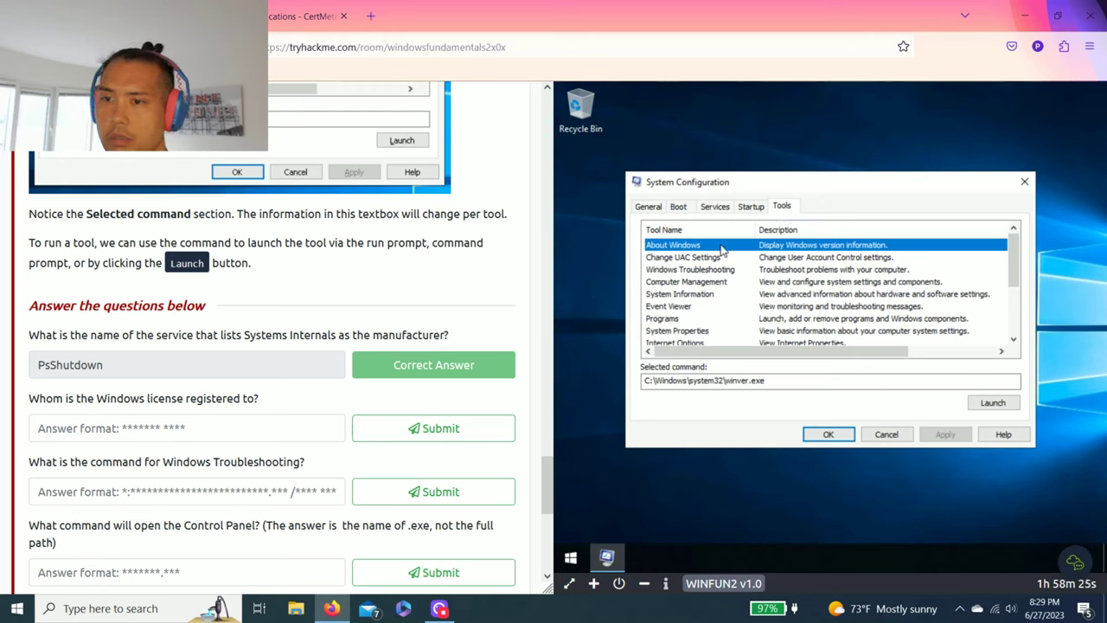
click(994, 403)
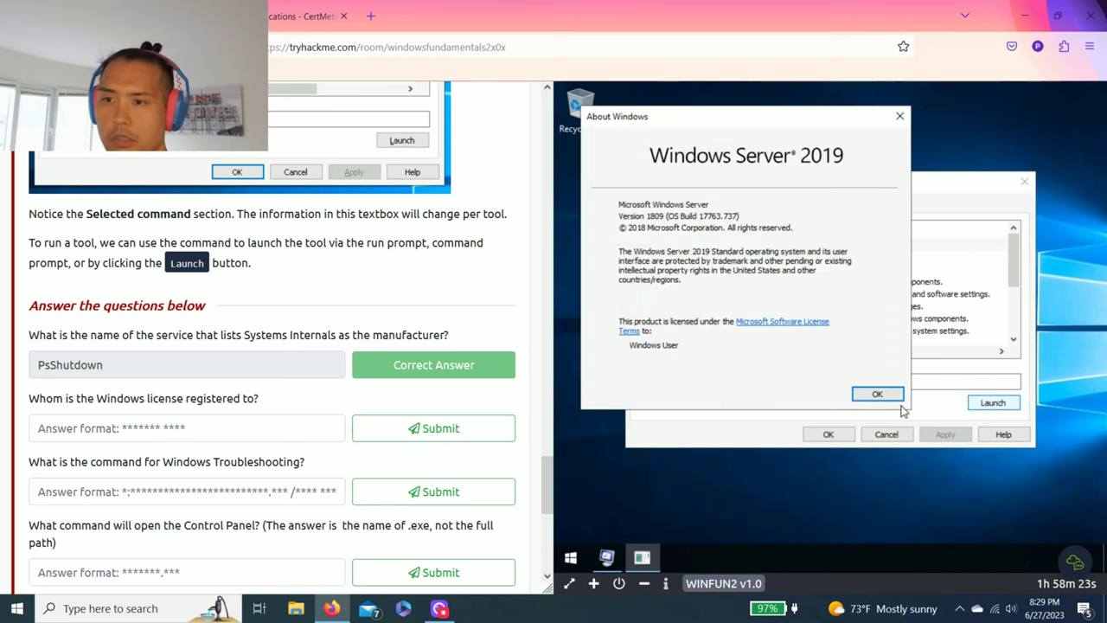
- Submit "Windows User" as the answer to whom the Windows license is registered to, and close About Windows
scroll(328, 399, down, 1)
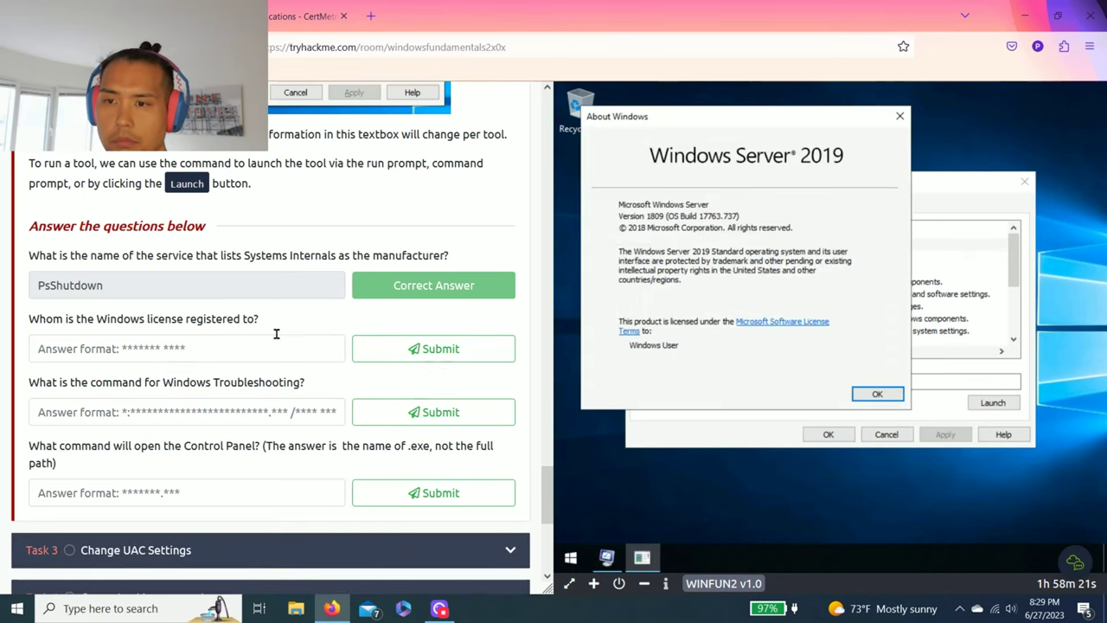
click(171, 351)
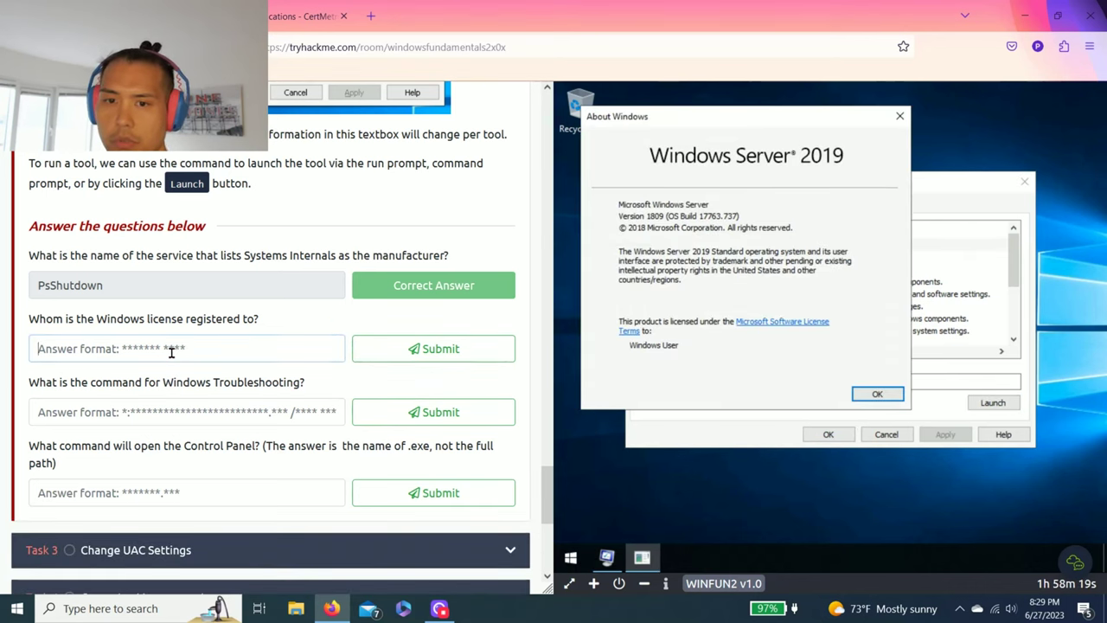
text(Windows User)
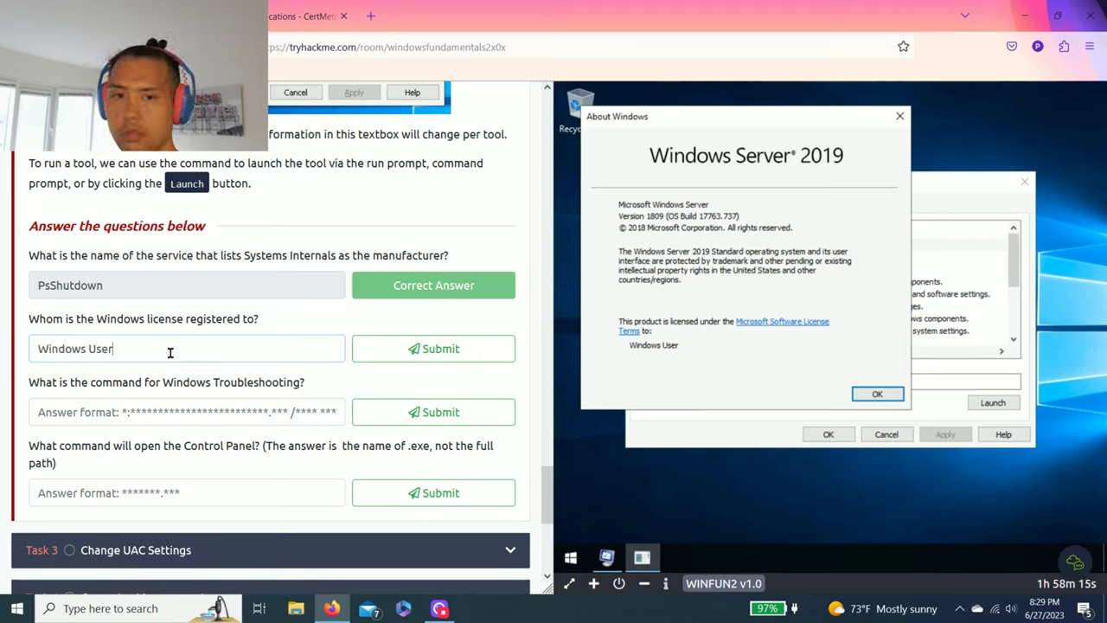
key(Return)
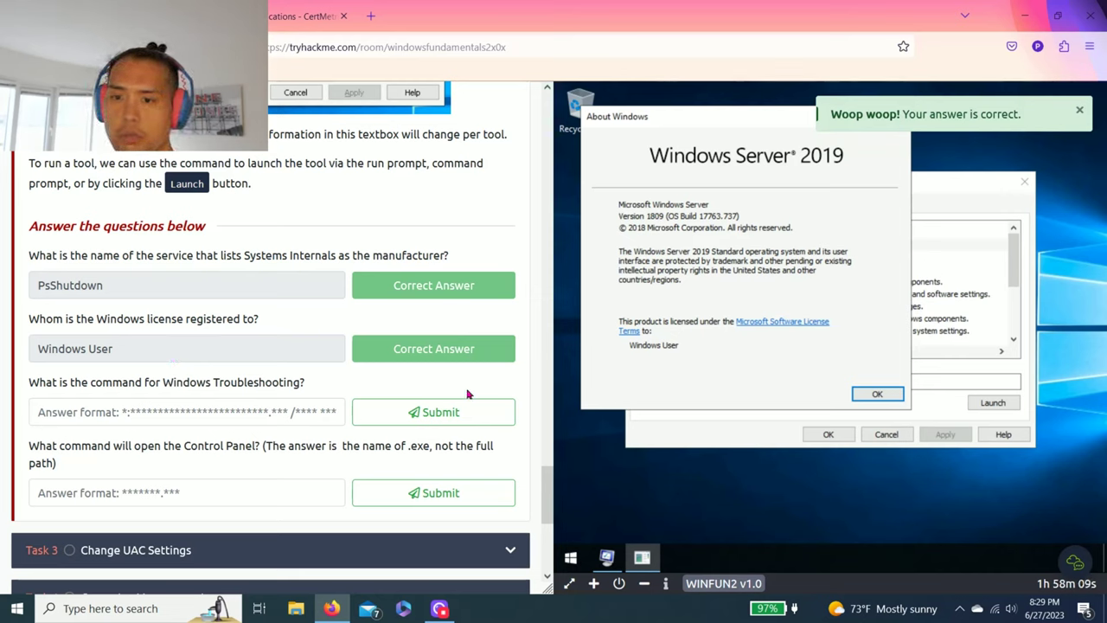
click(876, 393)
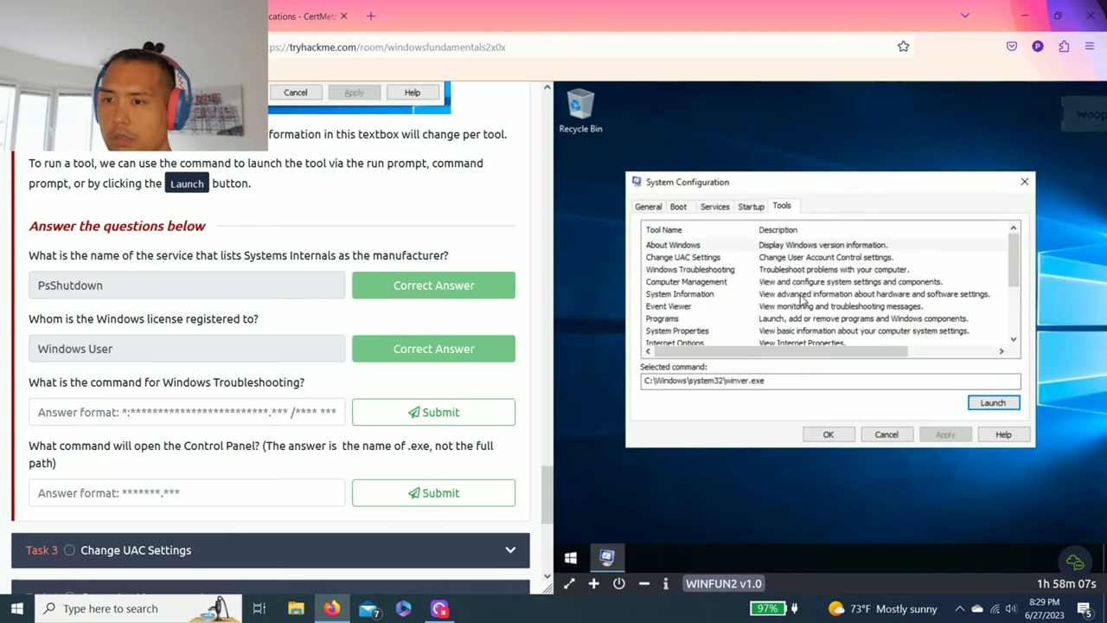
- Copy the Windows Troubleshooting tool's command from System Configuration and submit it as the answer to the third question
click(741, 270)
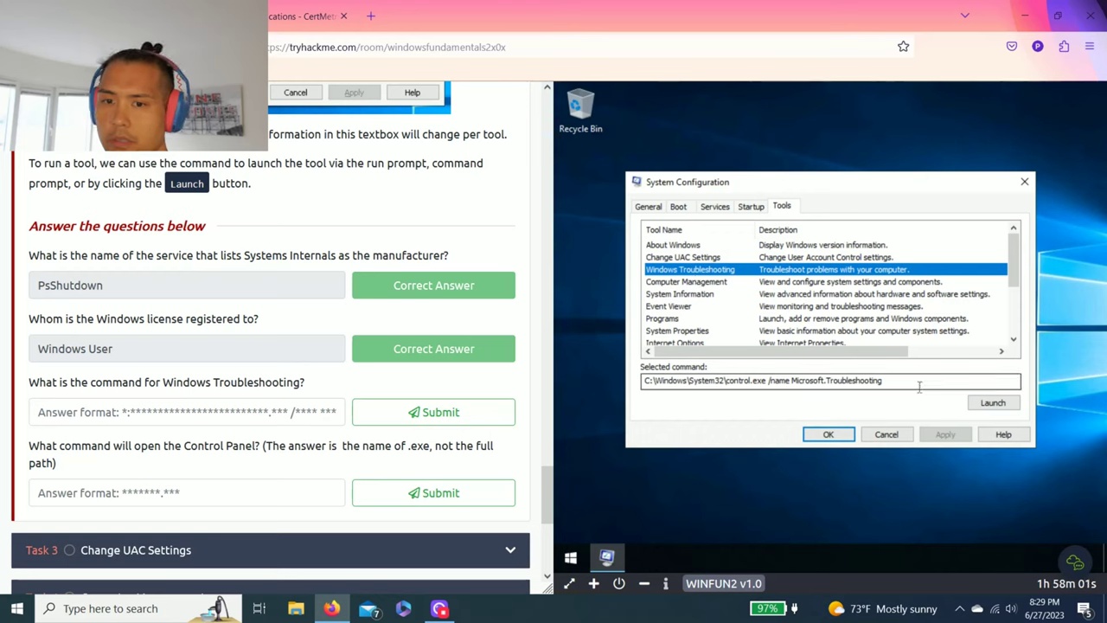
drag(873, 383, 588, 391)
key(ctrl+c)
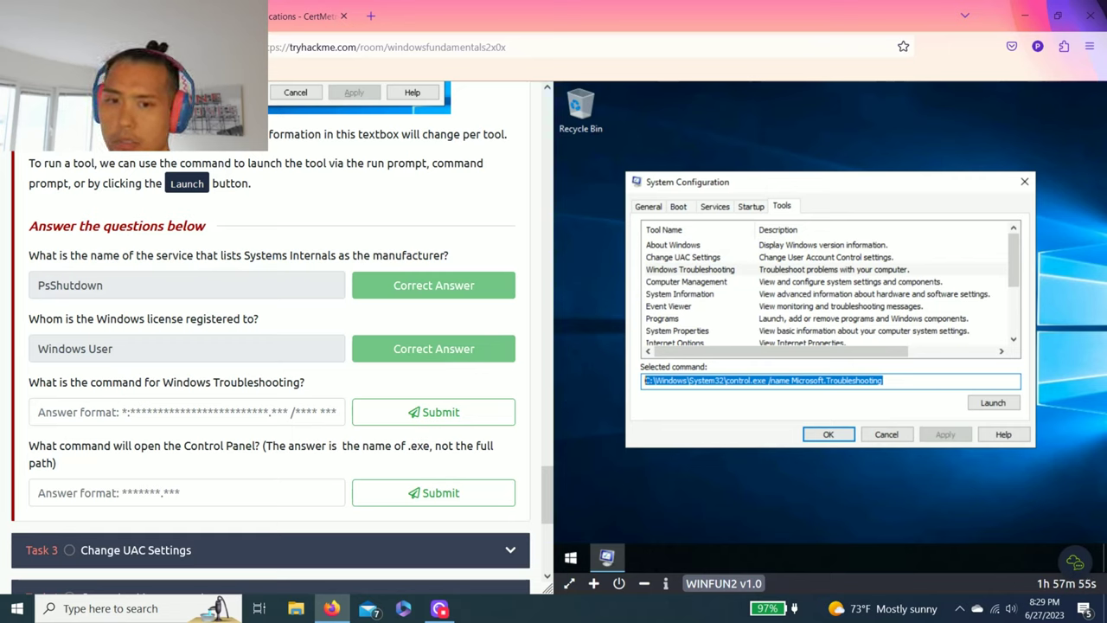
click(235, 415)
key(ctrl+v)
click(370, 422)
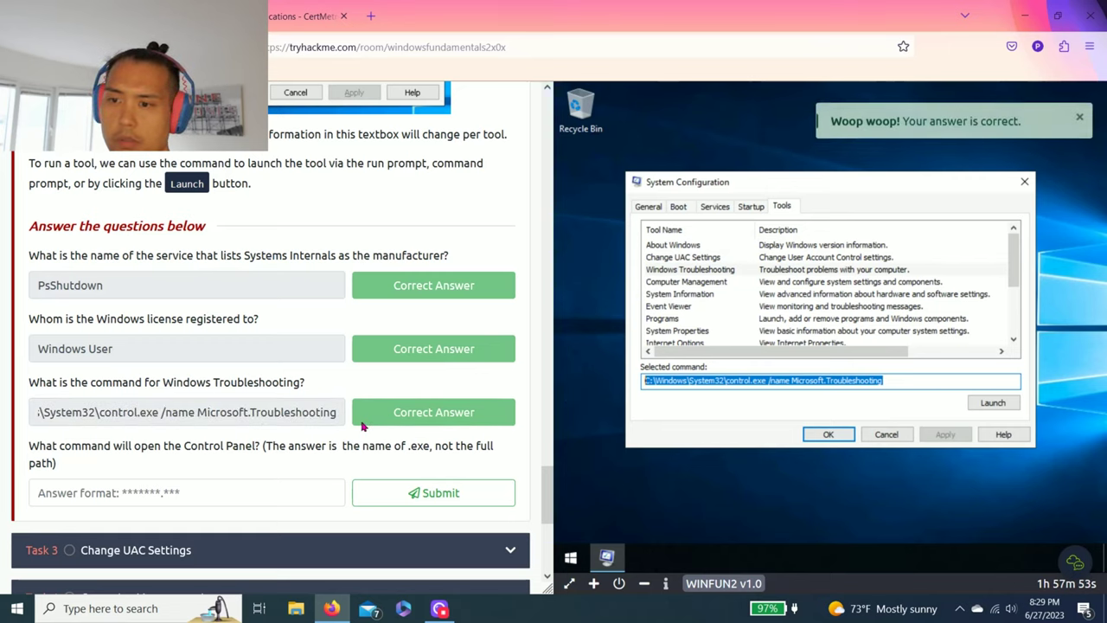
- Read the Control Panel question and go through the System Configuration tools, examining each one's command for the matching executable
scroll(362, 425, down, 2)
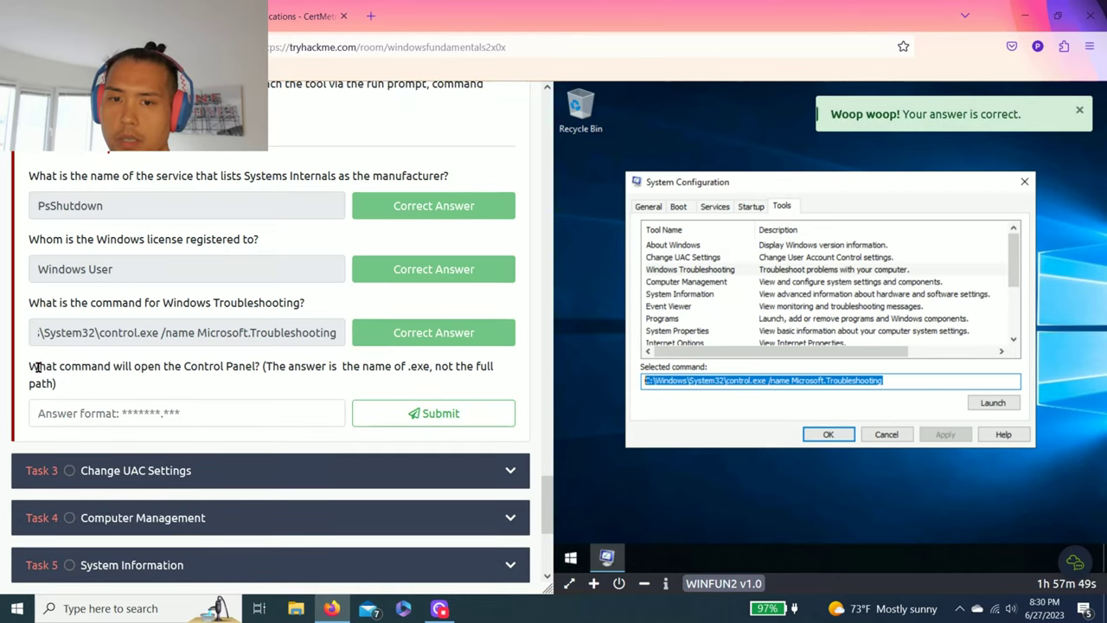
drag(128, 366, 327, 366)
click(239, 366)
click(344, 365)
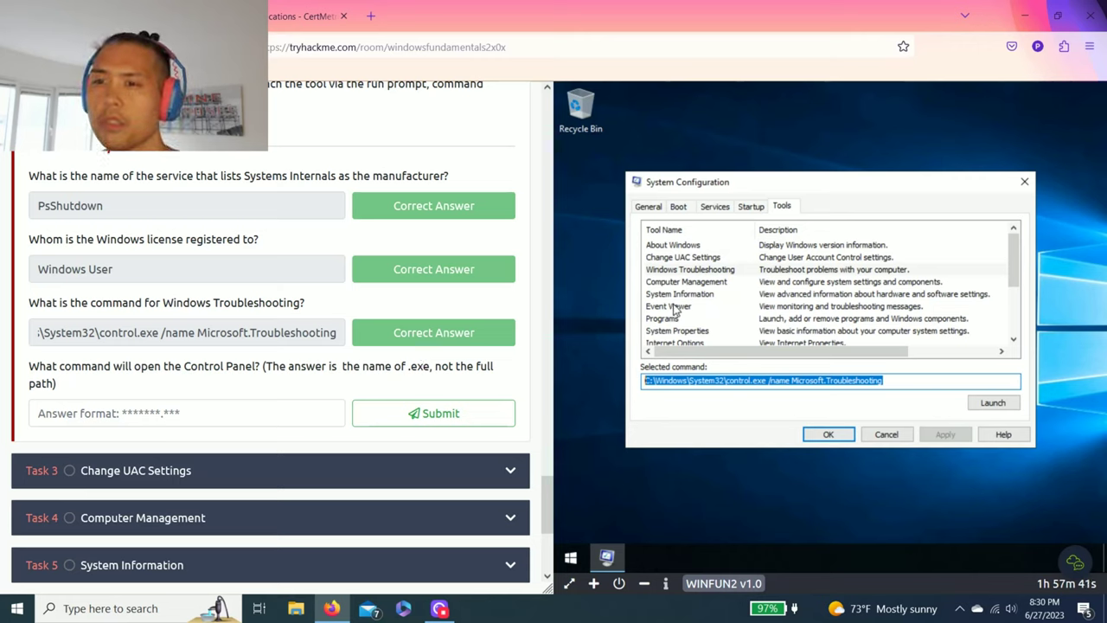
click(810, 259)
scroll(810, 261, down, 2)
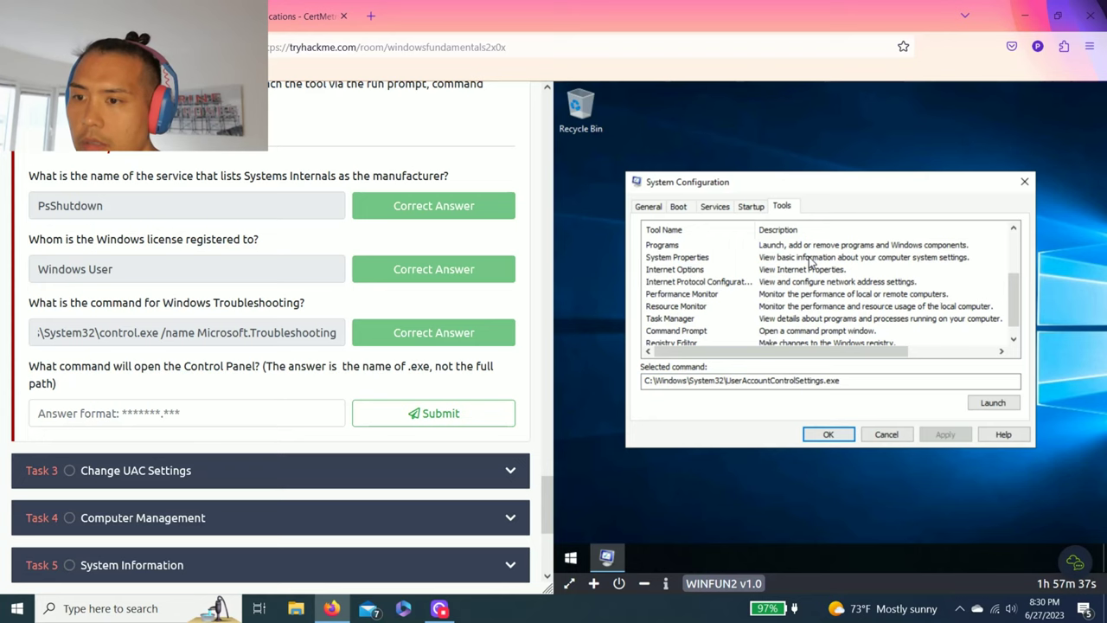
scroll(810, 259, down, 1)
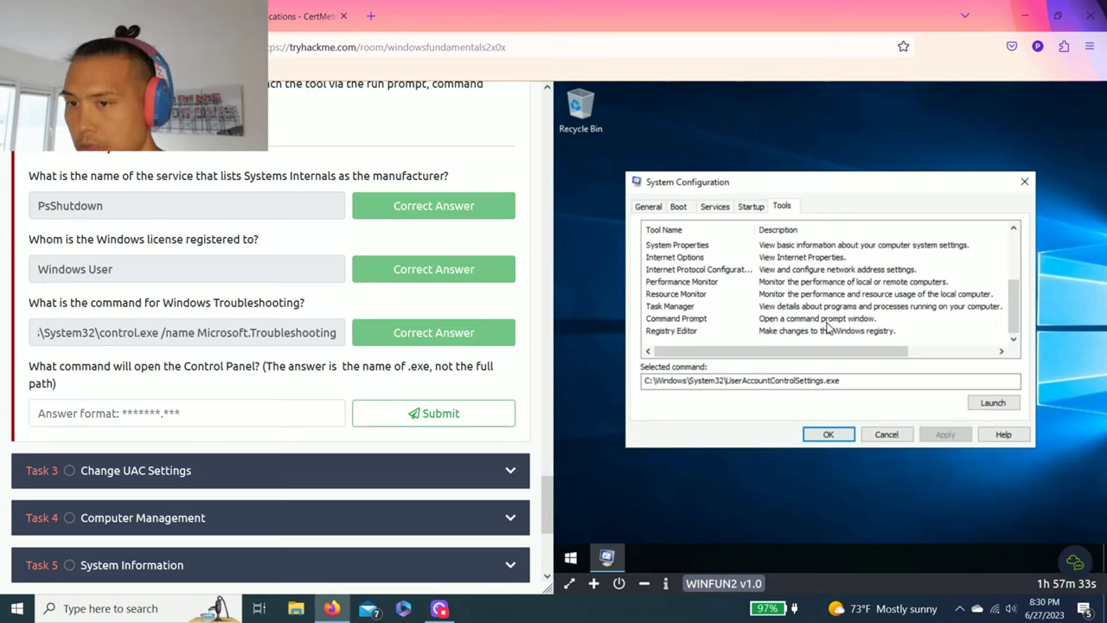
key(Down)
key(Down)
key(Down)
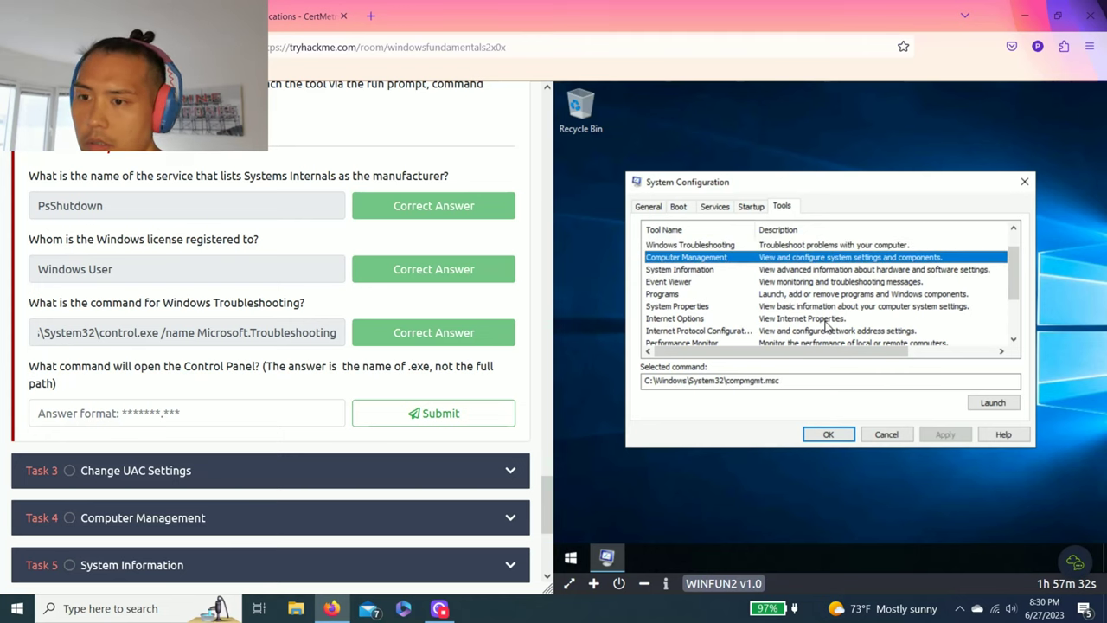
key(Down)
key(Down)
key(Down)
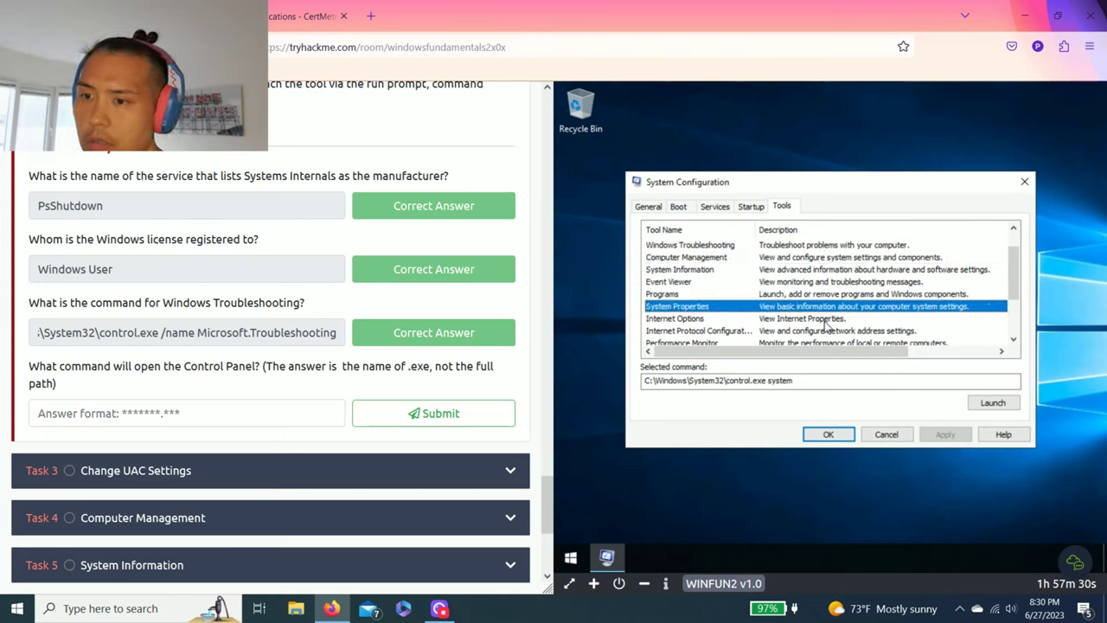
click(825, 323)
key(Up)
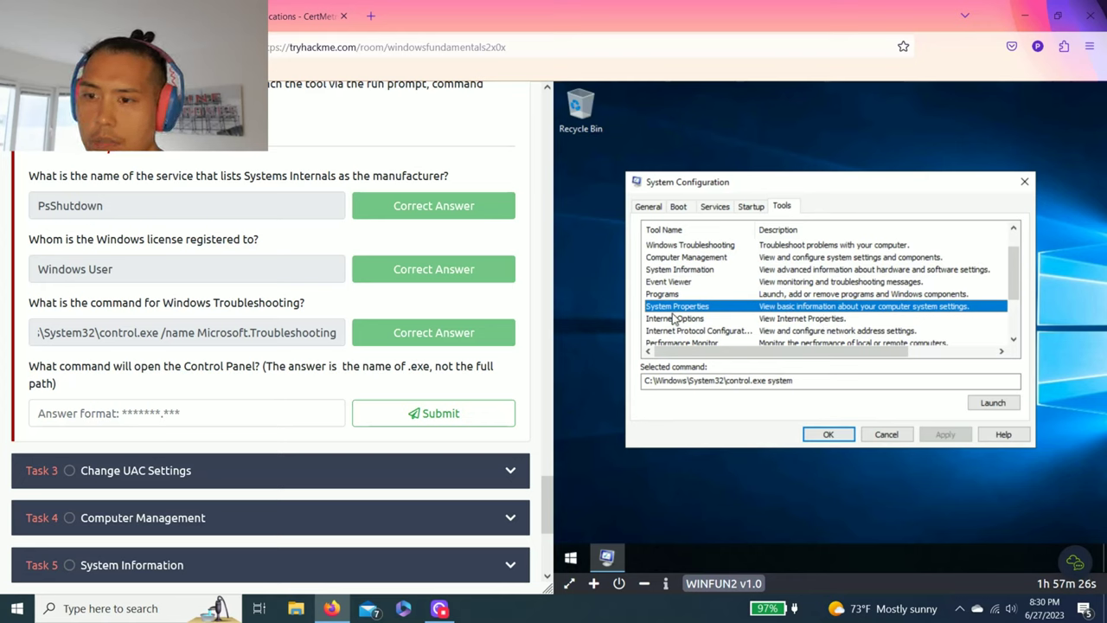
key(Down)
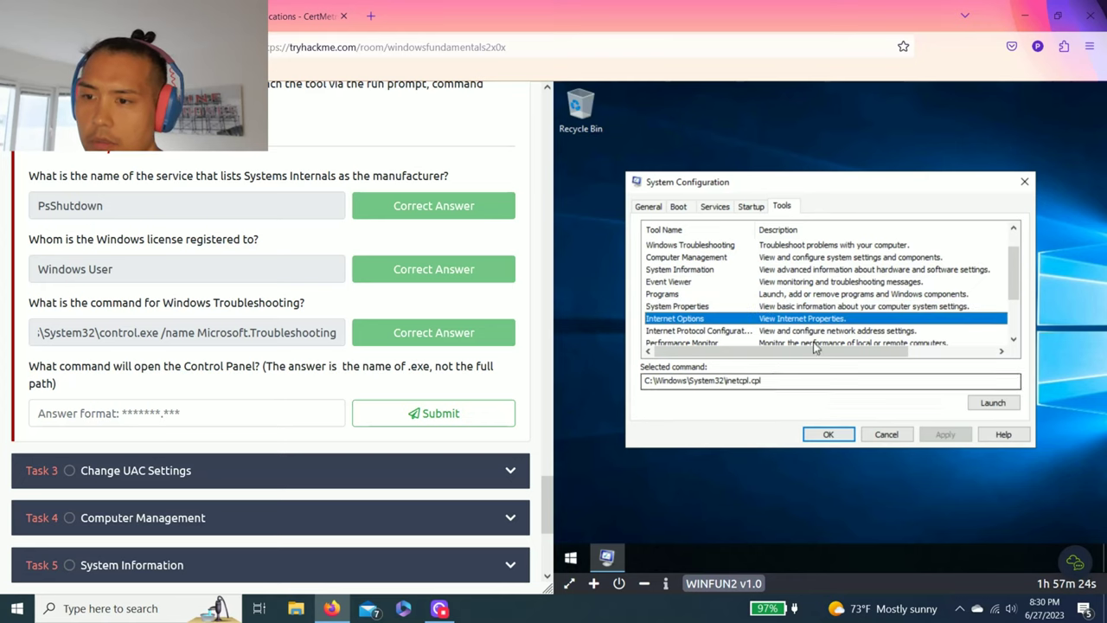
key(Down)
key(Down)
key(Down)
key(Down)
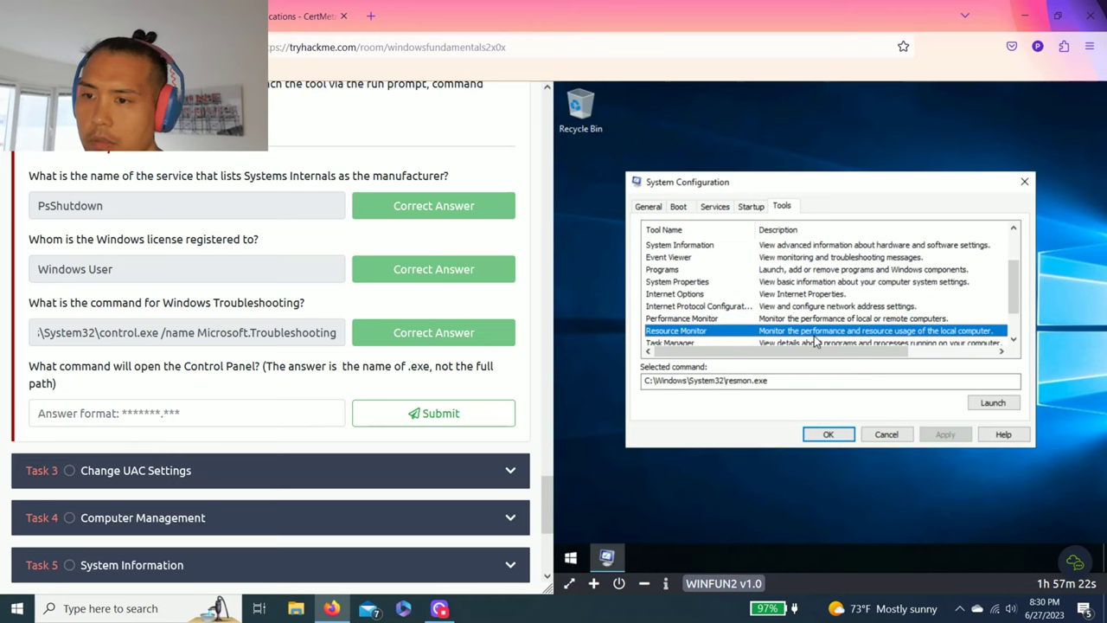
key(Down)
key(Down)
key(Up)
key(Up)
key(Up)
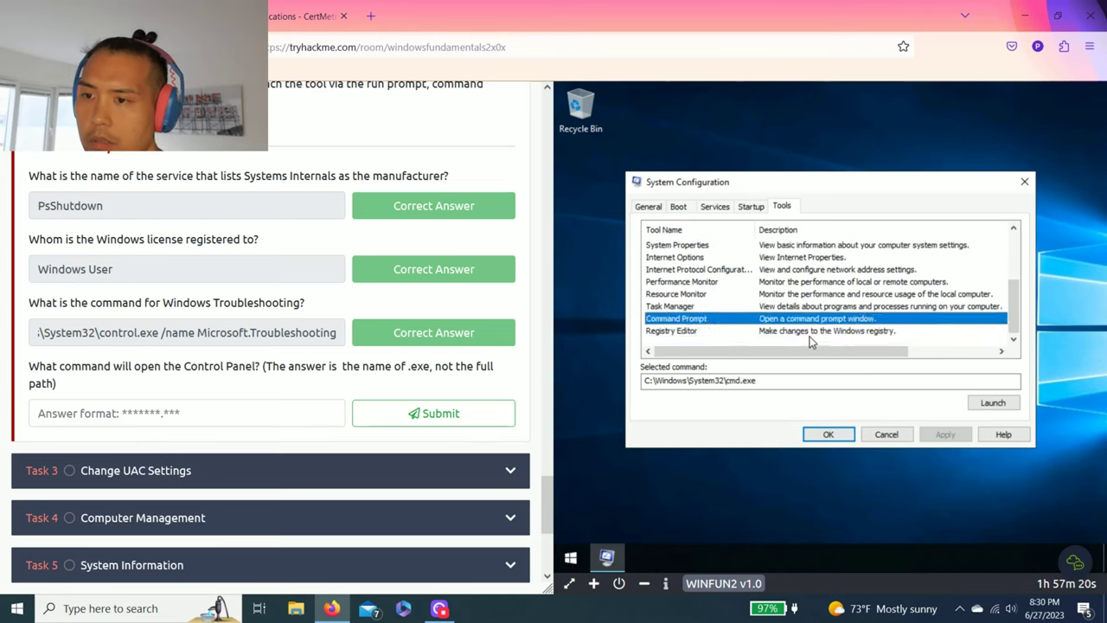
key(Up)
key(Up)
key(Up)
key(Up)
key(Up)
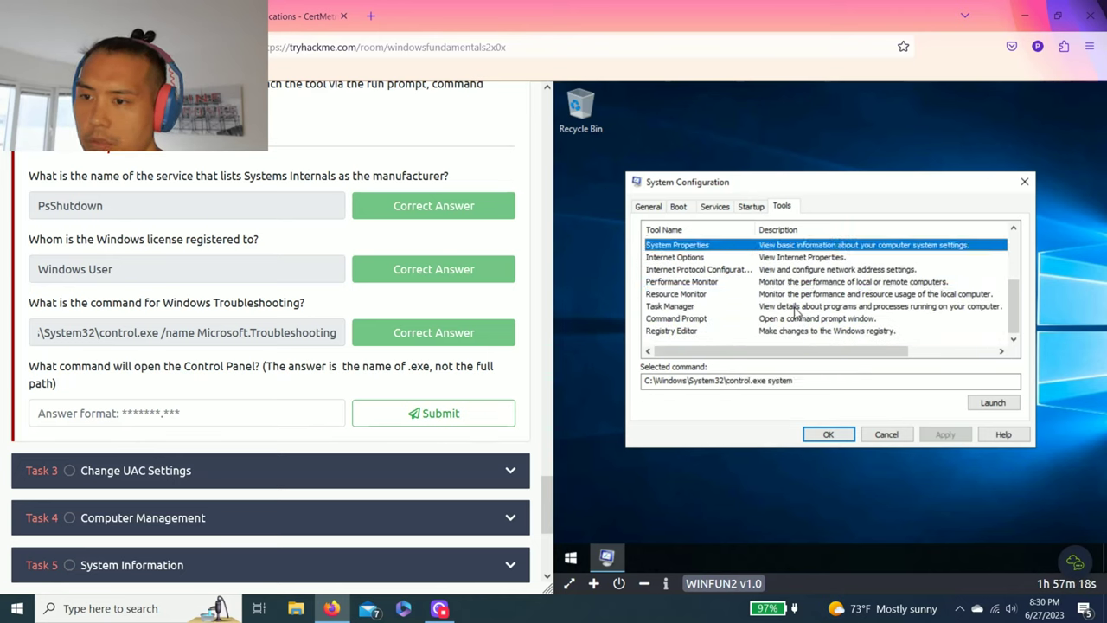
key(Down)
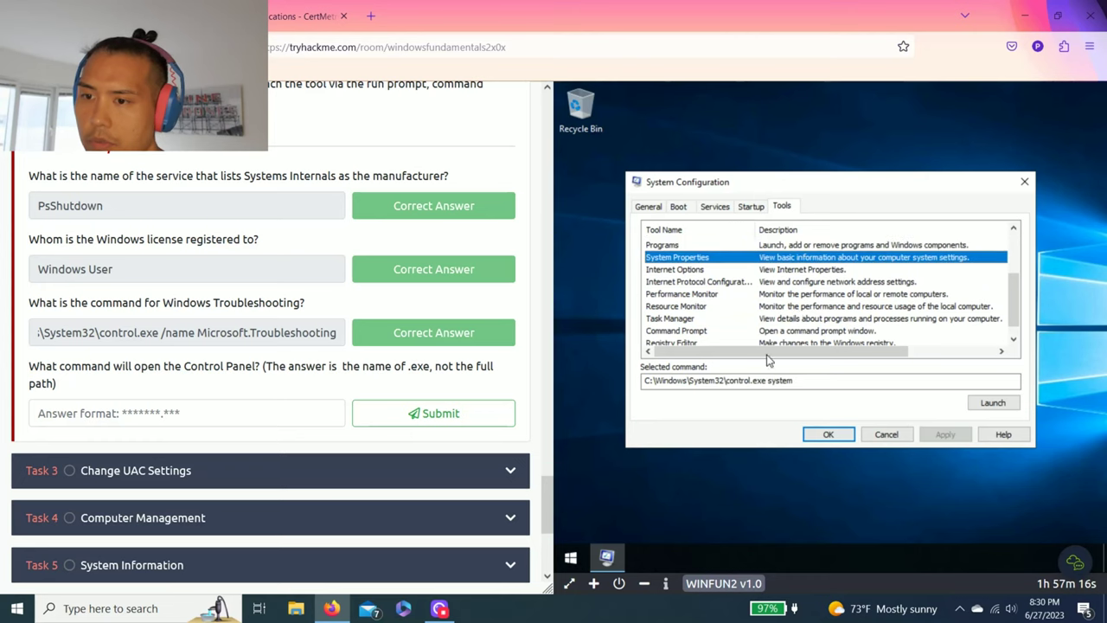
- Submit control.exe from the System Properties command as the answer to the Control Panel question
drag(766, 382, 742, 381)
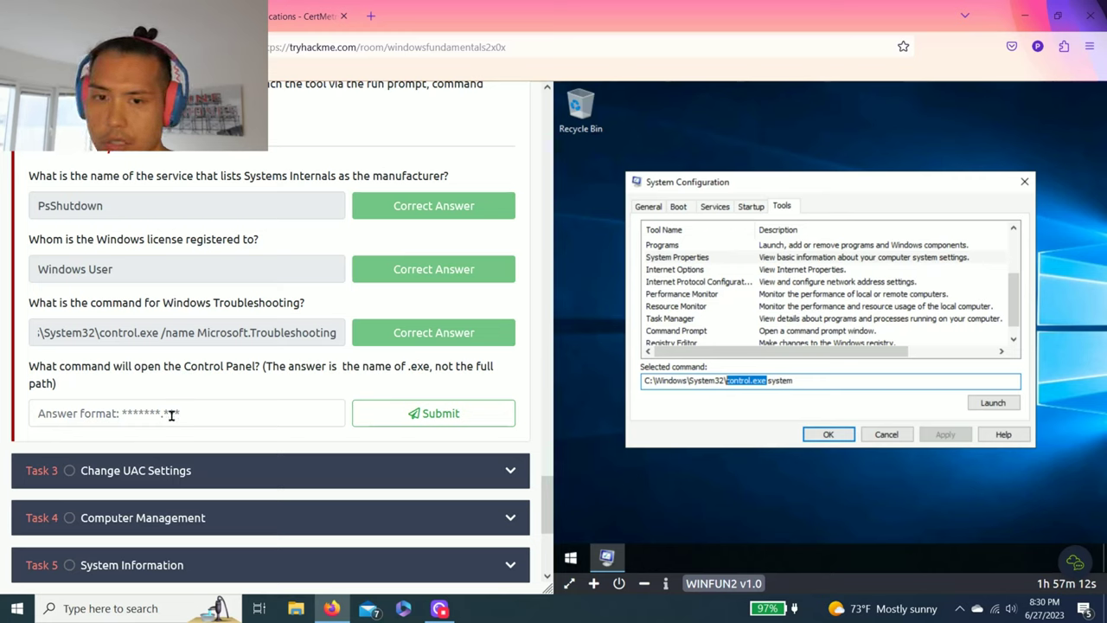
click(138, 415)
text(control.exe)
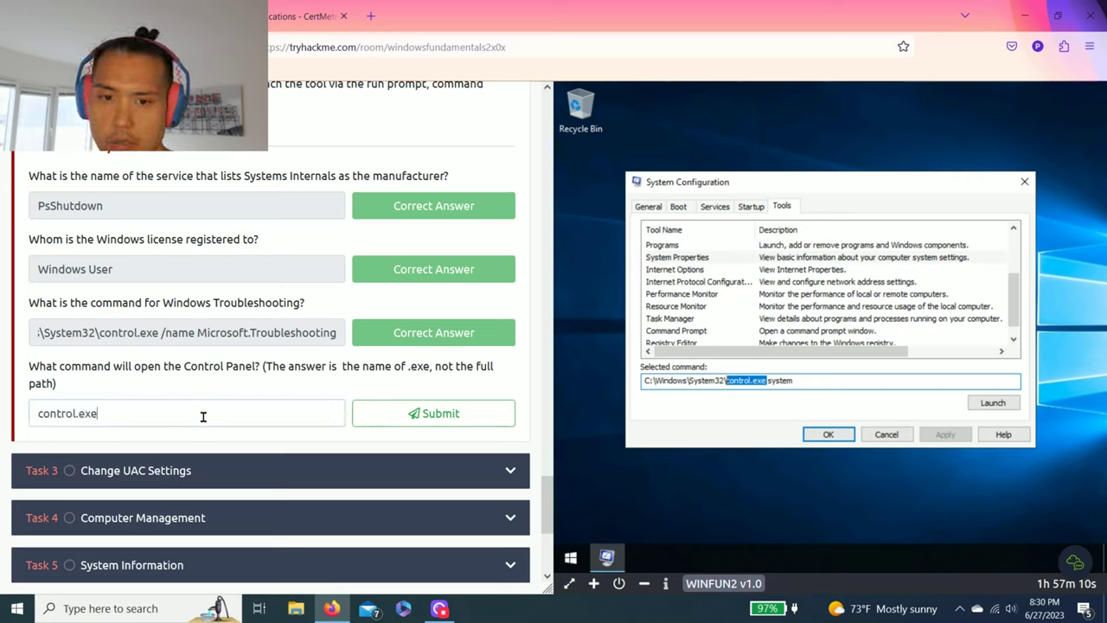
click(382, 422)
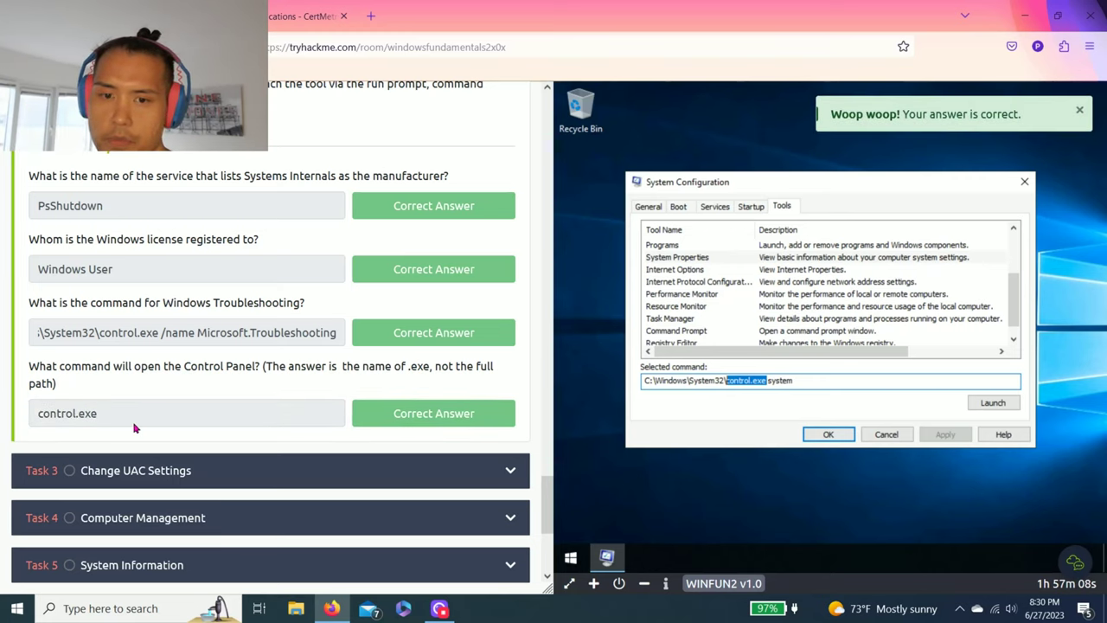
- Open Task 3, Change UAC Settings, and read its question about the User Account Control Settings command
click(179, 471)
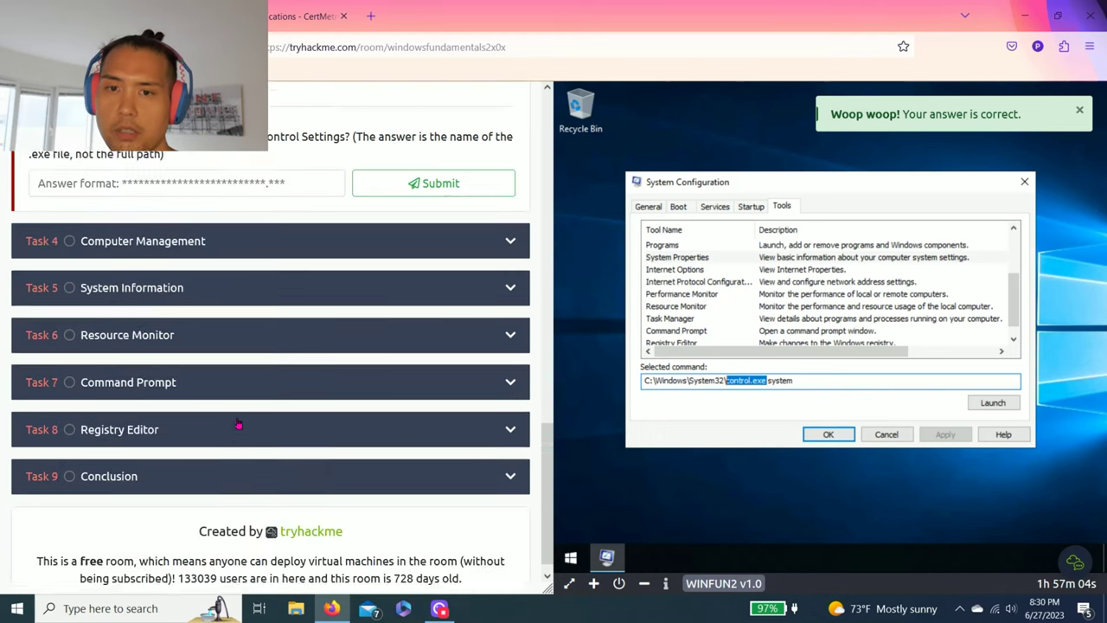
scroll(243, 422, down, 3)
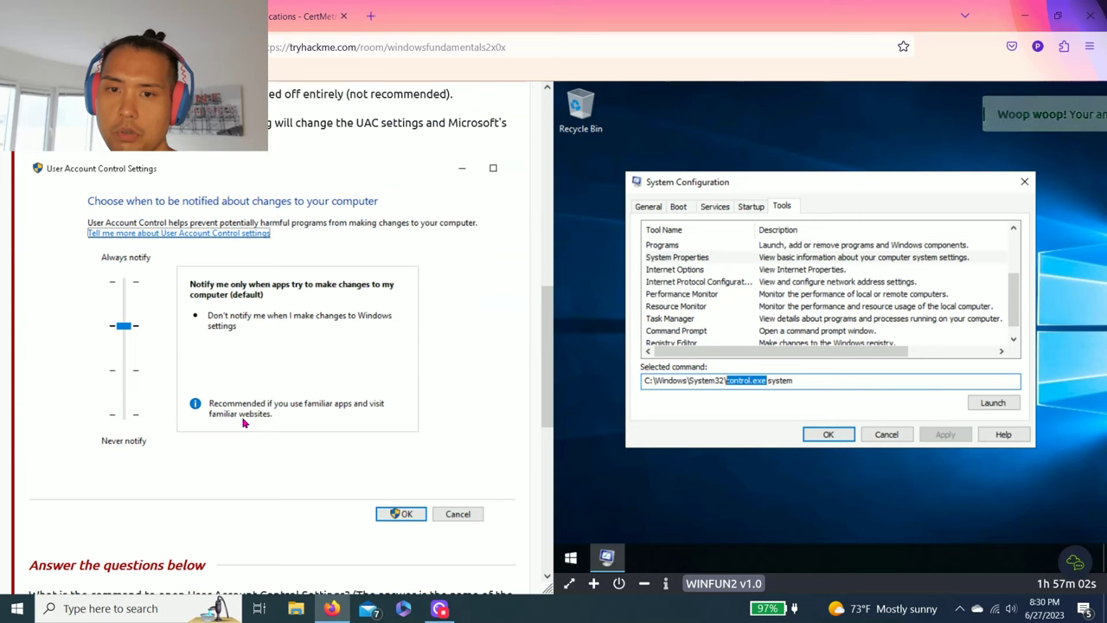
scroll(243, 422, up, 3)
scroll(243, 422, down, 5)
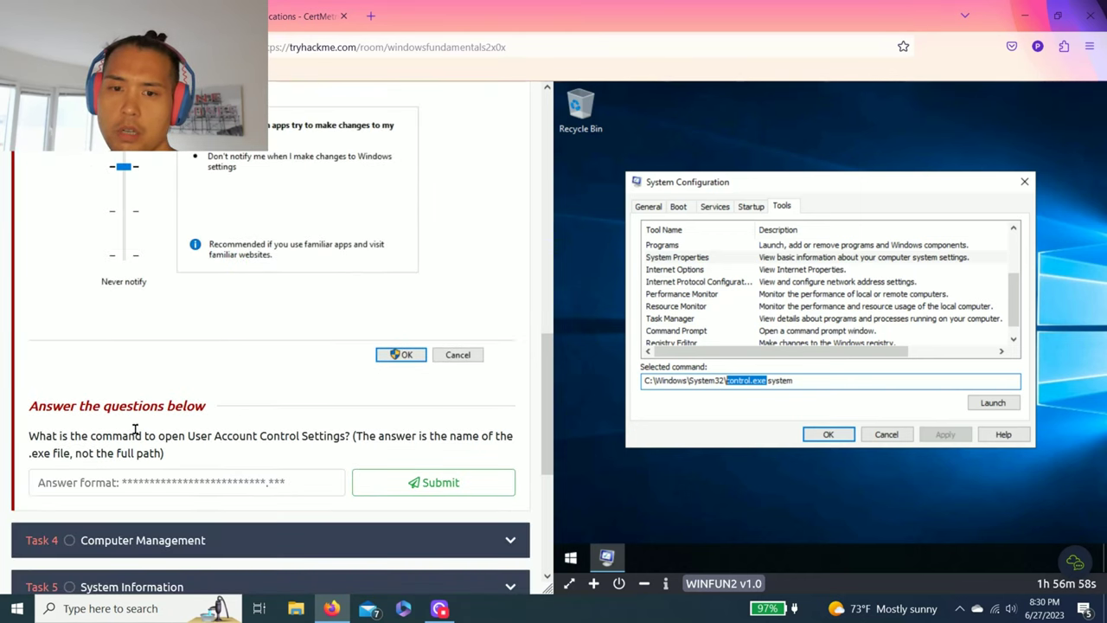
drag(80, 437, 328, 437)
click(372, 437)
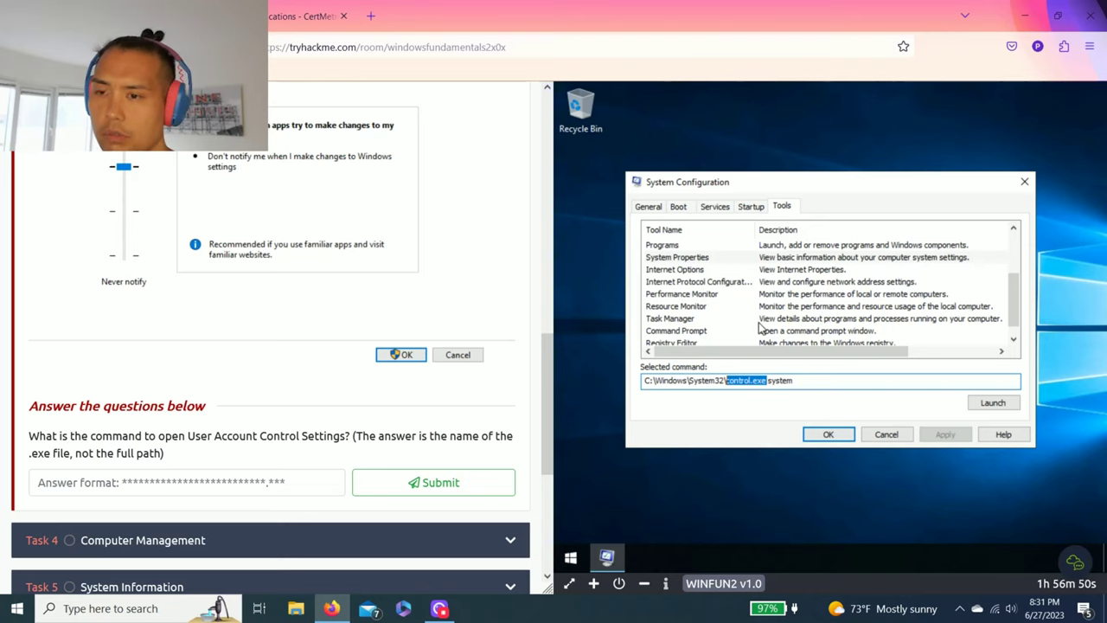
- Find and select the Change UAC Settings tool in System Configuration to show its command
click(721, 318)
scroll(724, 320, down, 1)
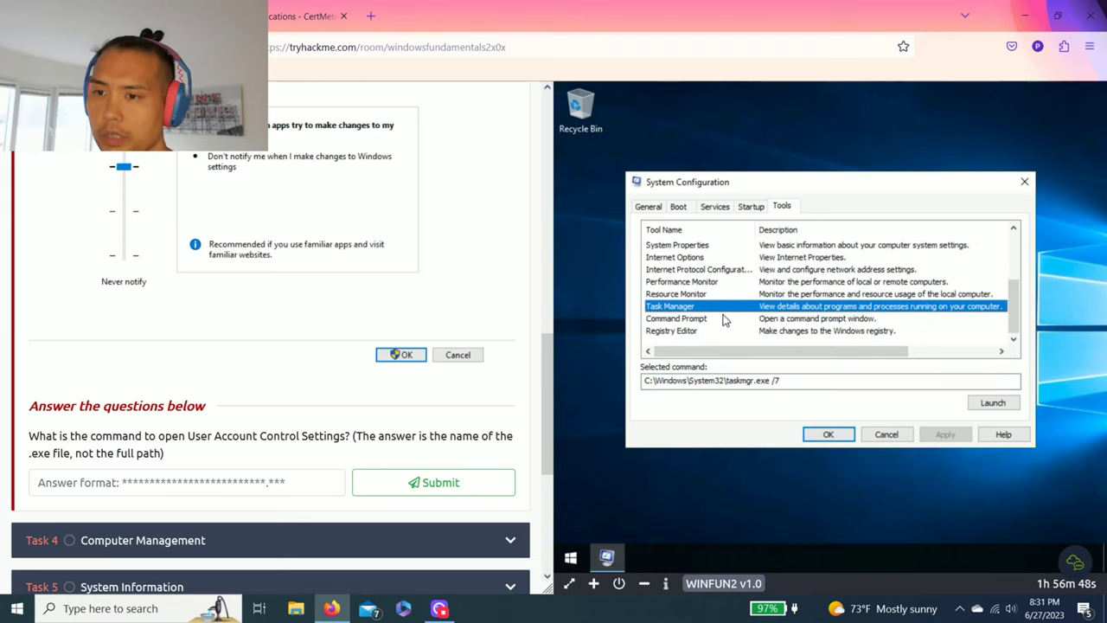
scroll(772, 313, up, 3)
click(678, 261)
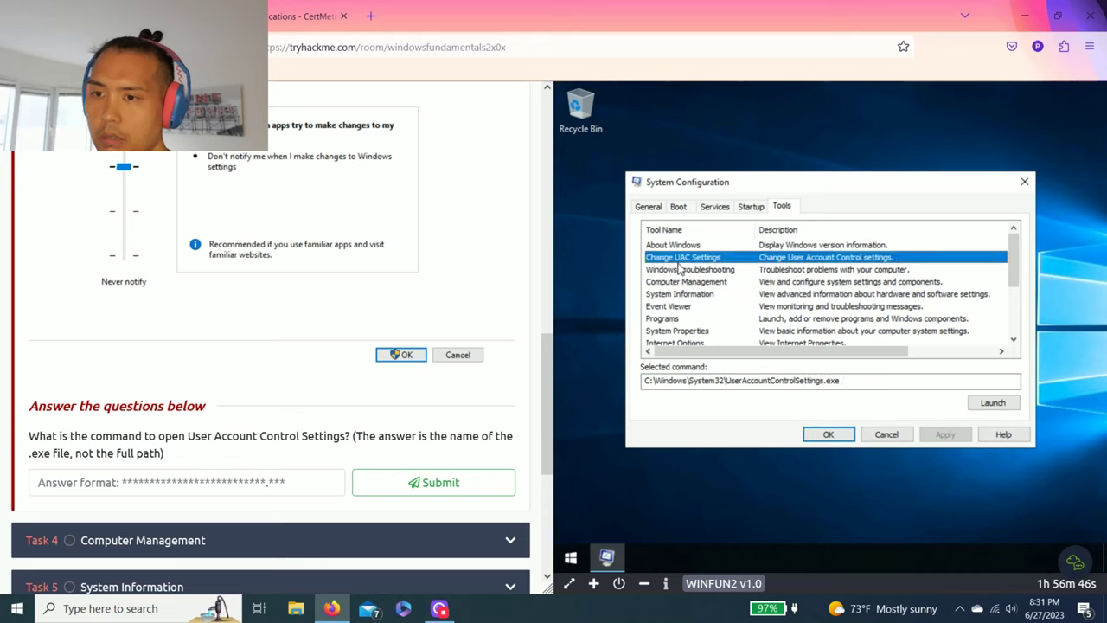
- Copy UserAccountControlSettings.exe from the selected command and submit it as the Task 3 answer
drag(726, 382, 899, 377)
key(ctrl+c)
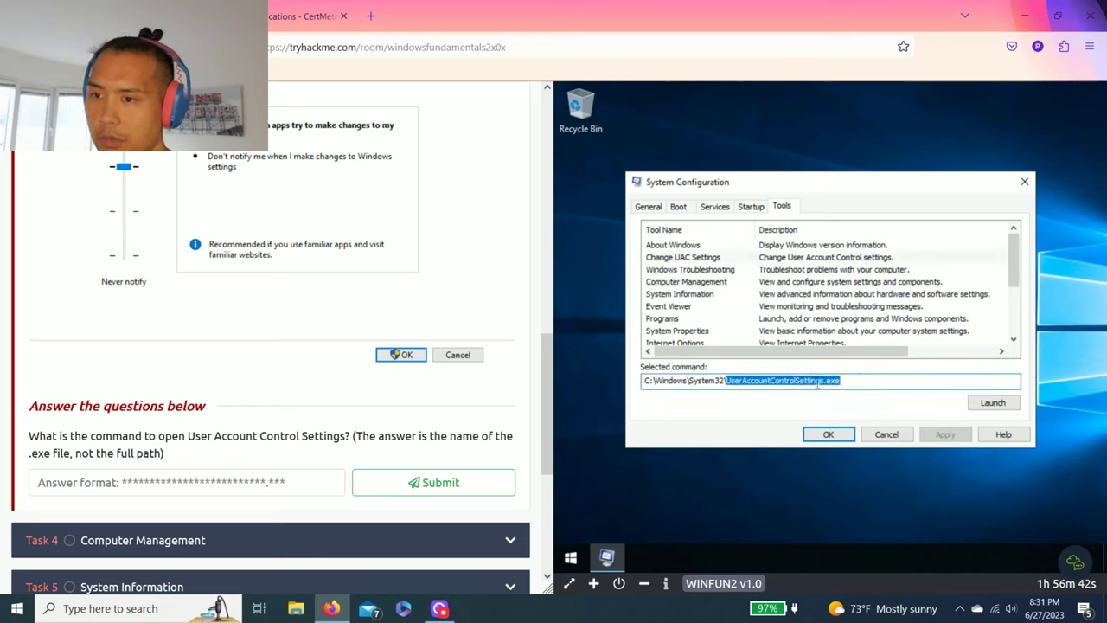
click(330, 484)
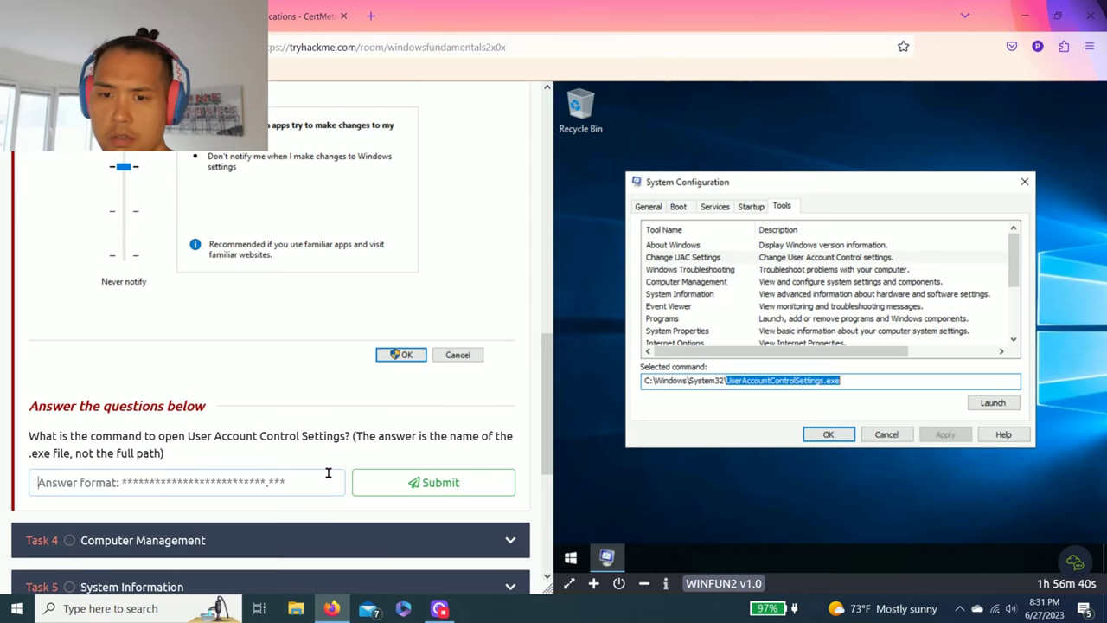
key(ctrl+v)
key(Return)
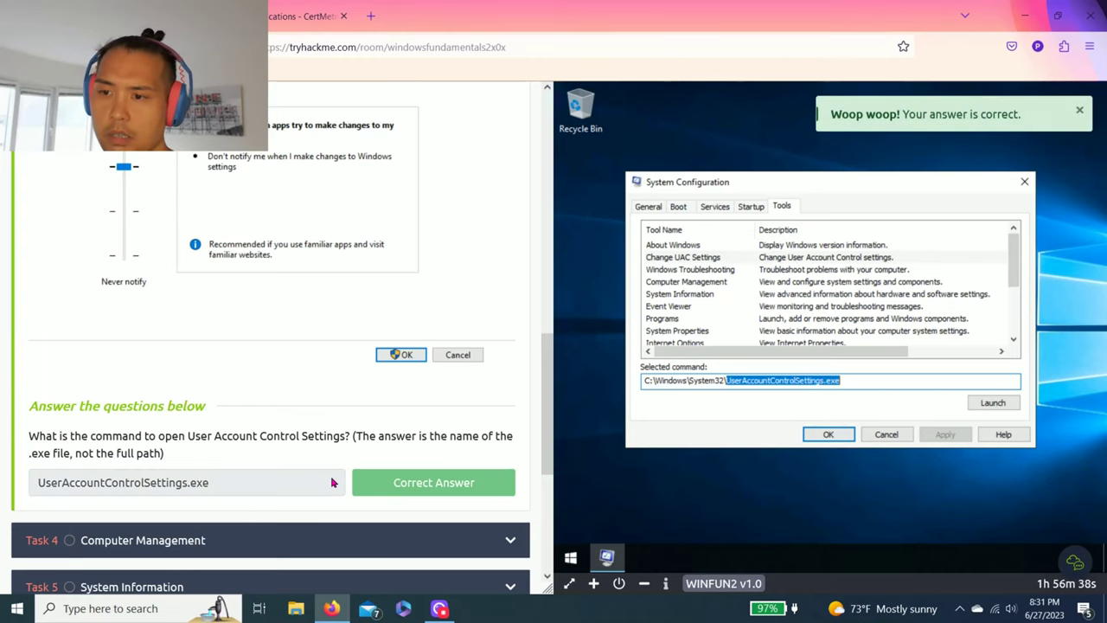
- Open Task 4, Computer Management, and read its introduction to the utility
scroll(331, 484, down, 2)
scroll(136, 346, up, 2)
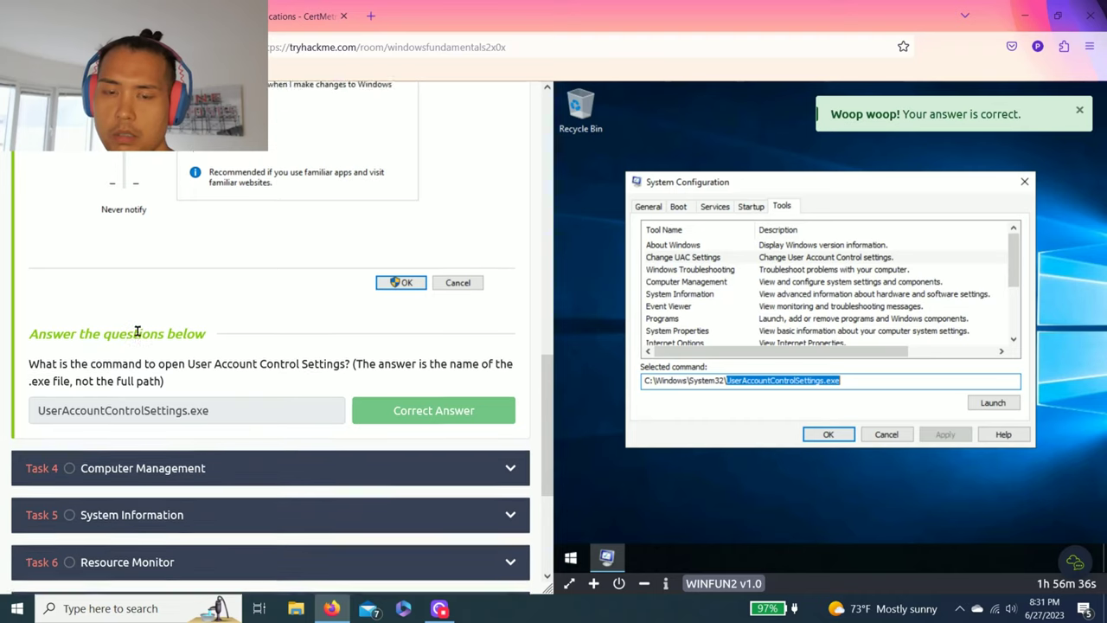
scroll(140, 450, down, 2)
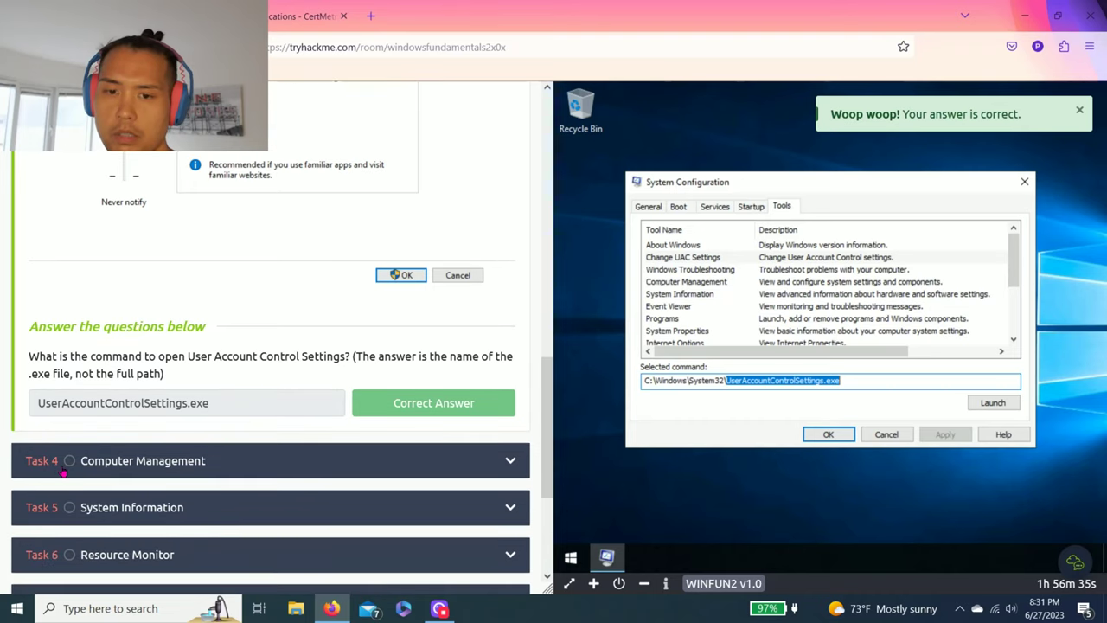
click(142, 460)
scroll(242, 421, down, 4)
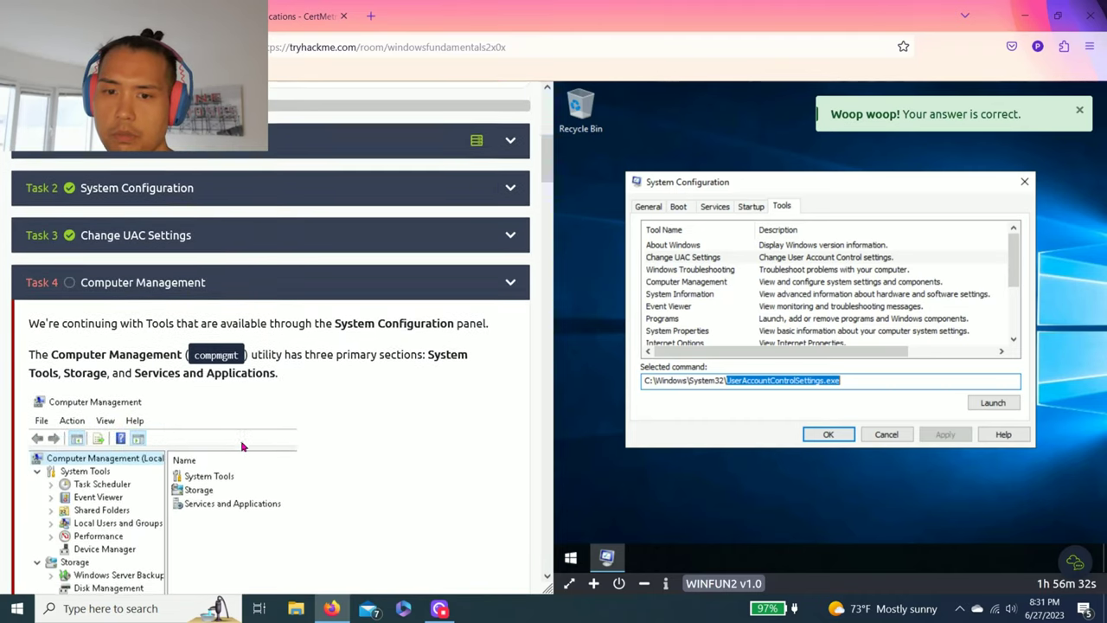
scroll(106, 368, down, 2)
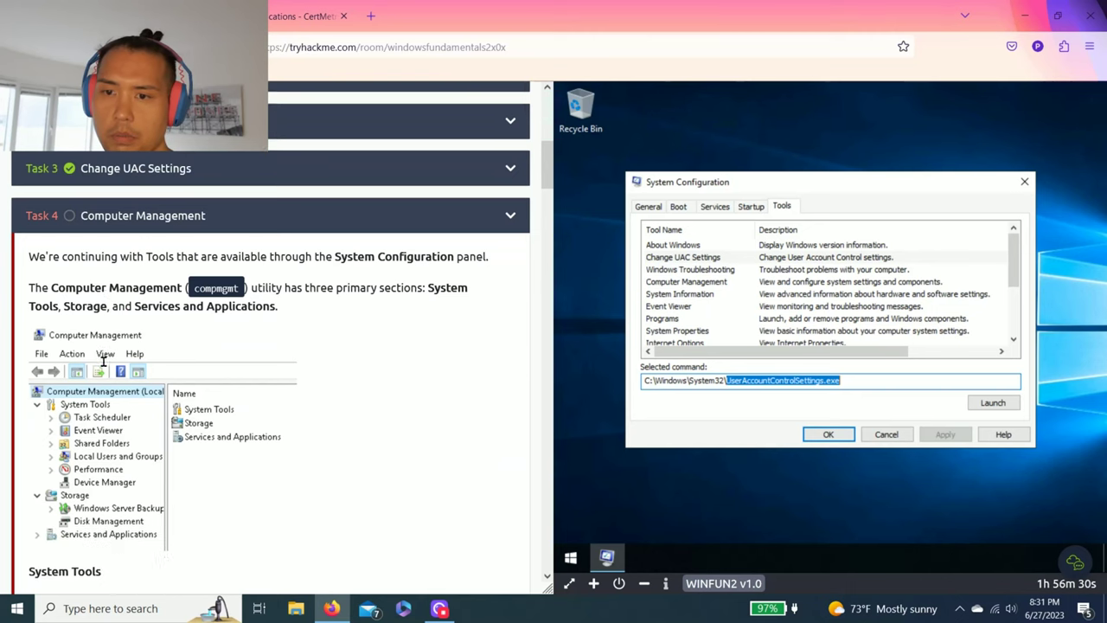
- Copy compmgmt.msc from the Computer Management tool's command in System Configuration and submit it as the first Task 4 answer
click(690, 284)
scroll(255, 344, down, 10)
scroll(255, 344, down, 20)
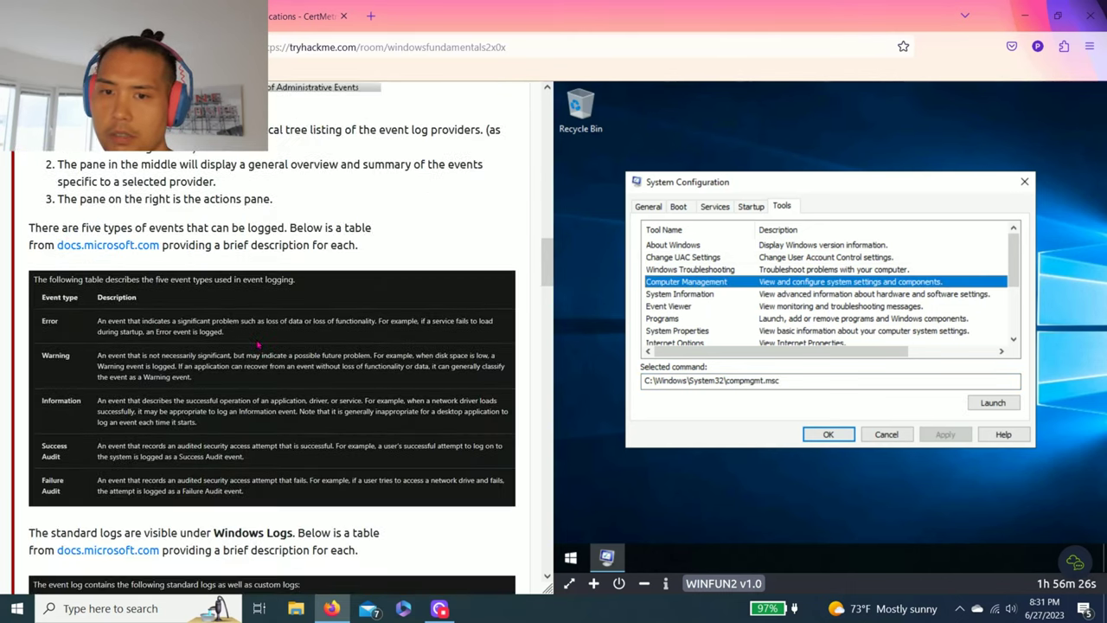
scroll(265, 344, down, 20)
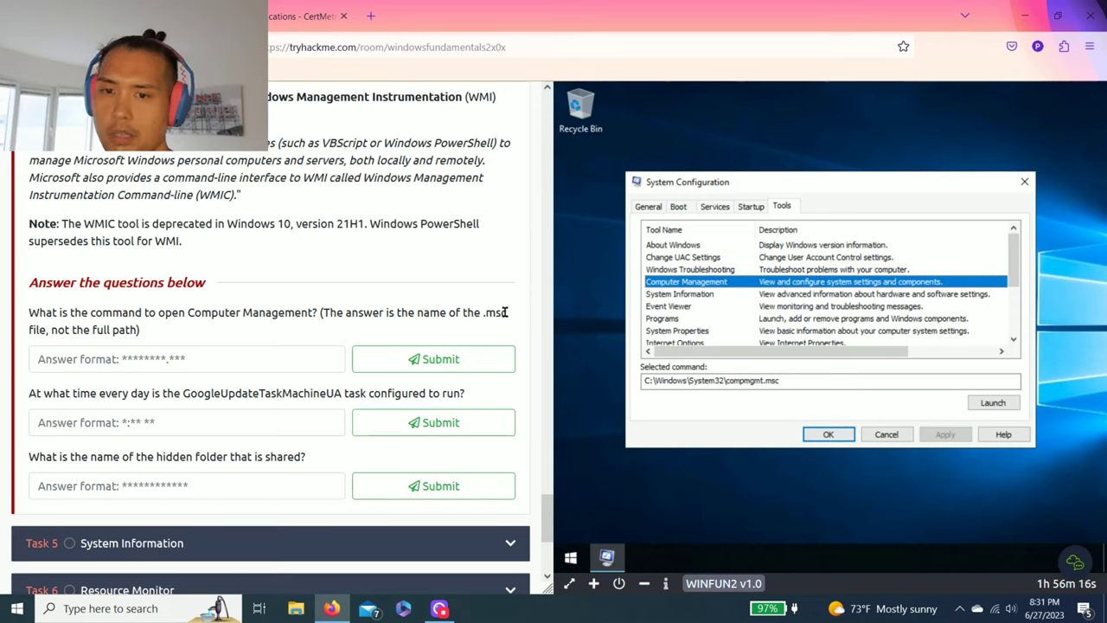
click(727, 381)
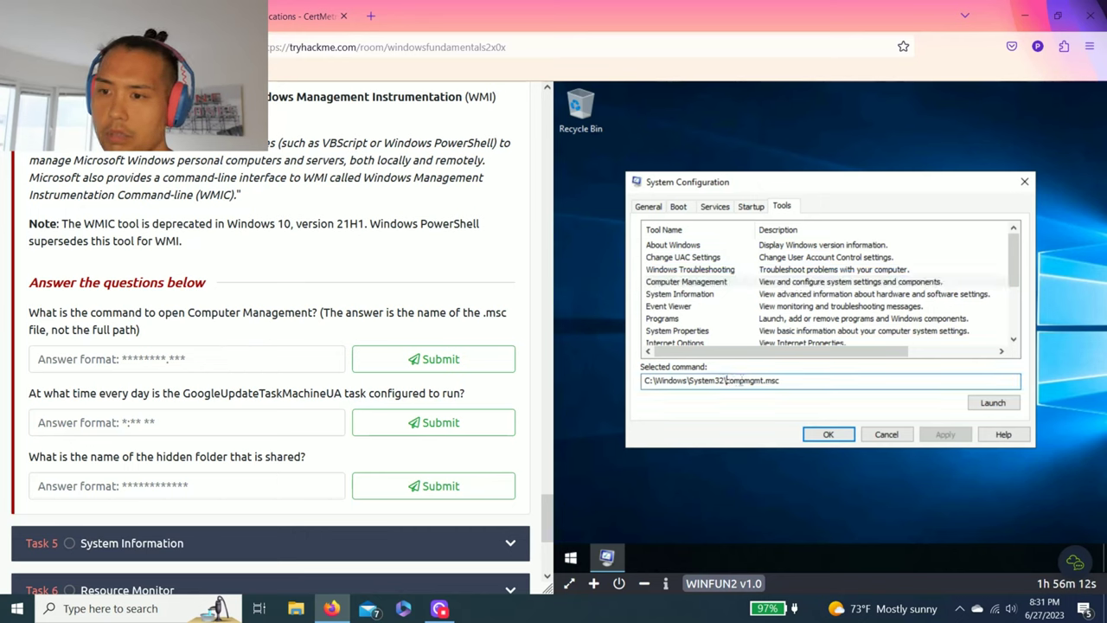
drag(726, 381, 784, 381)
key(ctrl+c)
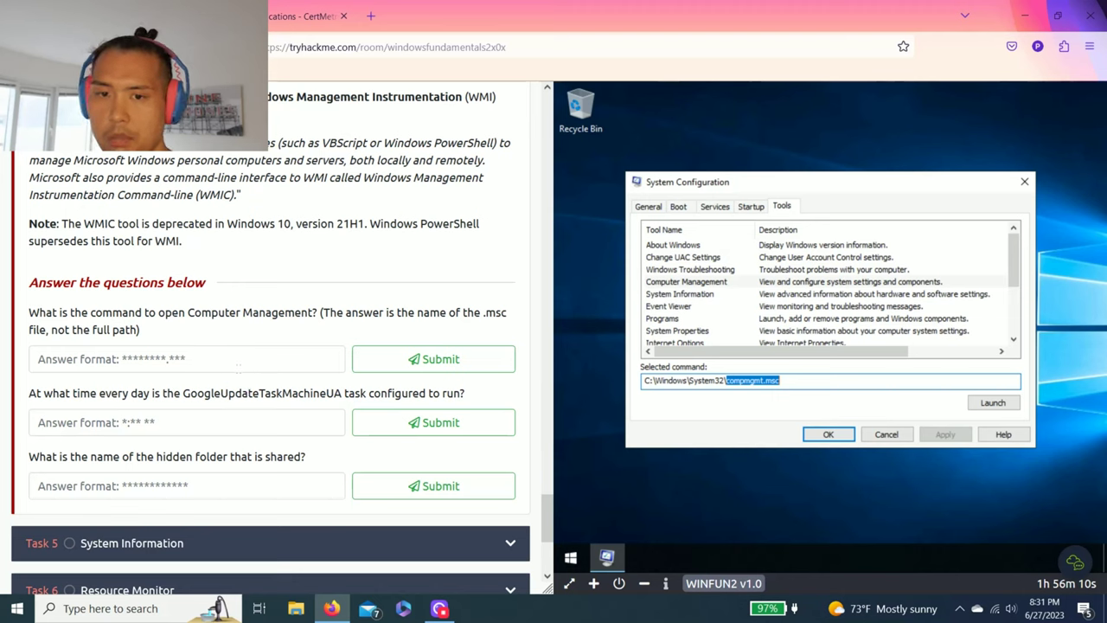
click(238, 367)
key(ctrl+v)
click(400, 361)
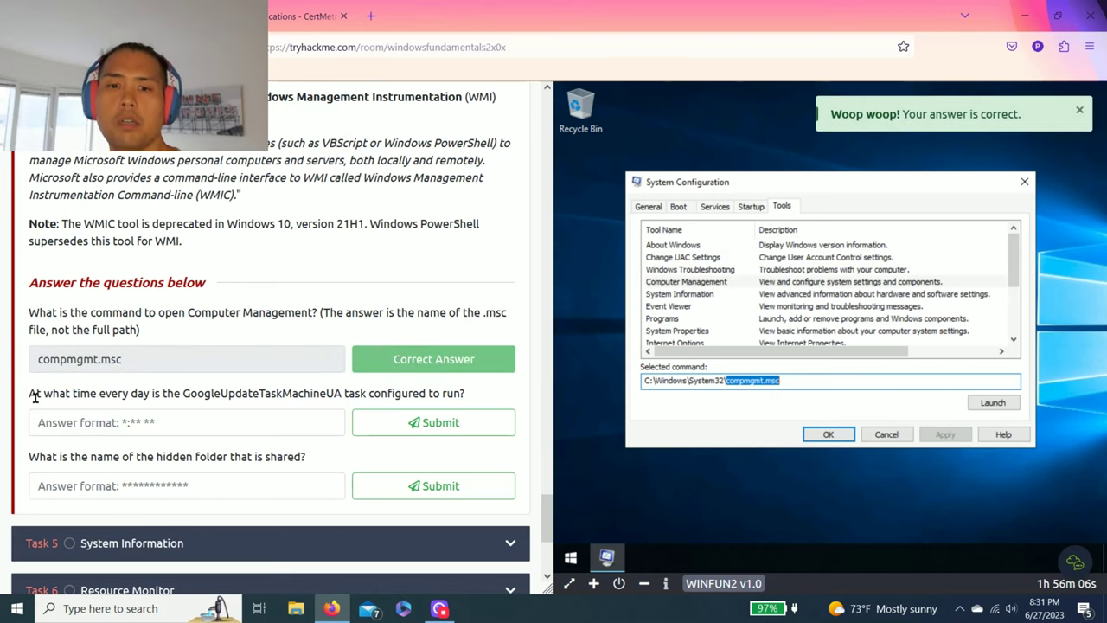
- Read the question about the GoogleUpdateTaskMachineUA task's daily run time and launch Computer Management from System Configuration
drag(117, 394, 370, 406)
click(594, 377)
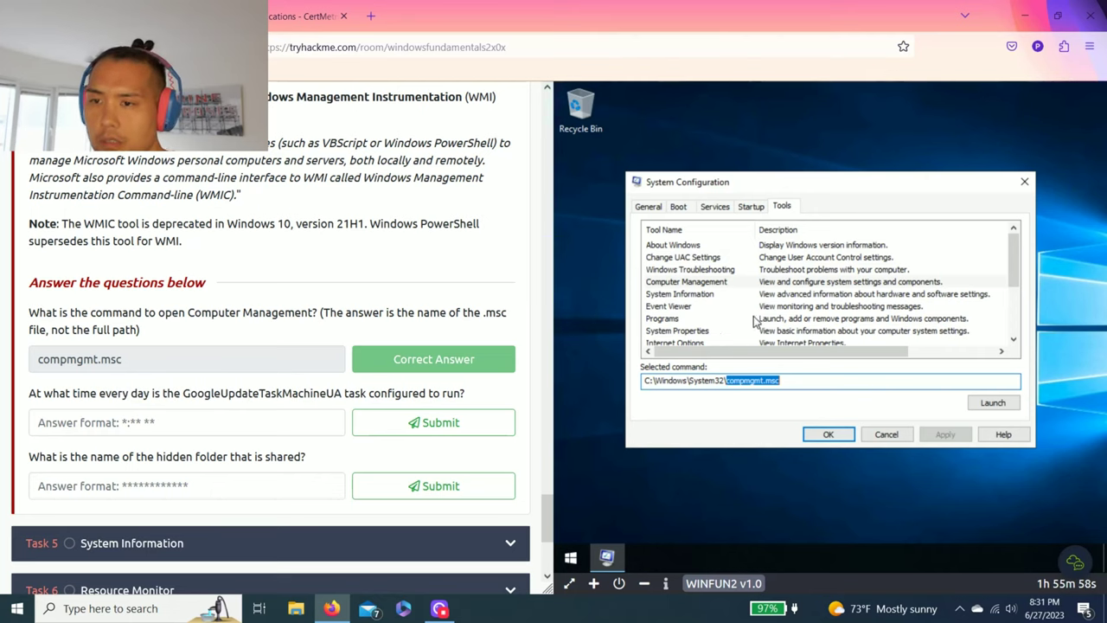
click(729, 283)
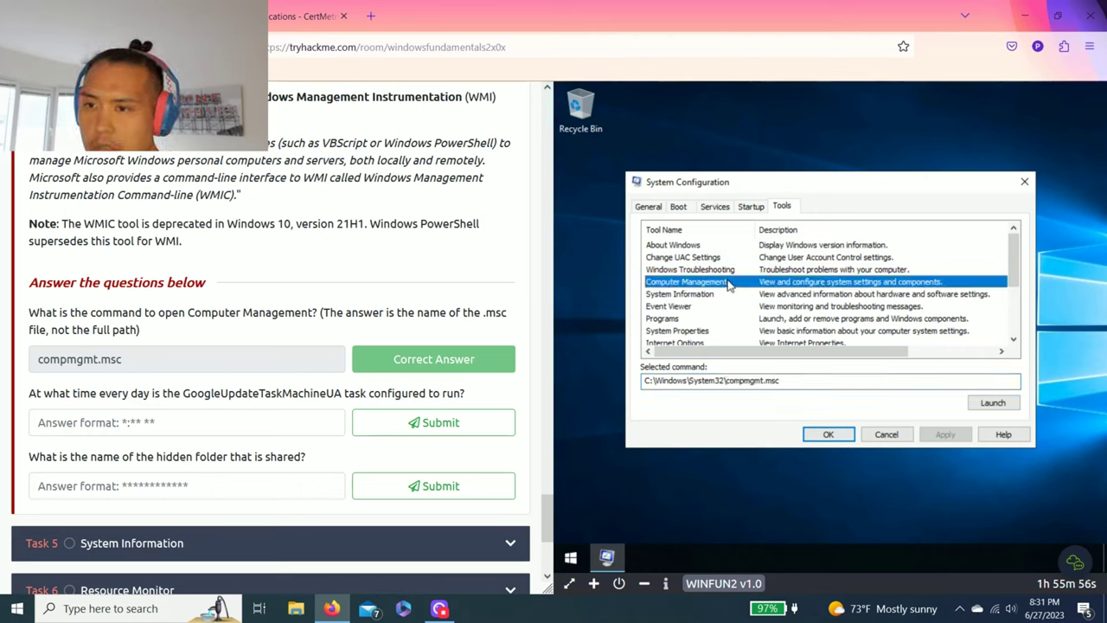
scroll(729, 284, down, 3)
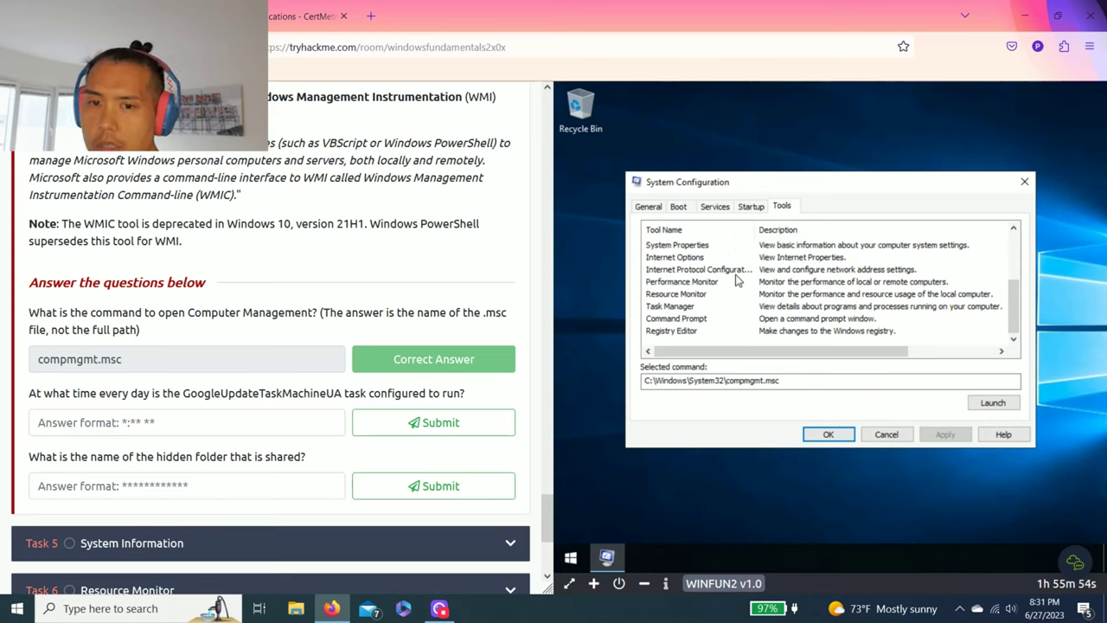
scroll(737, 281, up, 2)
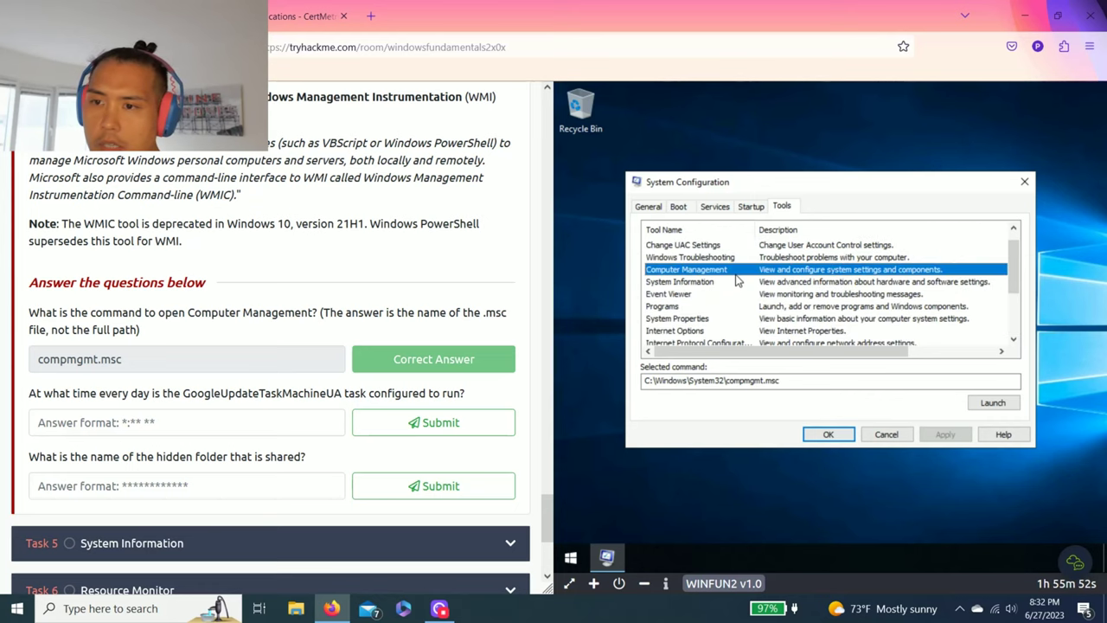
click(992, 402)
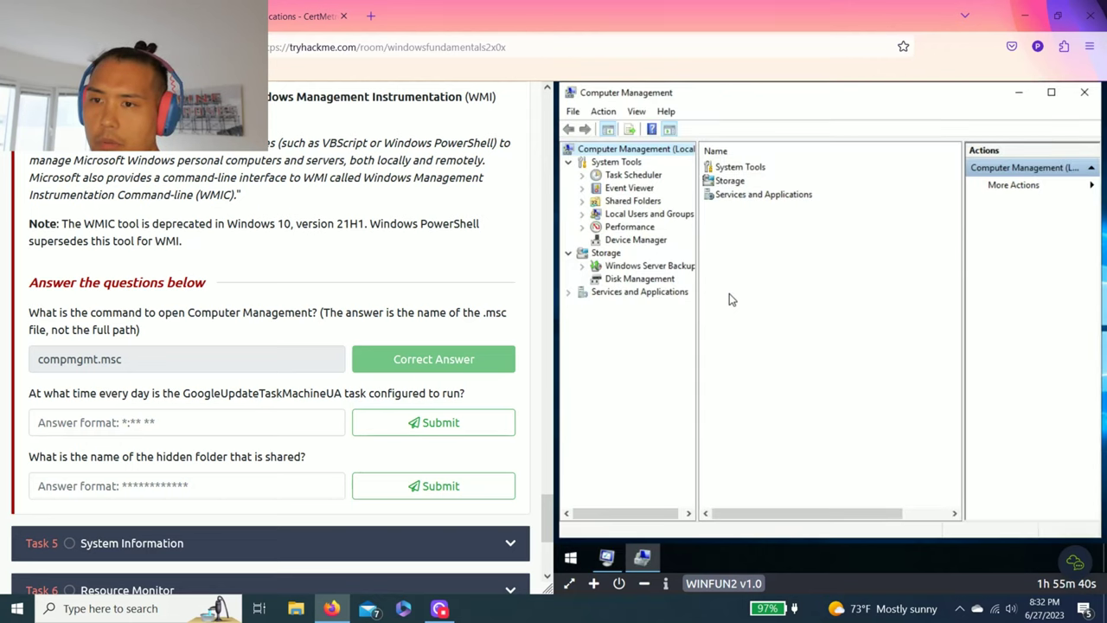
- Browse Event Viewer and the Task Scheduler Library down to the Microsoft > Windows folder, looking for the GoogleUpdateTaskMachineUA task
click(629, 187)
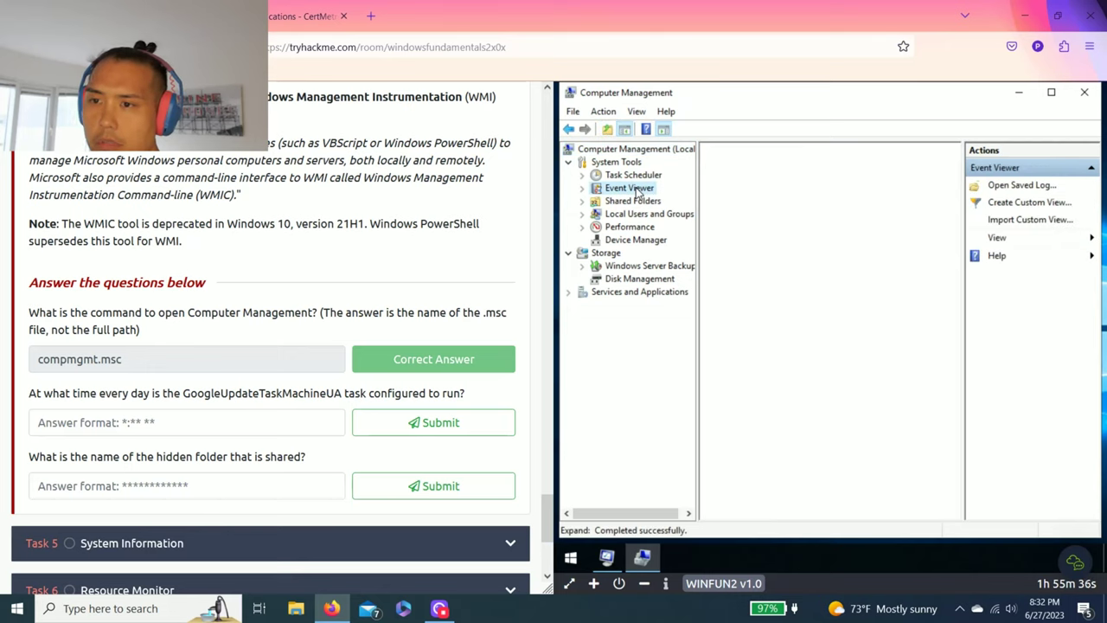
click(646, 177)
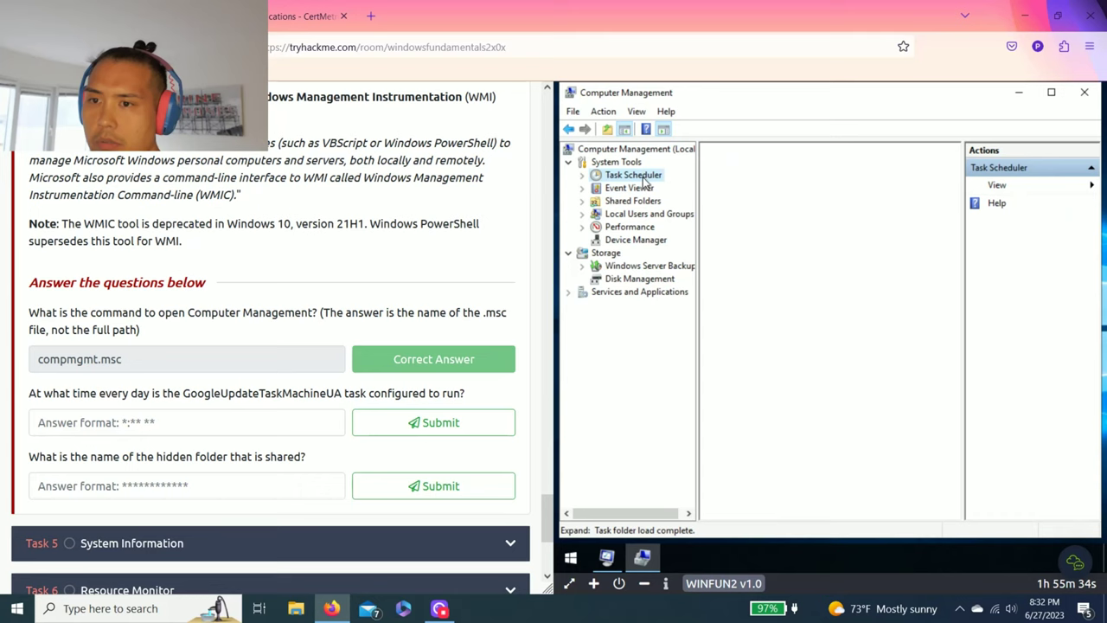
click(582, 176)
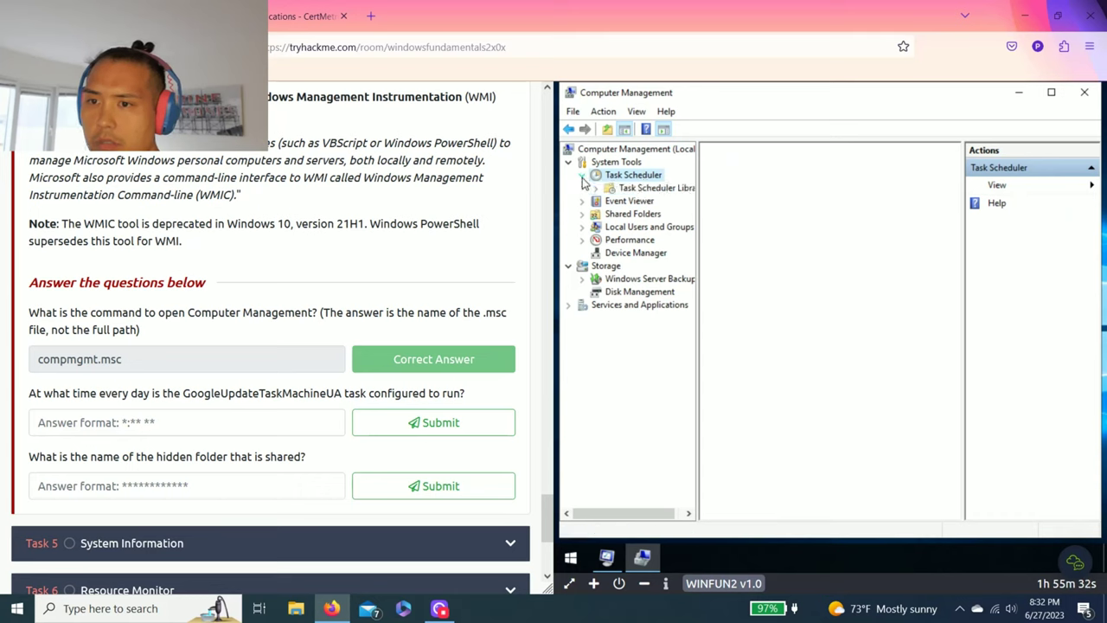
click(583, 201)
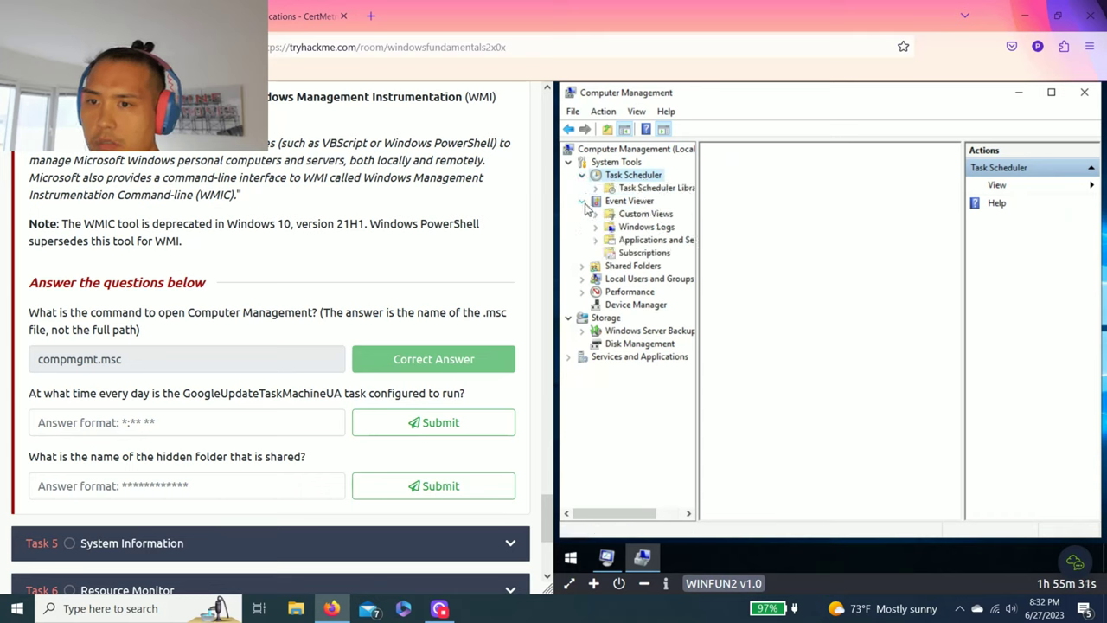
click(640, 201)
click(644, 188)
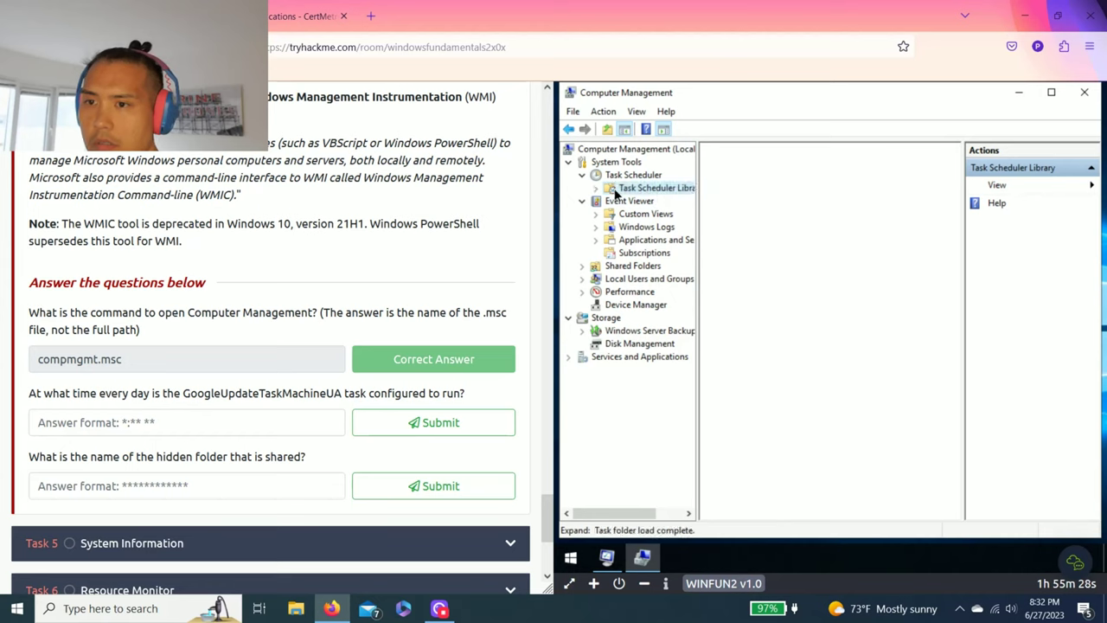
click(640, 203)
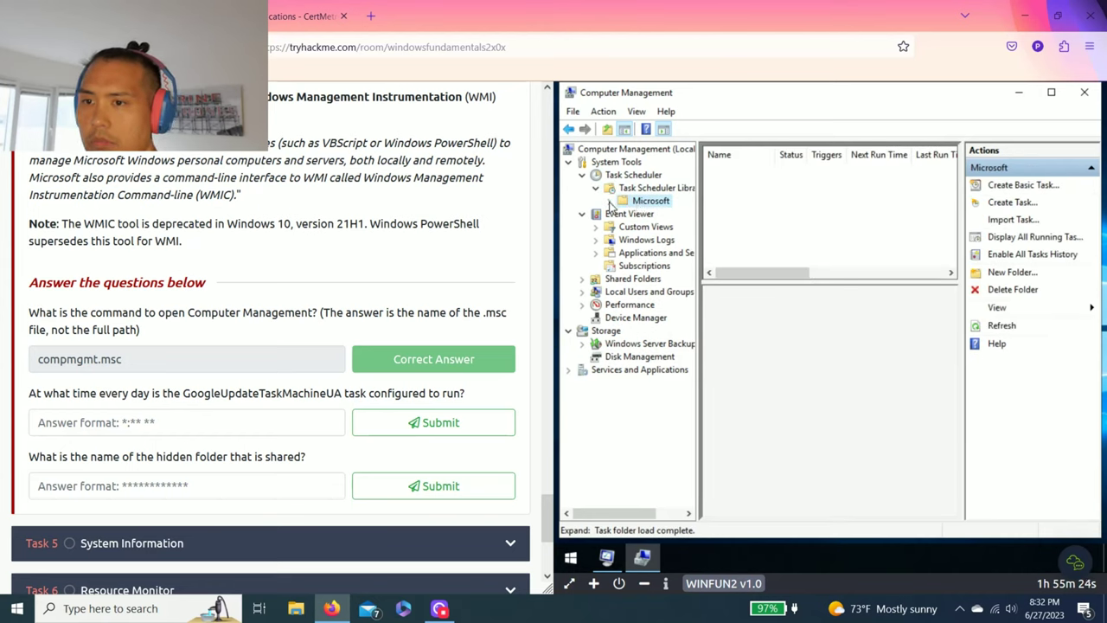
click(610, 202)
click(661, 215)
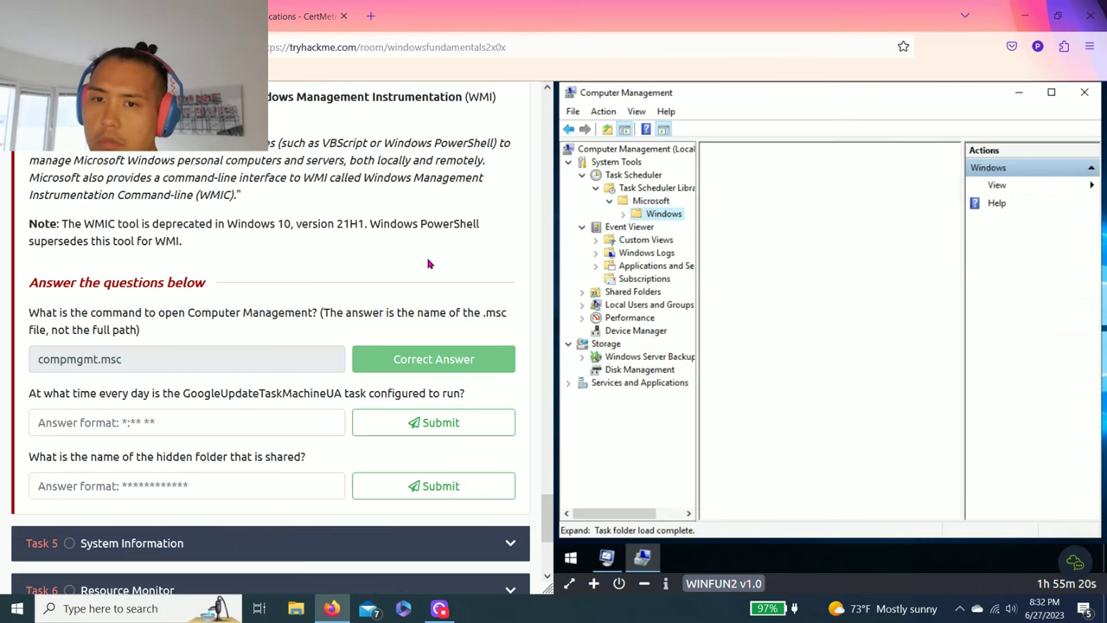
- Reread the Task 4 text on Services and Applications, Storage, Performance, Shared Folders and Event Viewer for hints about the scheduled task
scroll(430, 263, up, 5)
scroll(430, 264, up, 10)
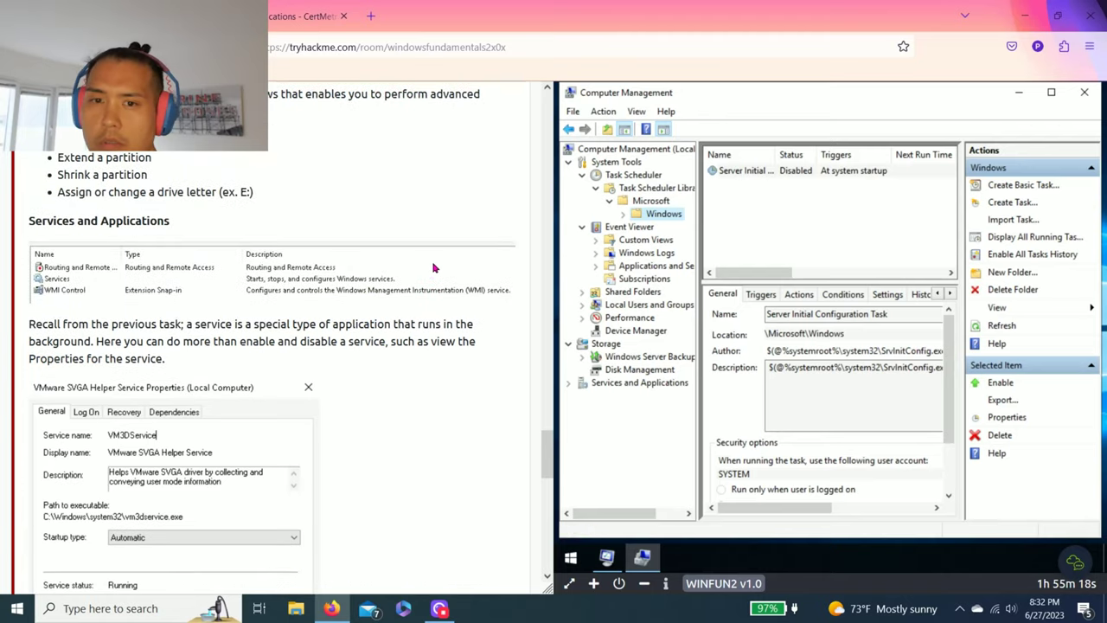
scroll(434, 268, up, 10)
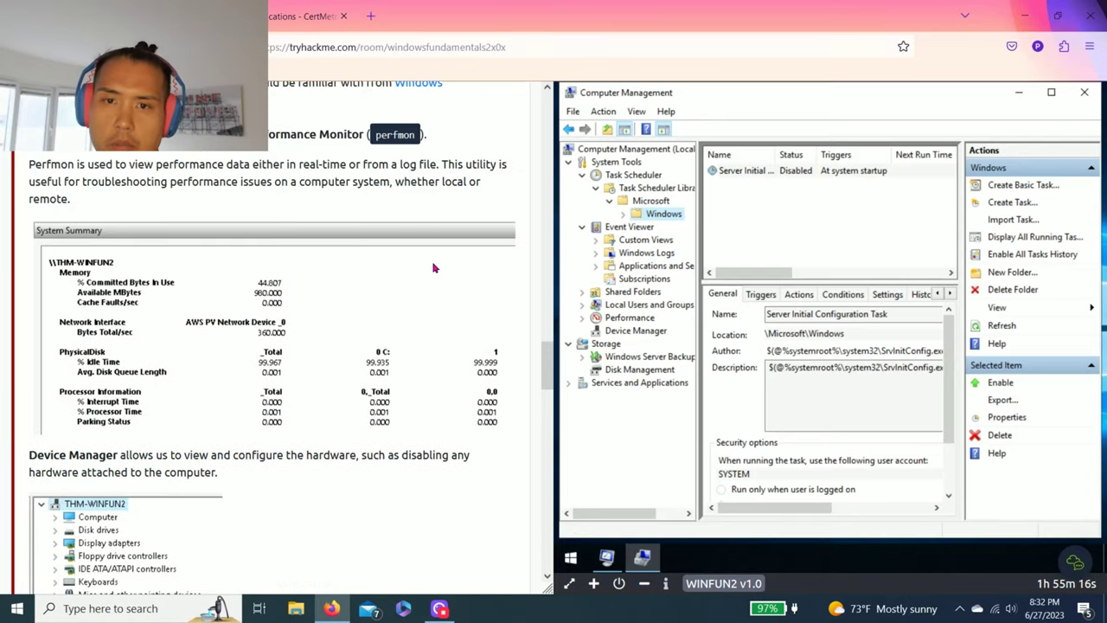
scroll(436, 269, up, 5)
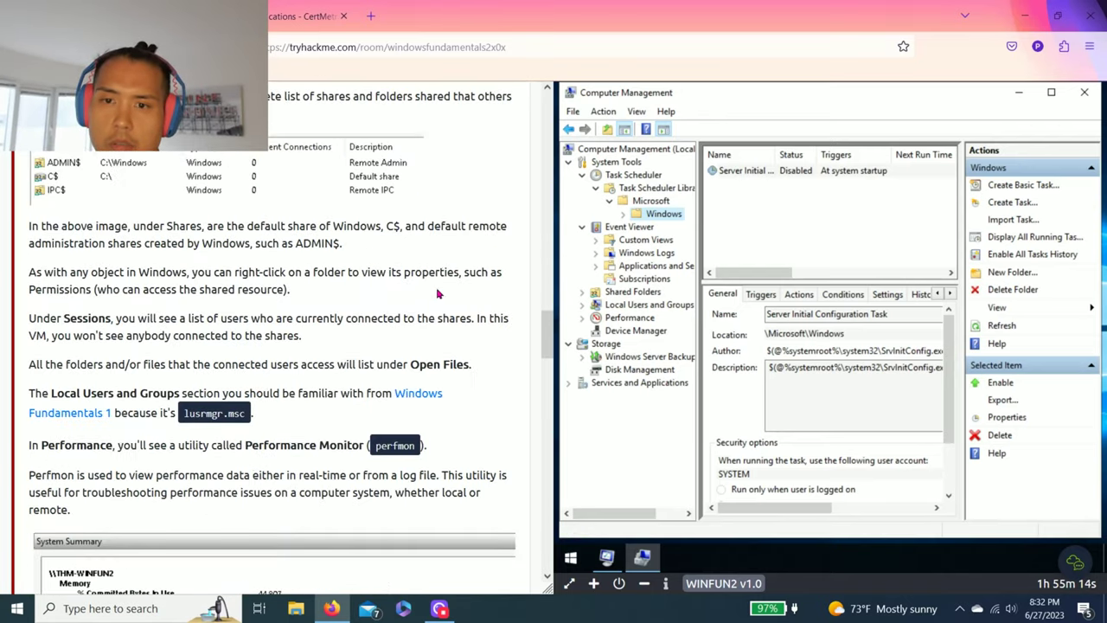
scroll(437, 295, up, 8)
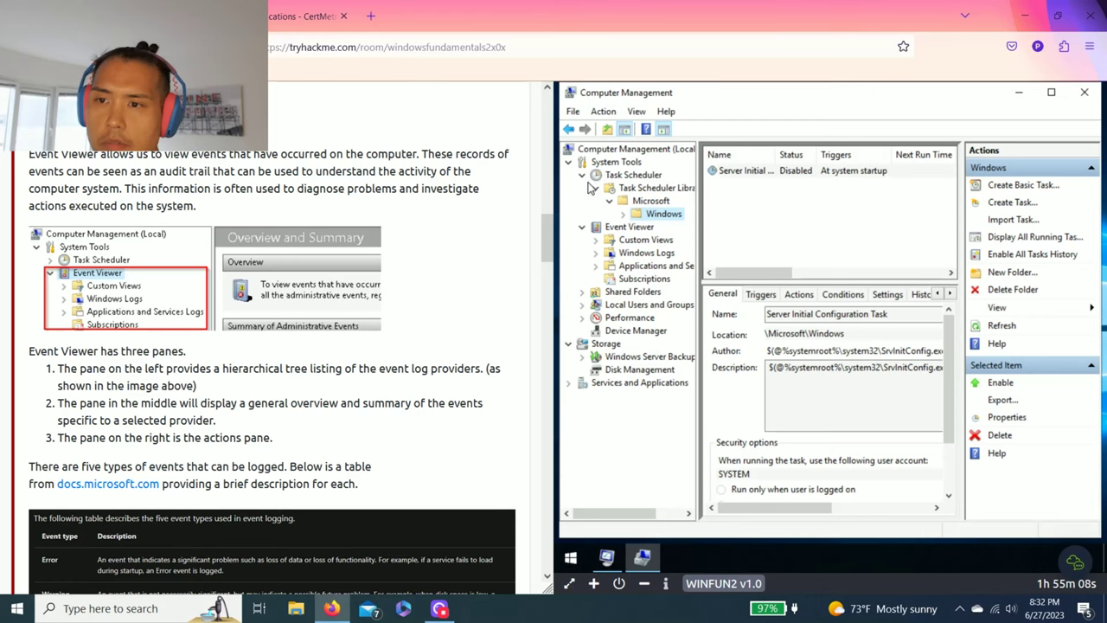
- Collapse Task Scheduler and check Event Viewer's Custom Views, Windows Logs, Applications and Services Logs and Subscriptions for the Google update task
click(583, 176)
click(639, 201)
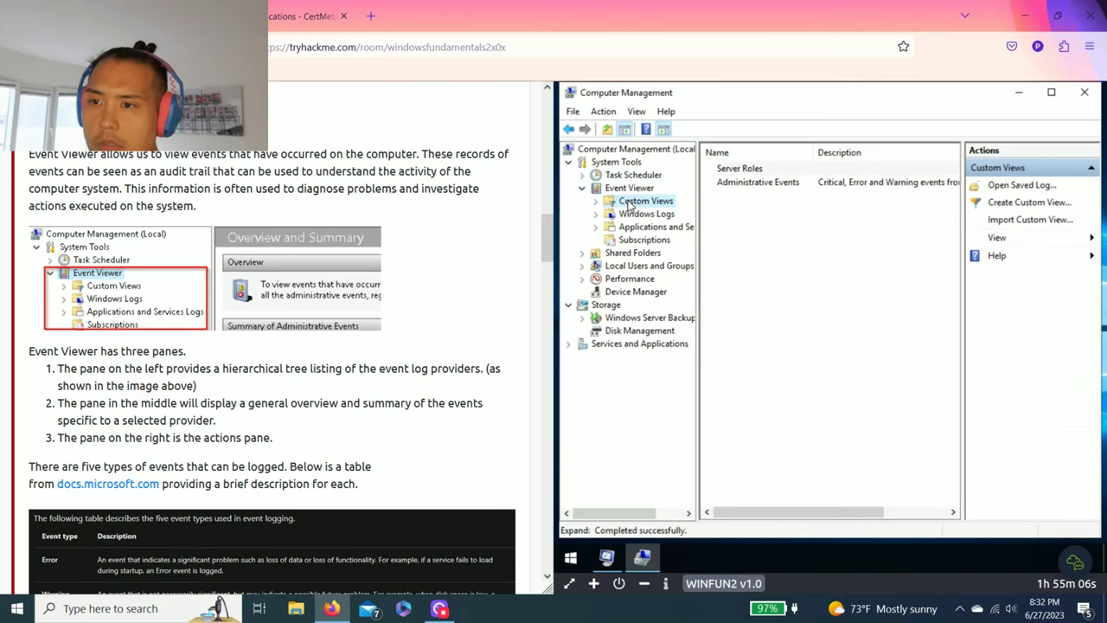
click(661, 215)
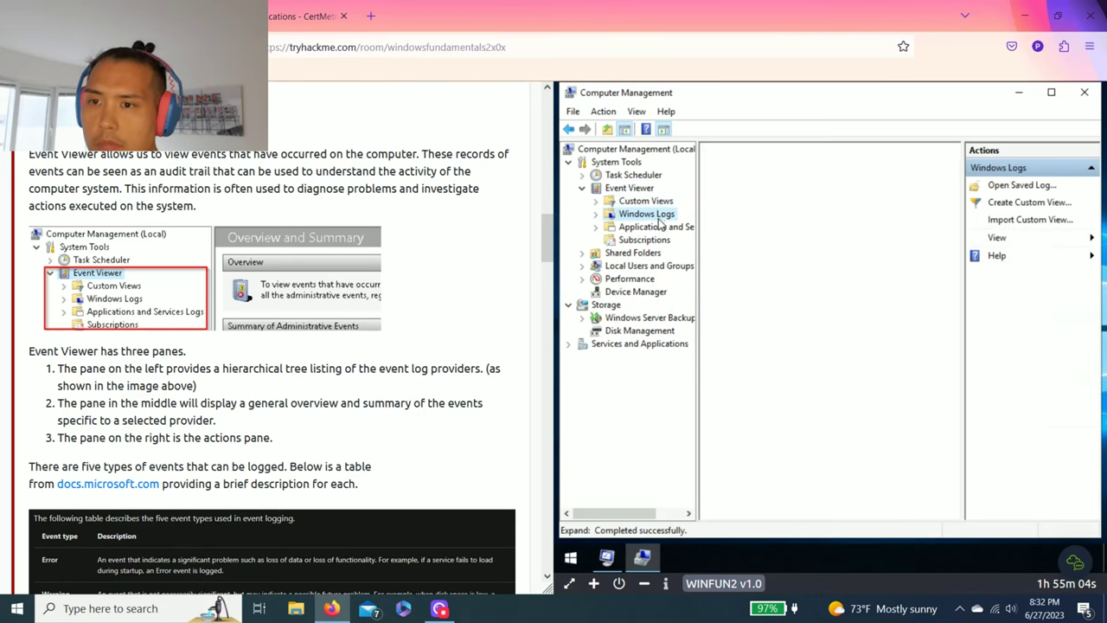
click(660, 230)
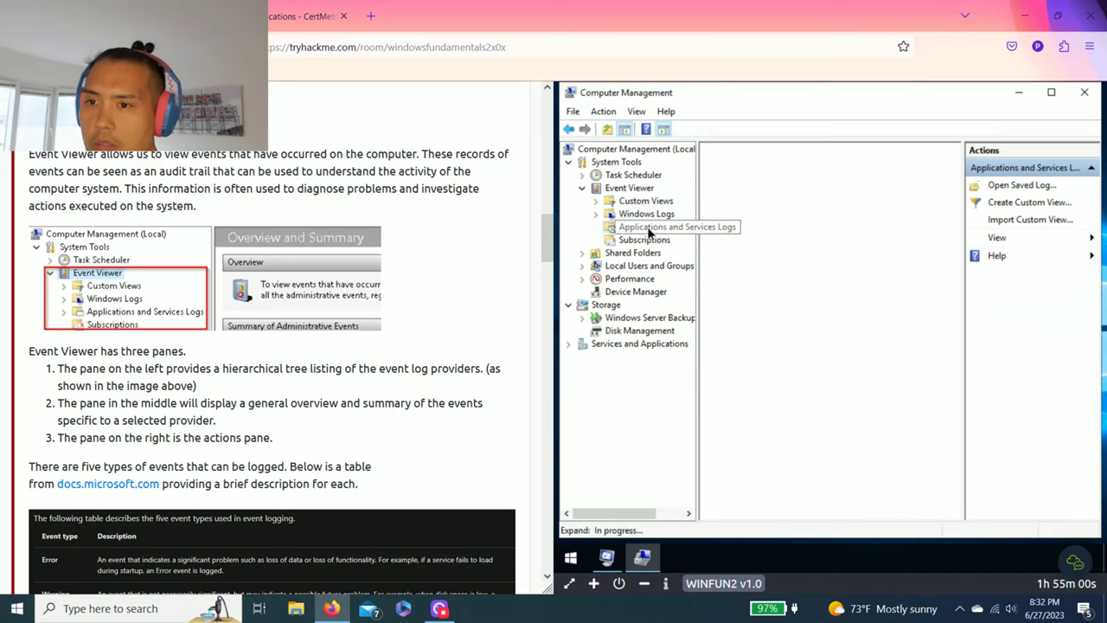
click(647, 240)
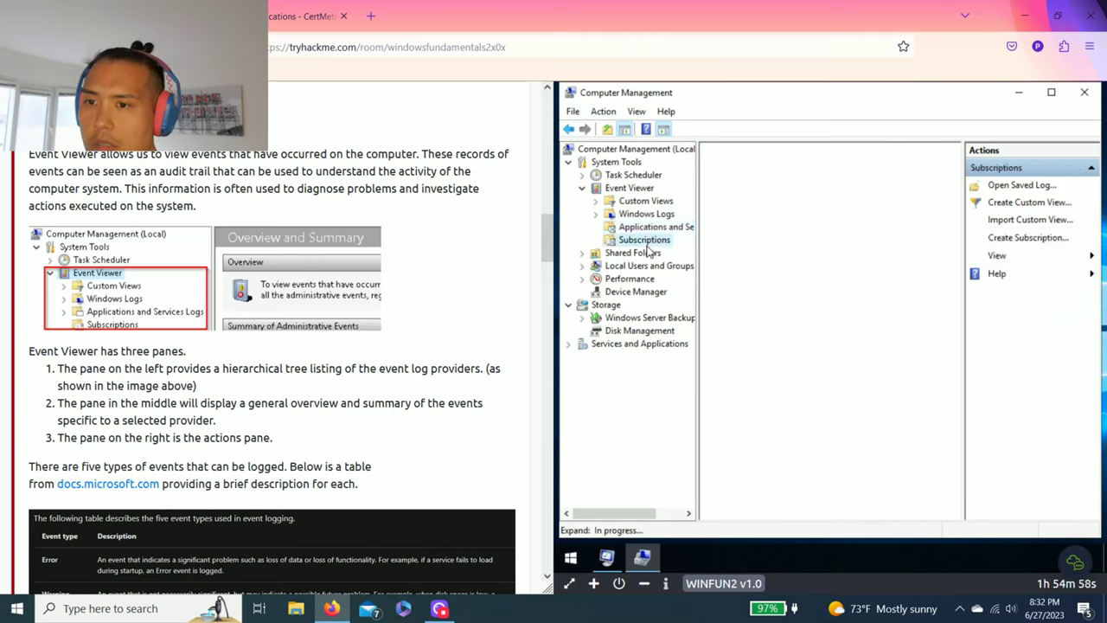
click(649, 228)
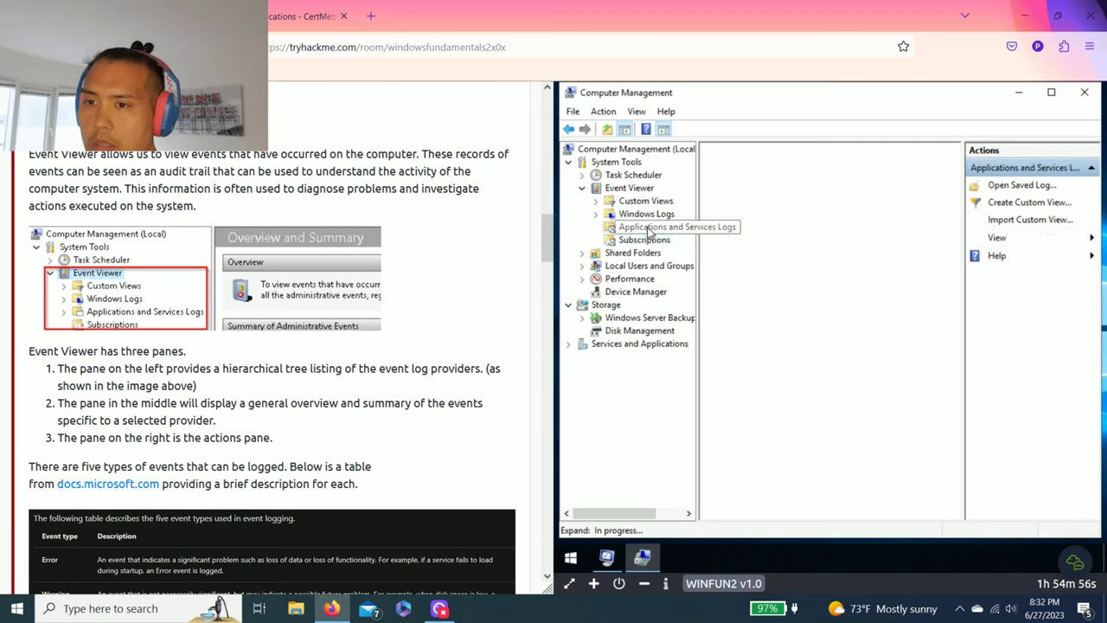
click(638, 215)
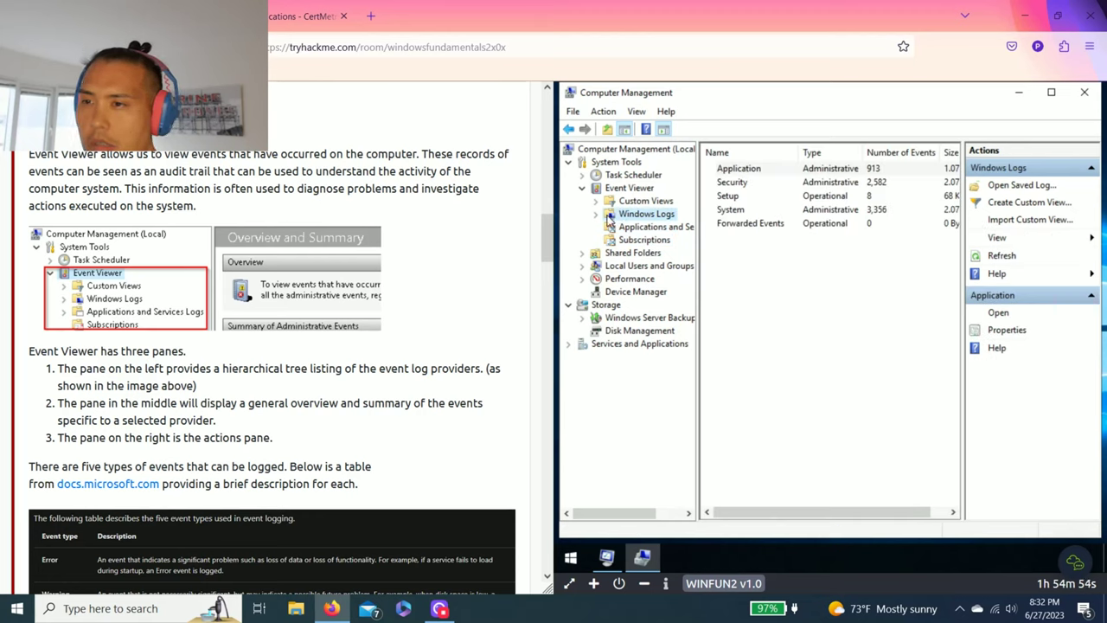
click(596, 216)
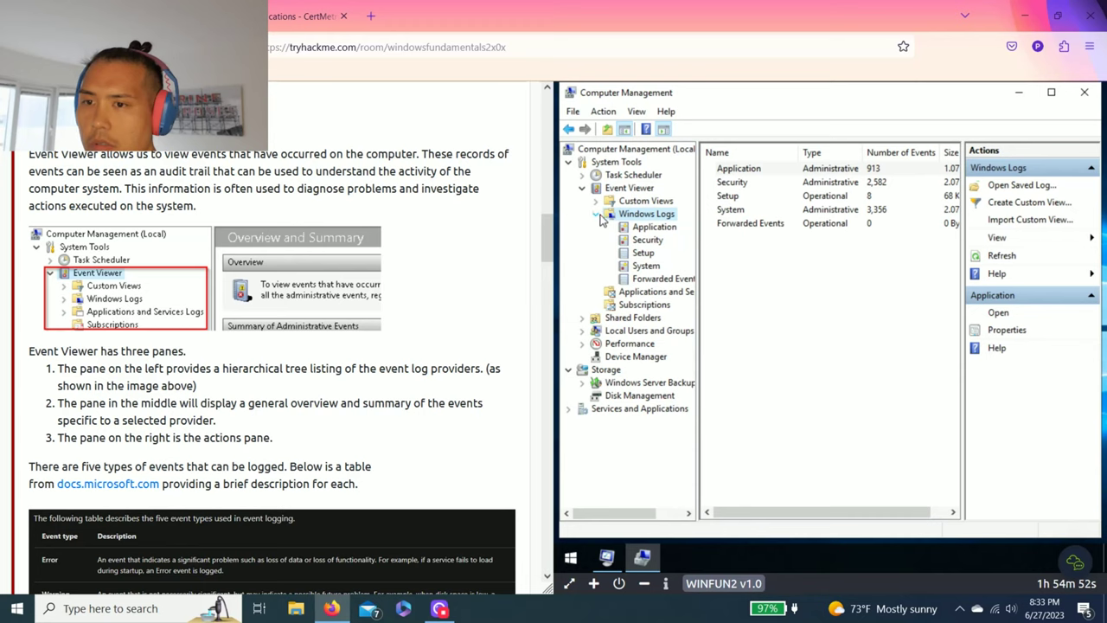
- Examine Server Roles and Administrative Events under Custom Views, along with the Event Viewer overview, for the Google update task
click(596, 202)
click(650, 214)
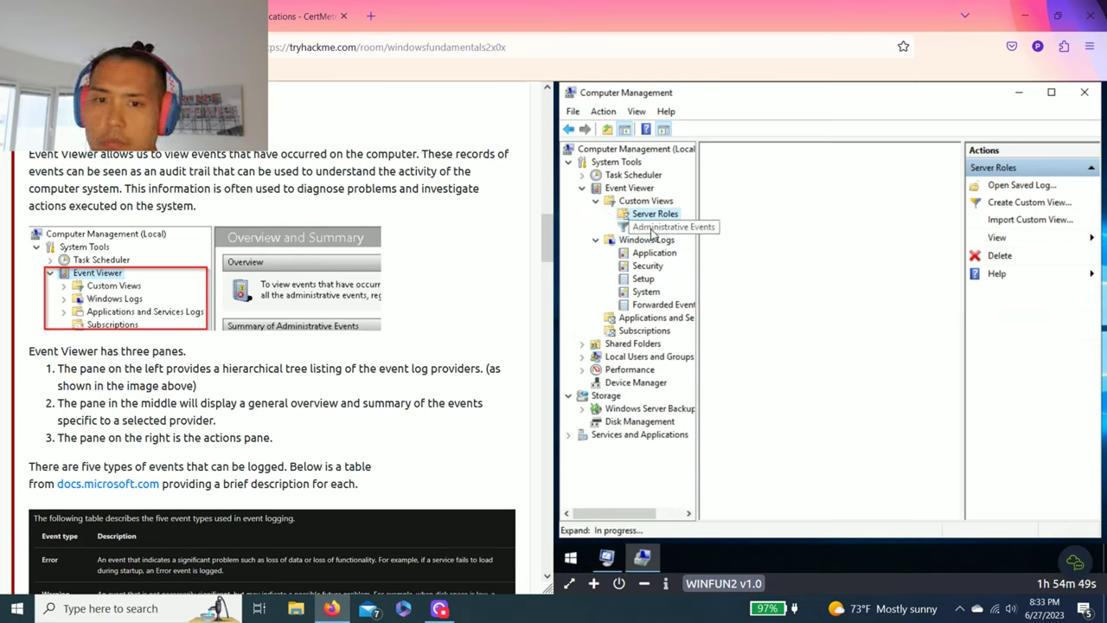
click(652, 228)
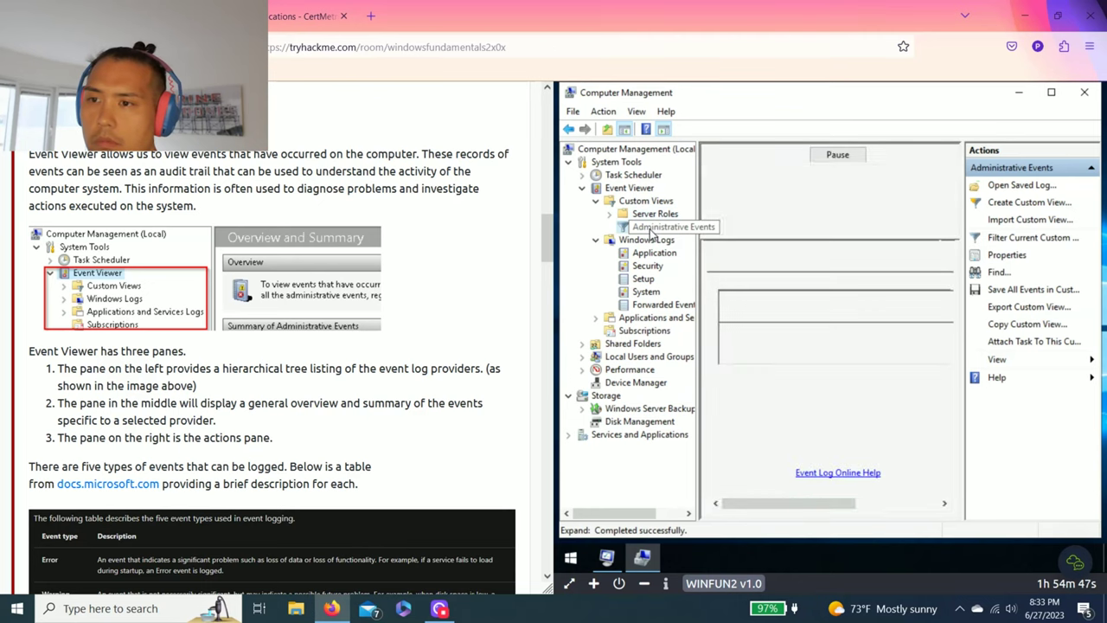
scroll(802, 219, down, 1)
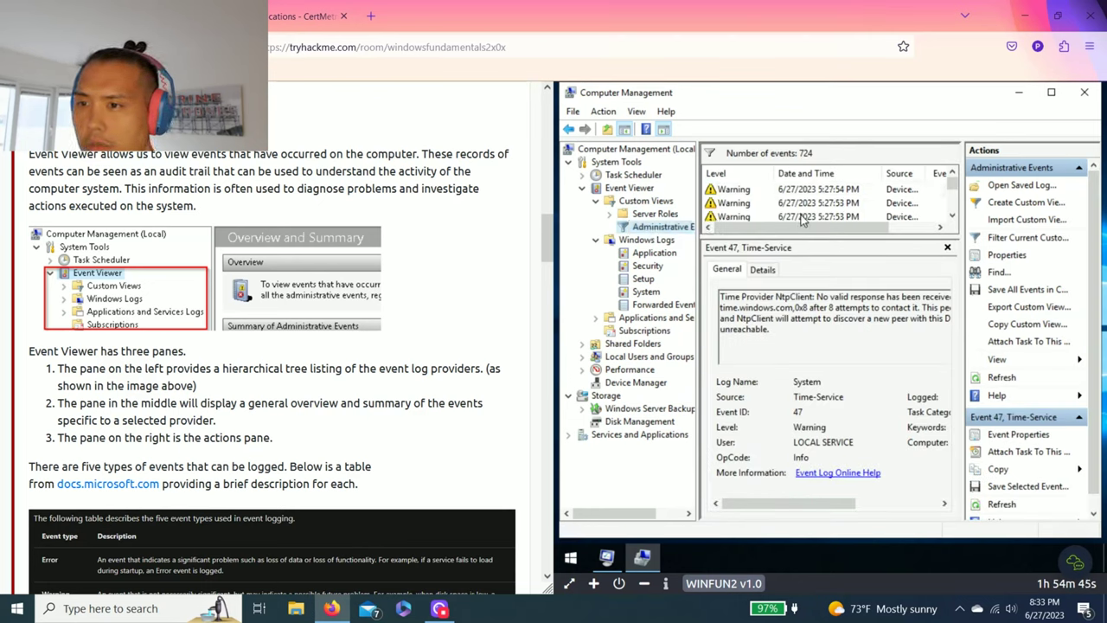
scroll(802, 219, down, 3)
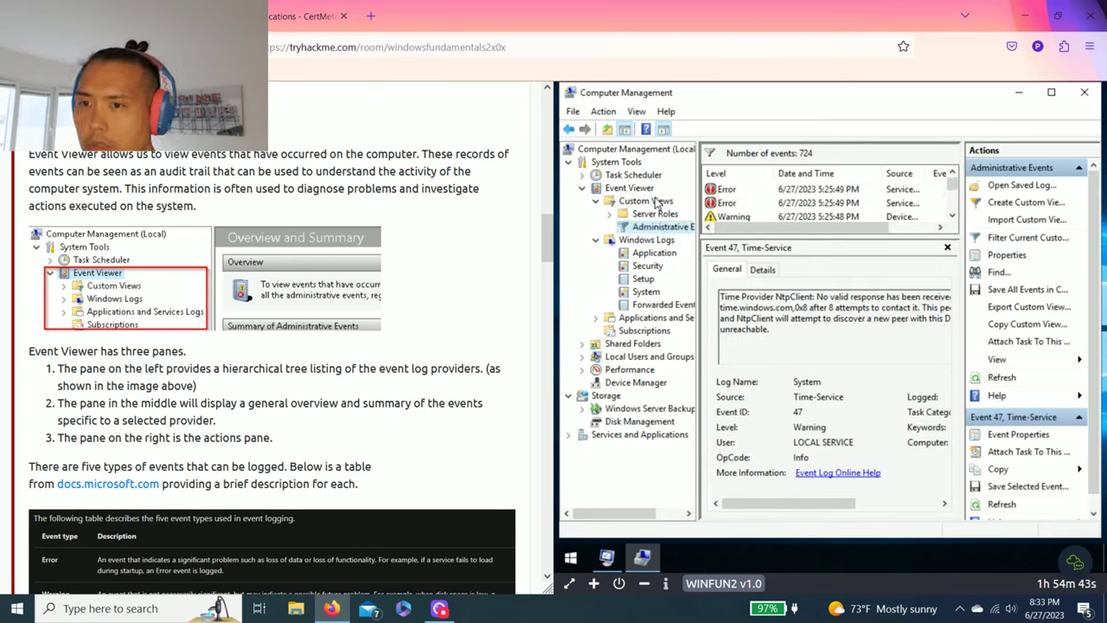
click(654, 203)
click(650, 214)
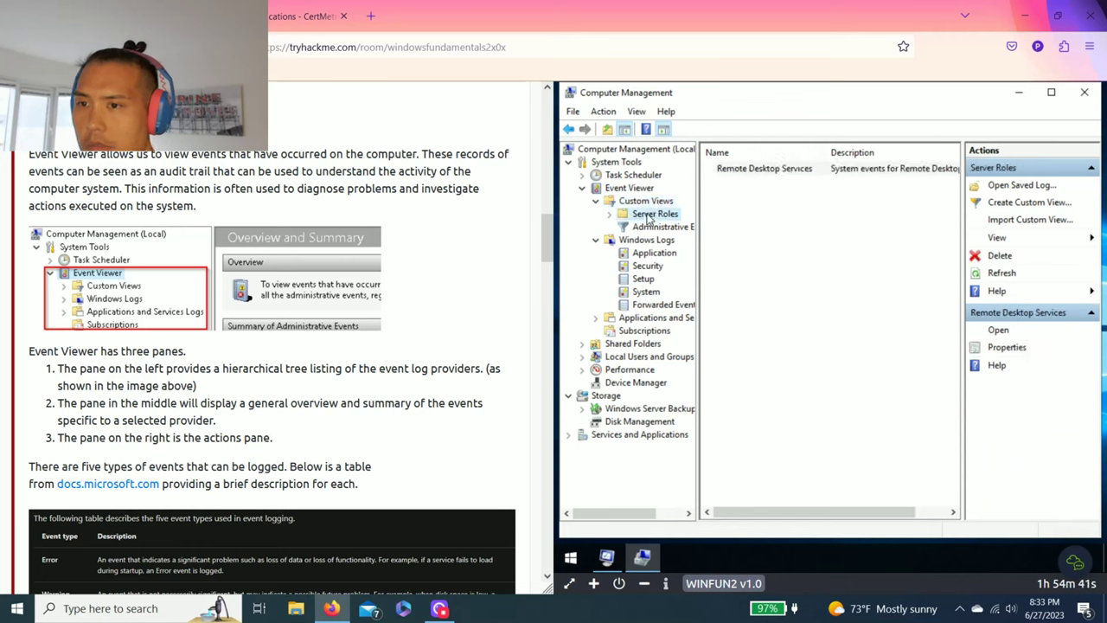
click(629, 188)
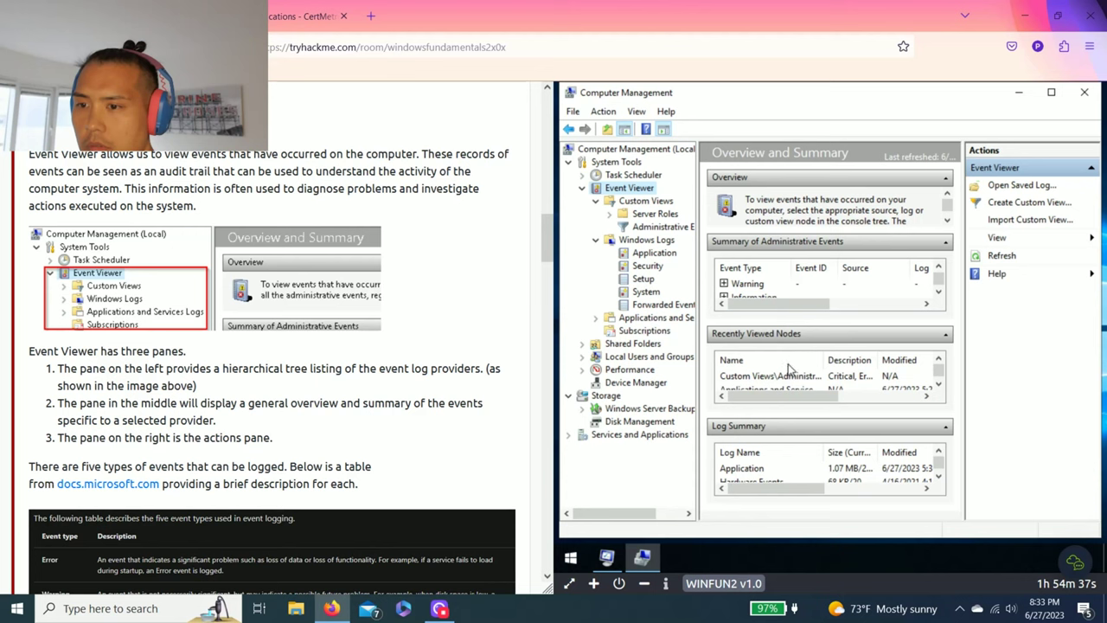
scroll(789, 372, down, 1)
- Skim the remaining Task 4 reading from the event types table down to the task's questions
scroll(364, 345, down, 20)
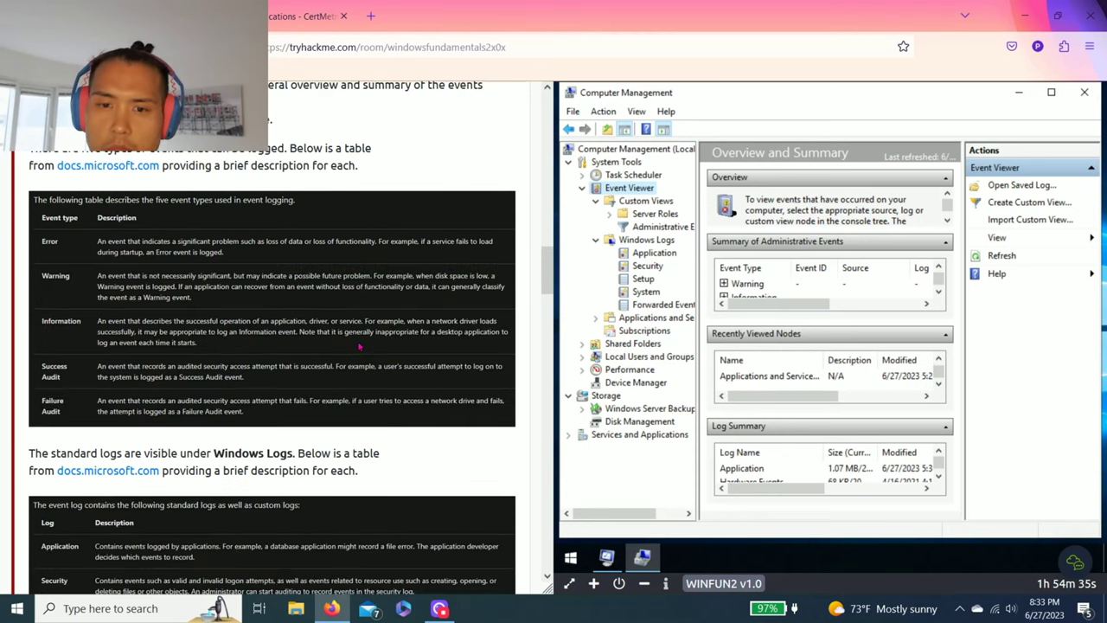
scroll(364, 344, down, 6)
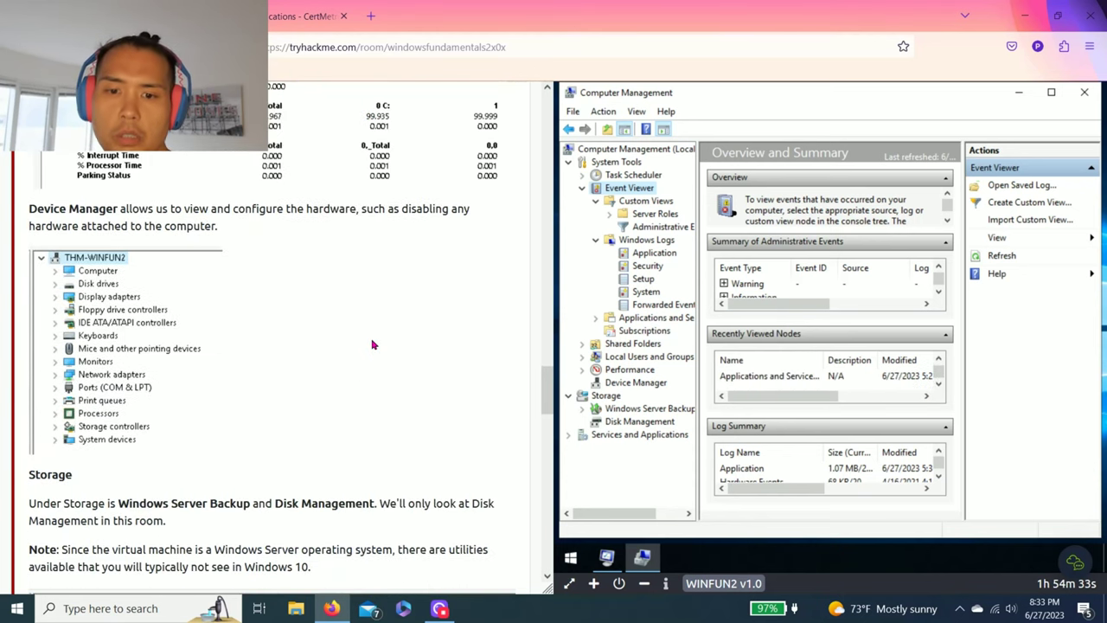
scroll(367, 344, down, 5)
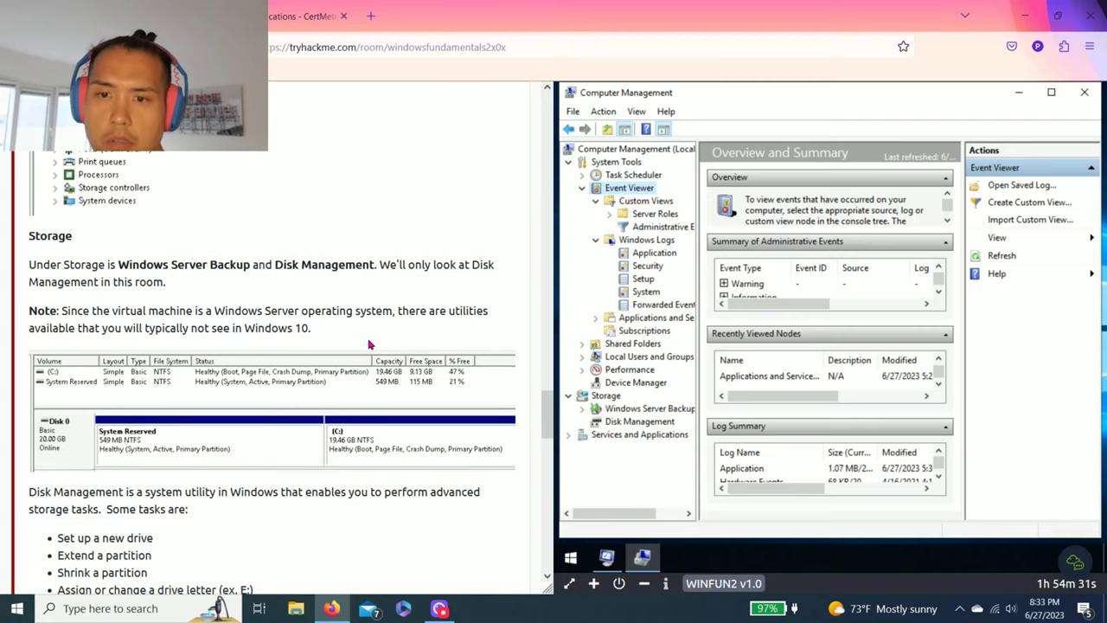
scroll(375, 342, down, 17)
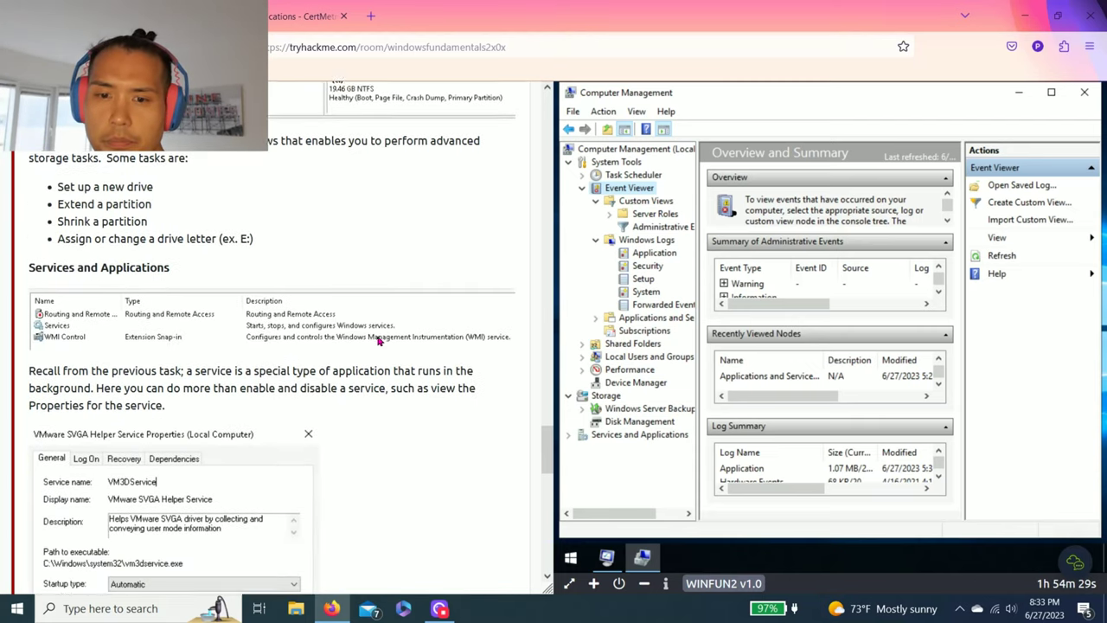
scroll(377, 335, down, 5)
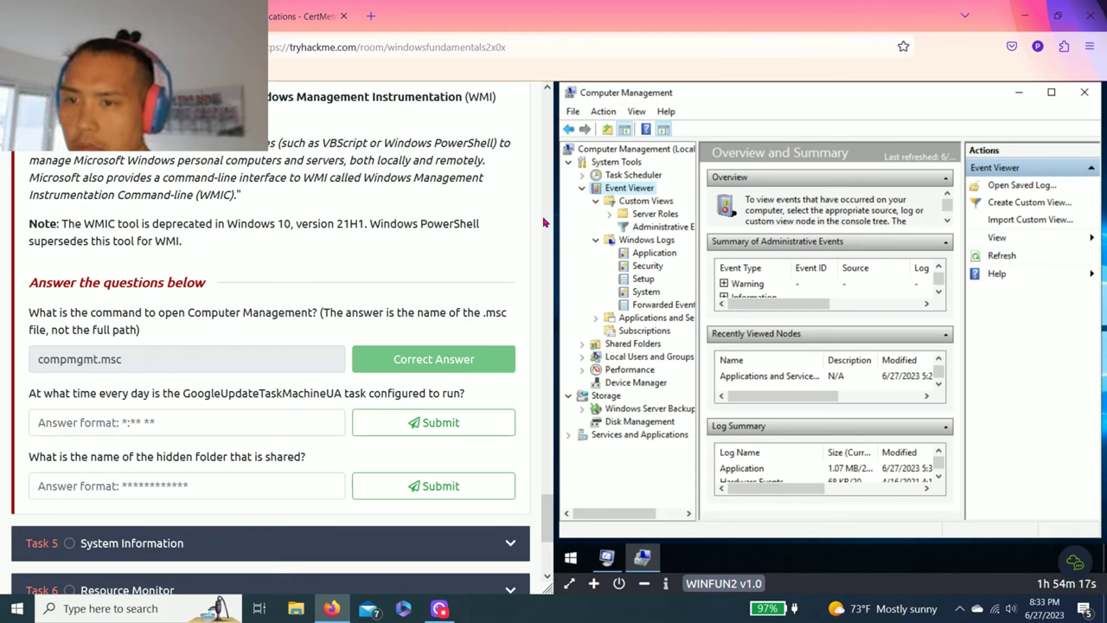
- Open the Task Scheduler Library and select the GoogleUpdateTaskMachineUA task to check its daily trigger
click(637, 175)
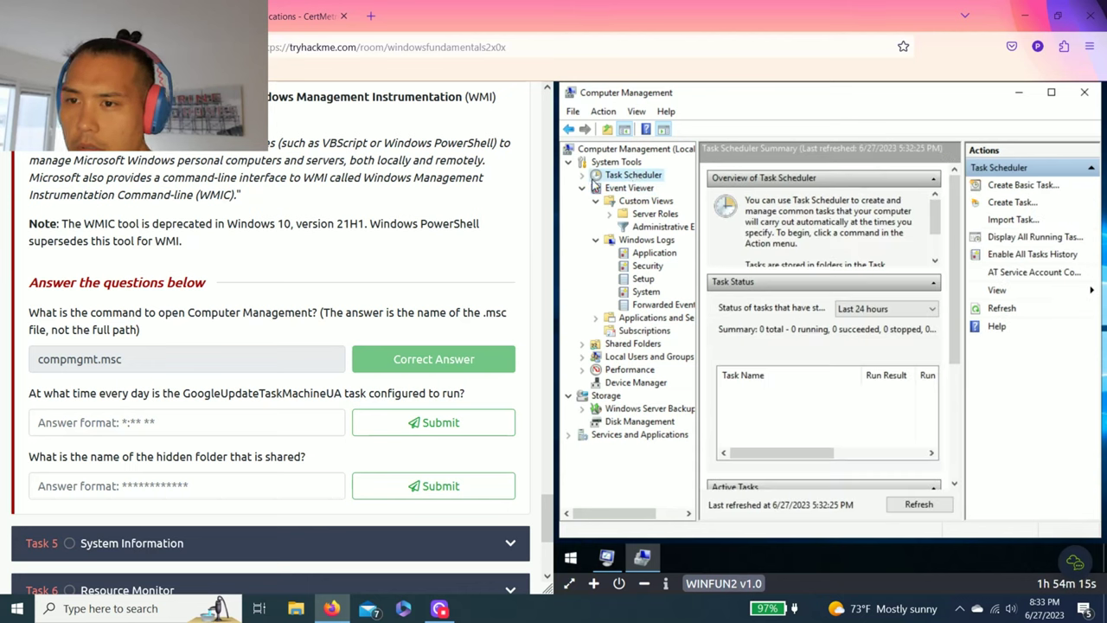
click(582, 175)
click(638, 187)
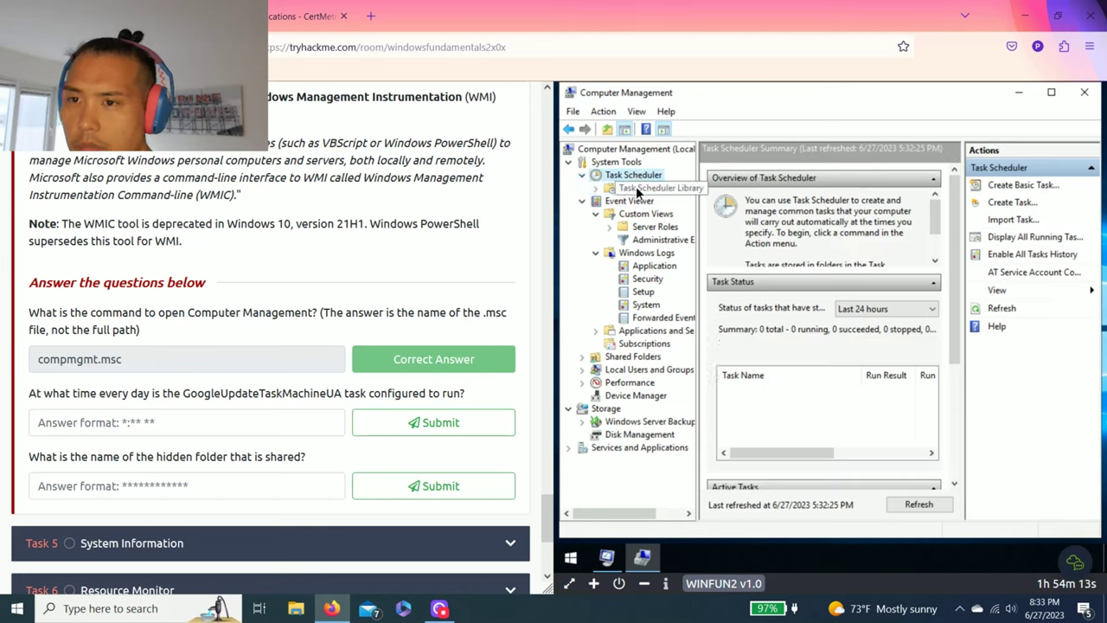
click(762, 200)
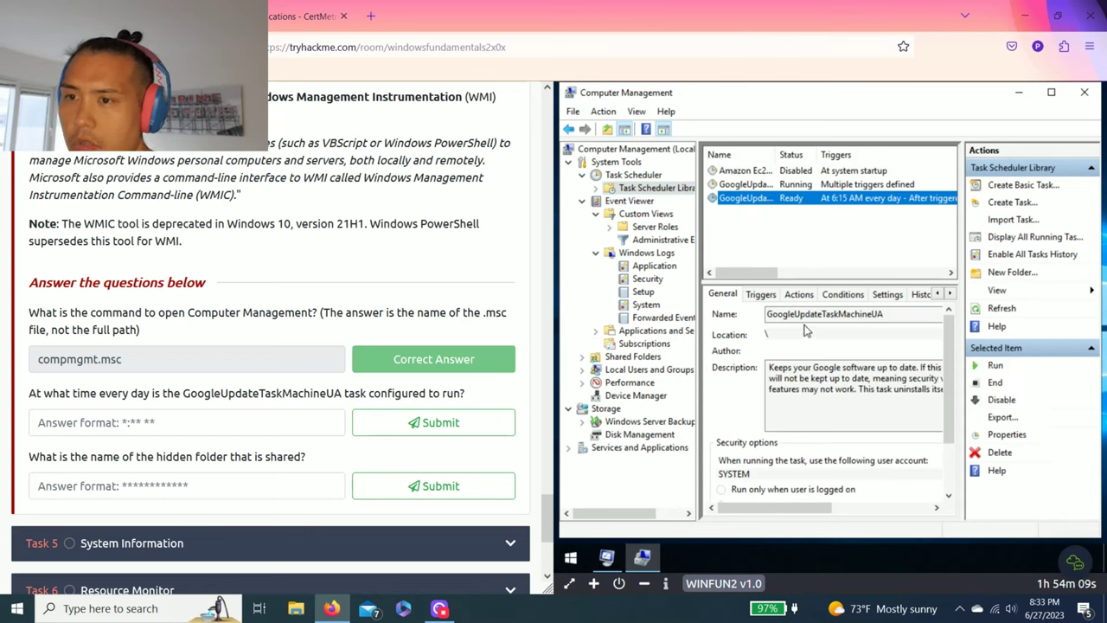
- Submit 6:15 AM as the answer for the GoogleUpdateTaskMachineUA task's daily run time
click(203, 413)
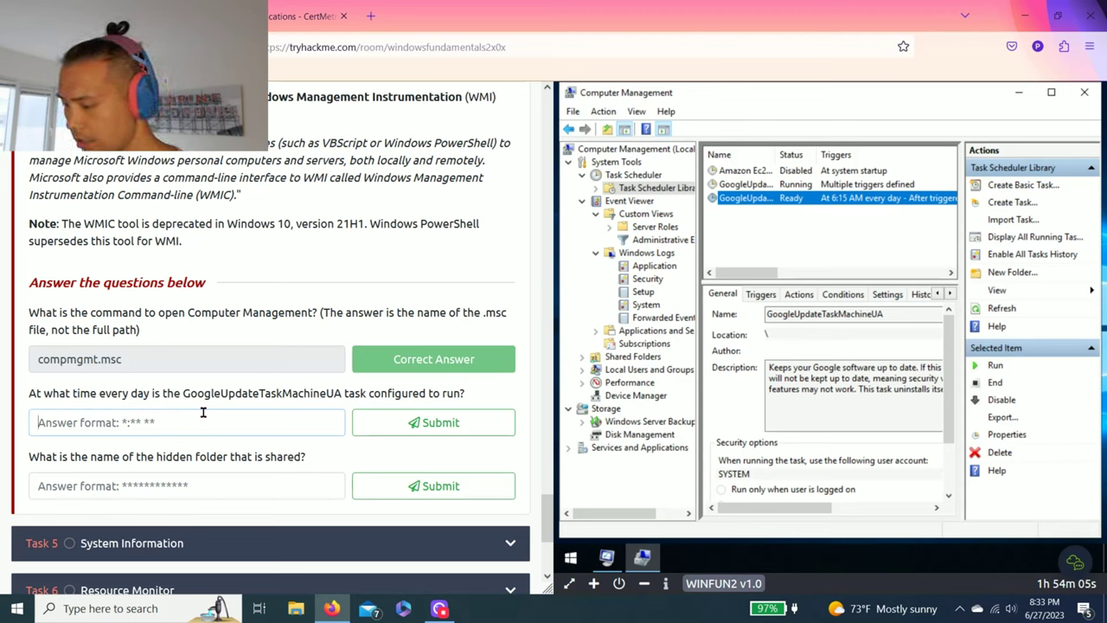
text(6:15)
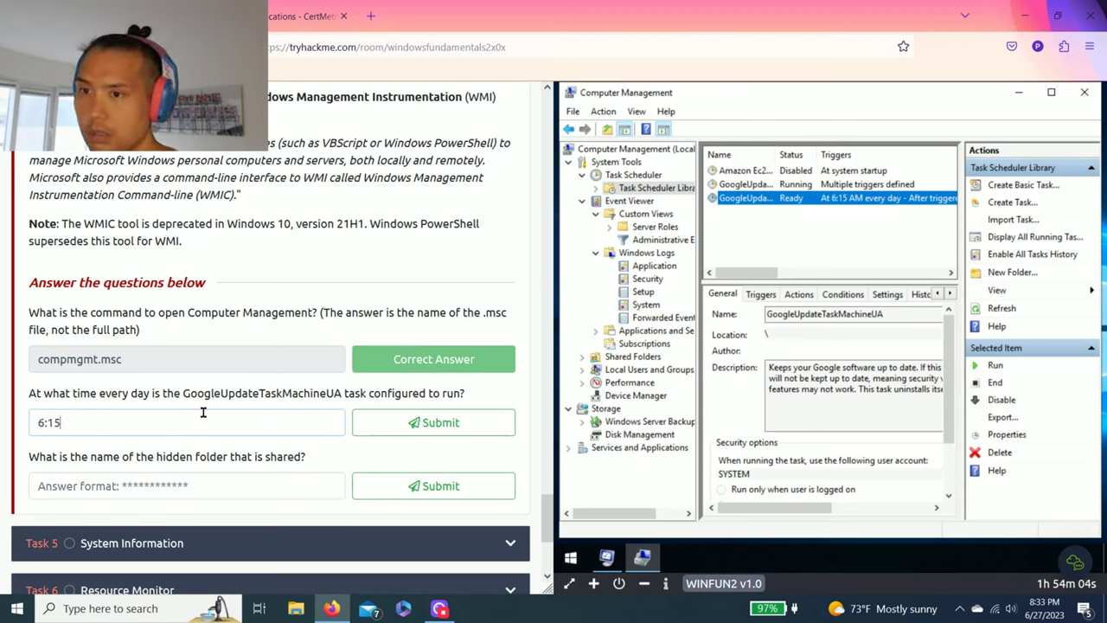
text( AM)
key(Return)
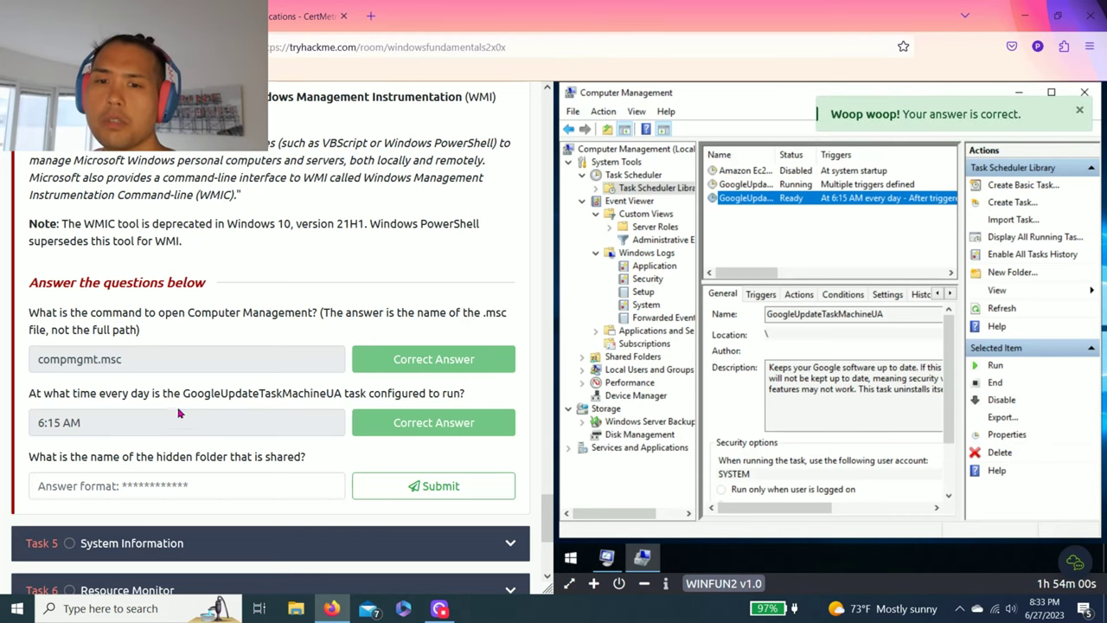
- Read the hidden shared folder question and open the properties of the sh4r3dF0Ld3r share under System Tools > Shared Folders > Shares
drag(66, 455, 253, 455)
click(250, 455)
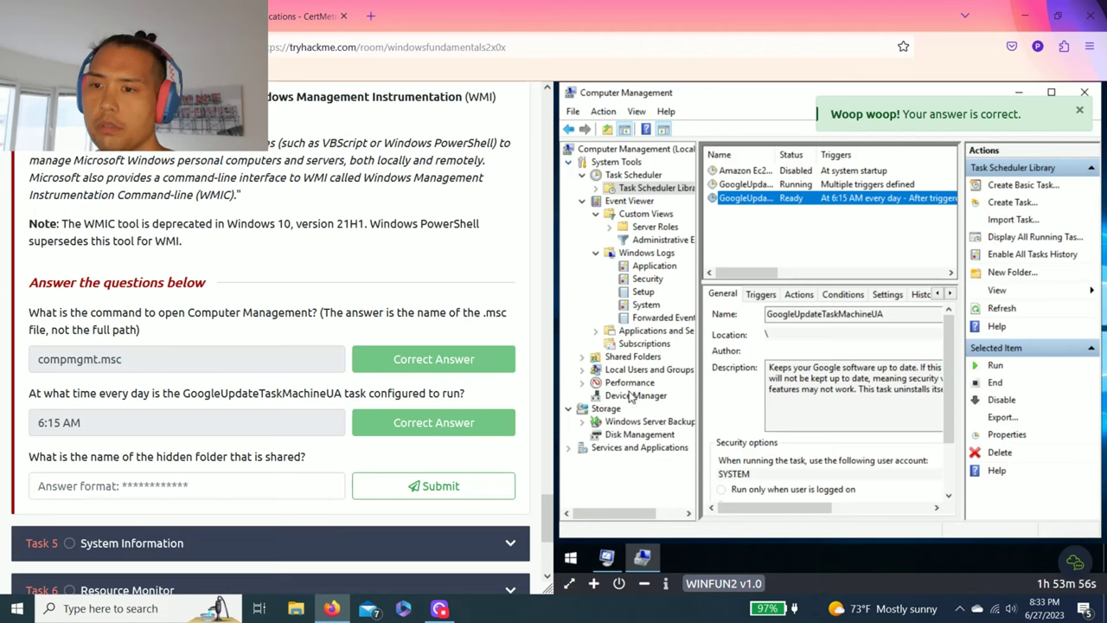
double_click(582, 160)
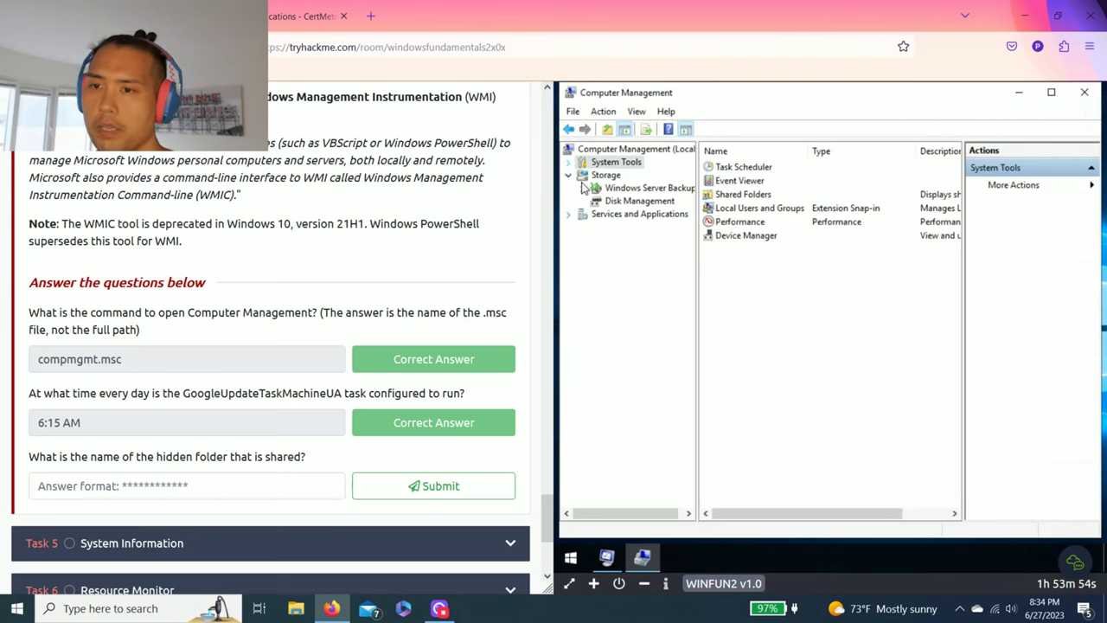
click(569, 163)
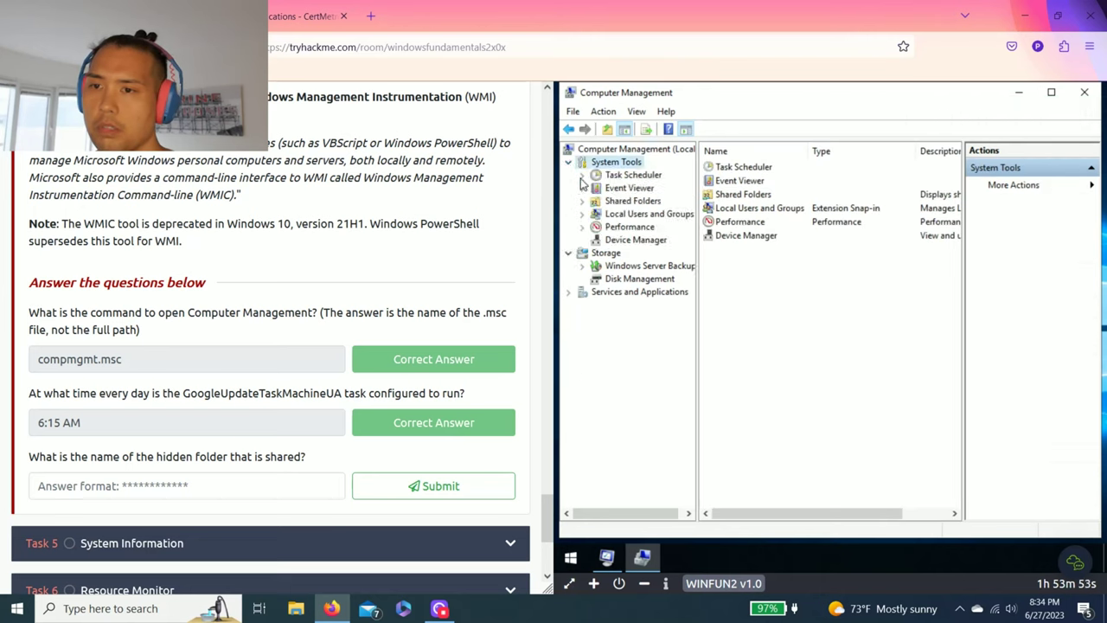
click(647, 202)
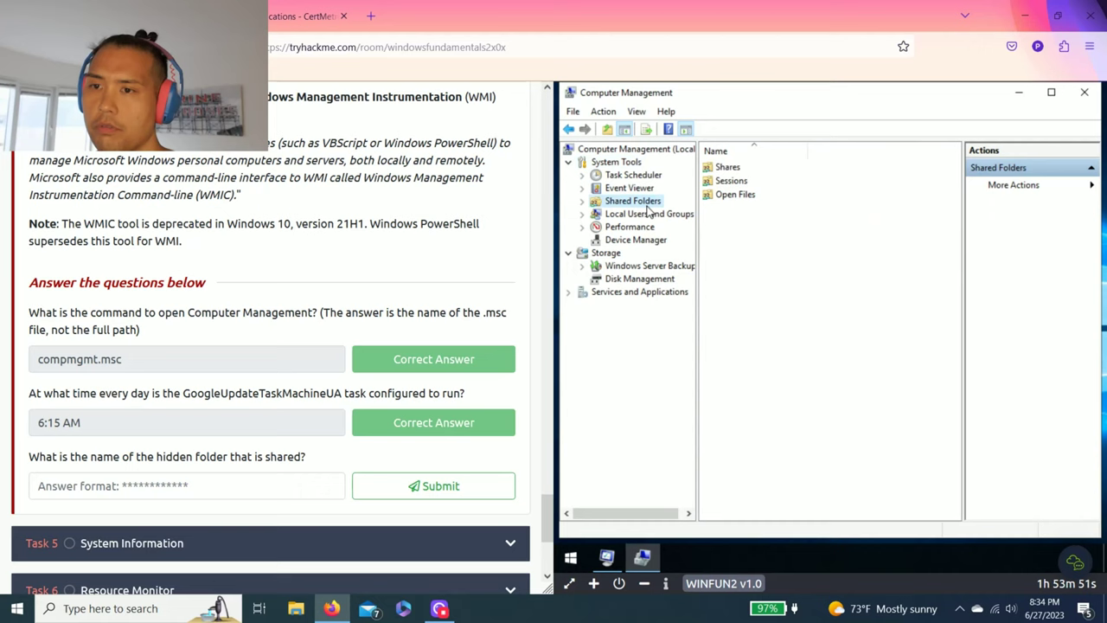
double_click(726, 167)
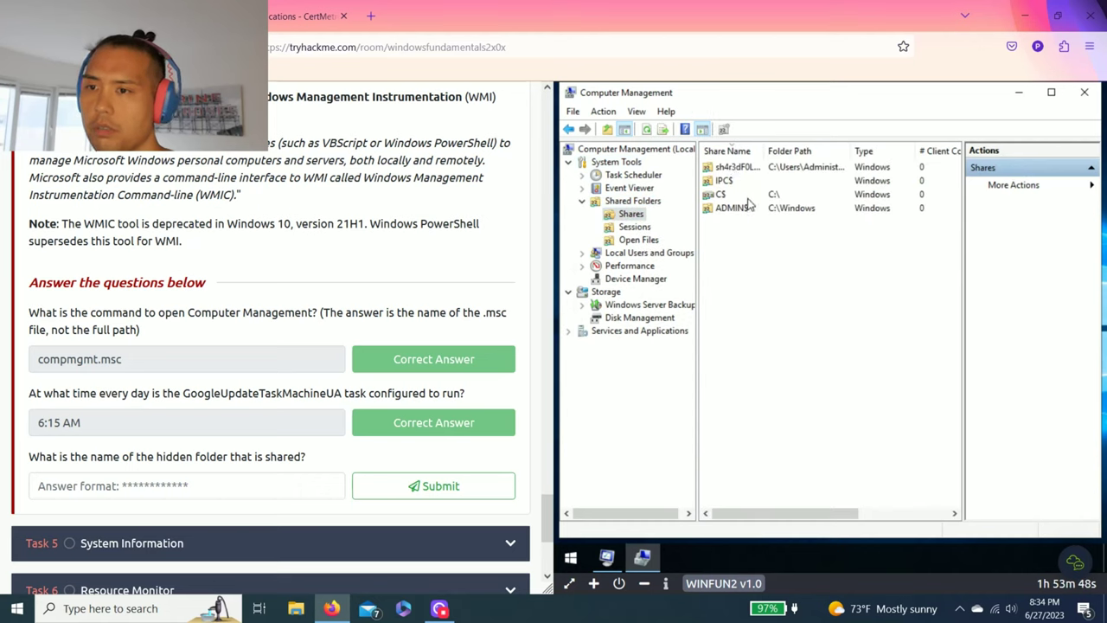
click(741, 167)
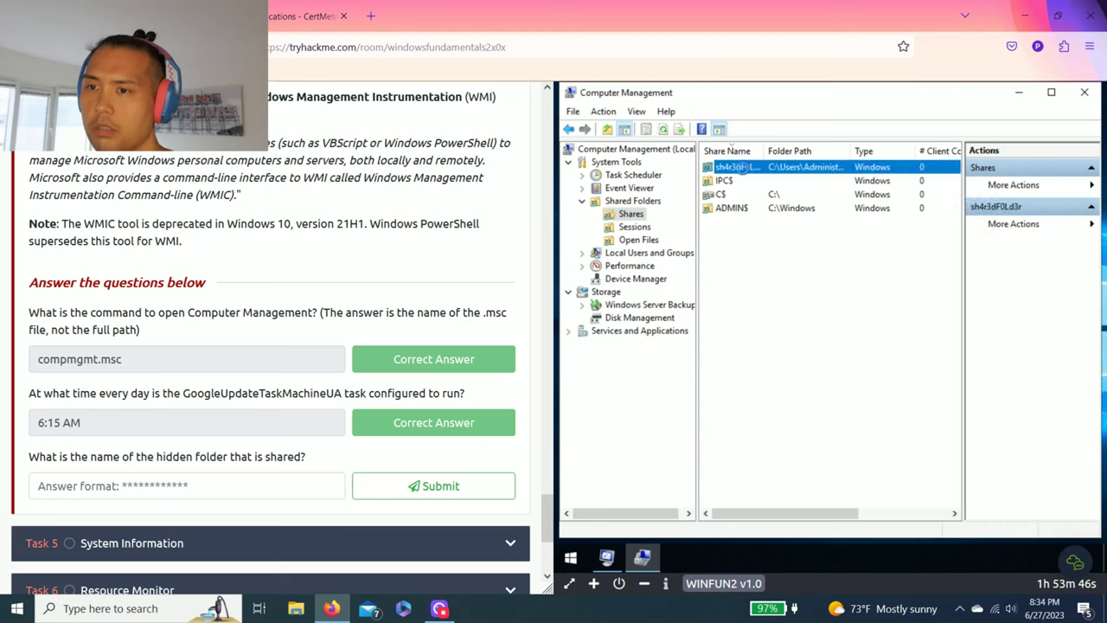
double_click(742, 167)
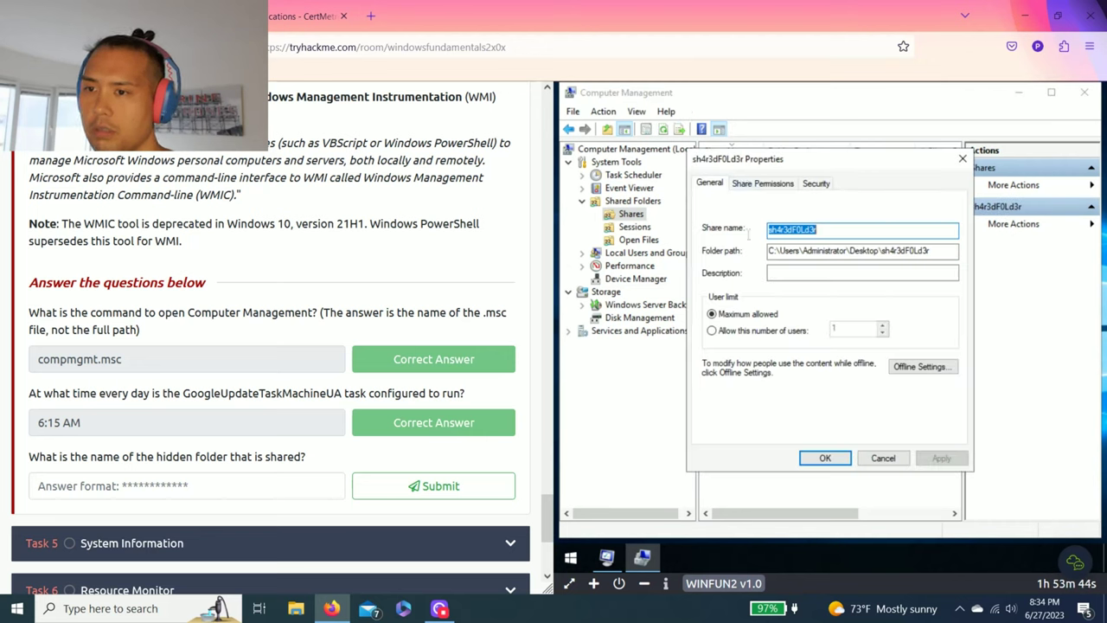
- Submit sh4r3dF0Ld3r as the hidden shared folder's name and close the share's properties
click(157, 481)
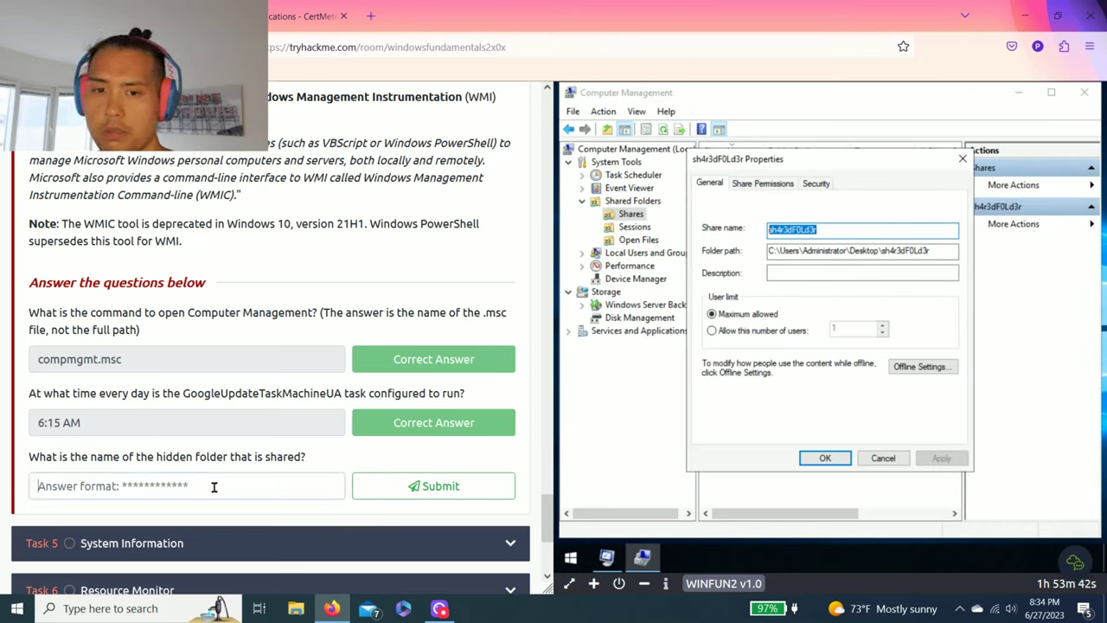
text(sh4r3dF0Ld3r)
click(413, 491)
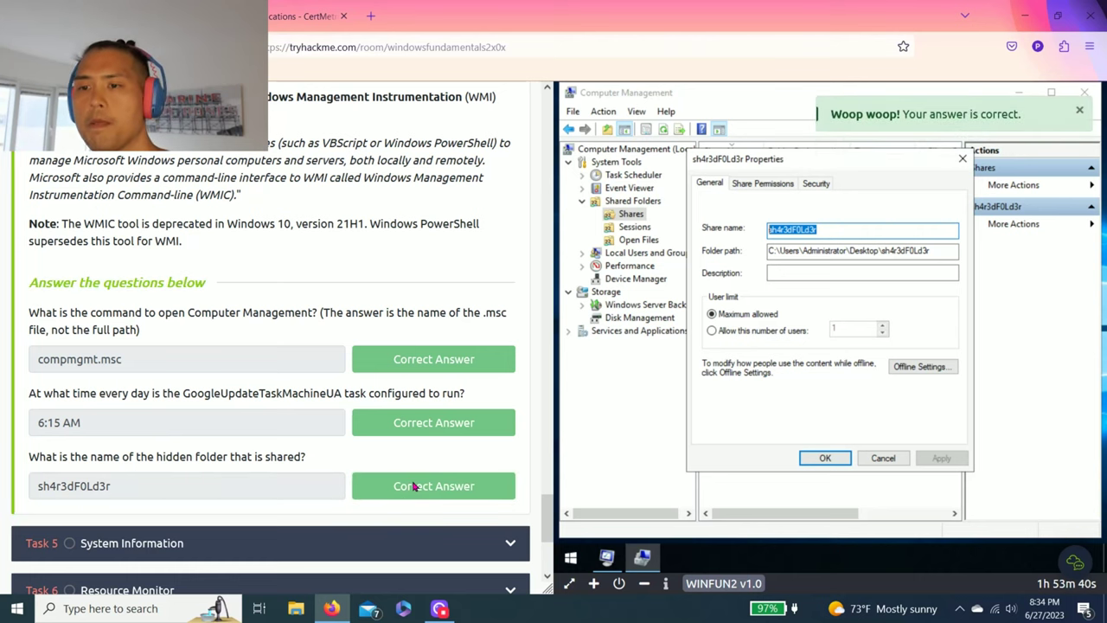
click(824, 458)
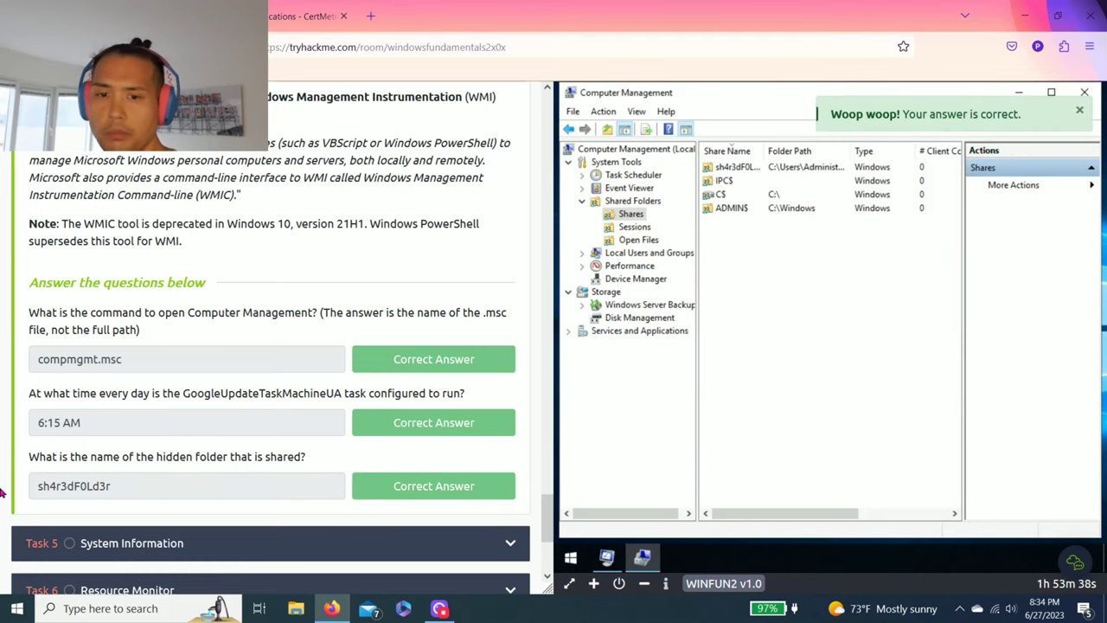
- Expand Task 5 System Information, close Computer Management, and read the question about the command that opens System Information
scroll(15, 488, down, 2)
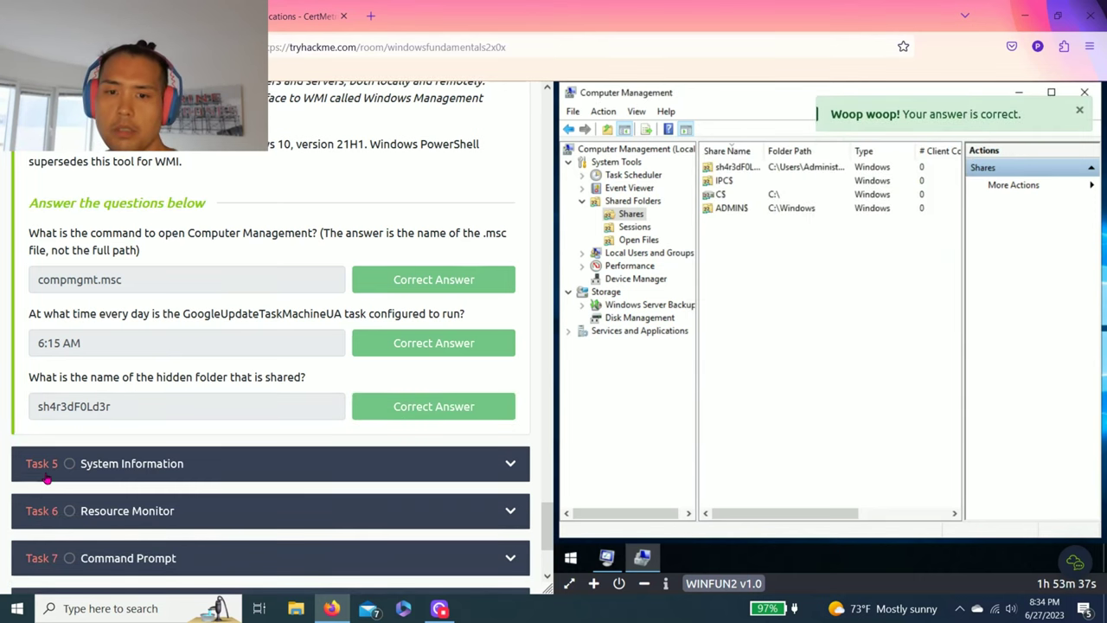
click(173, 465)
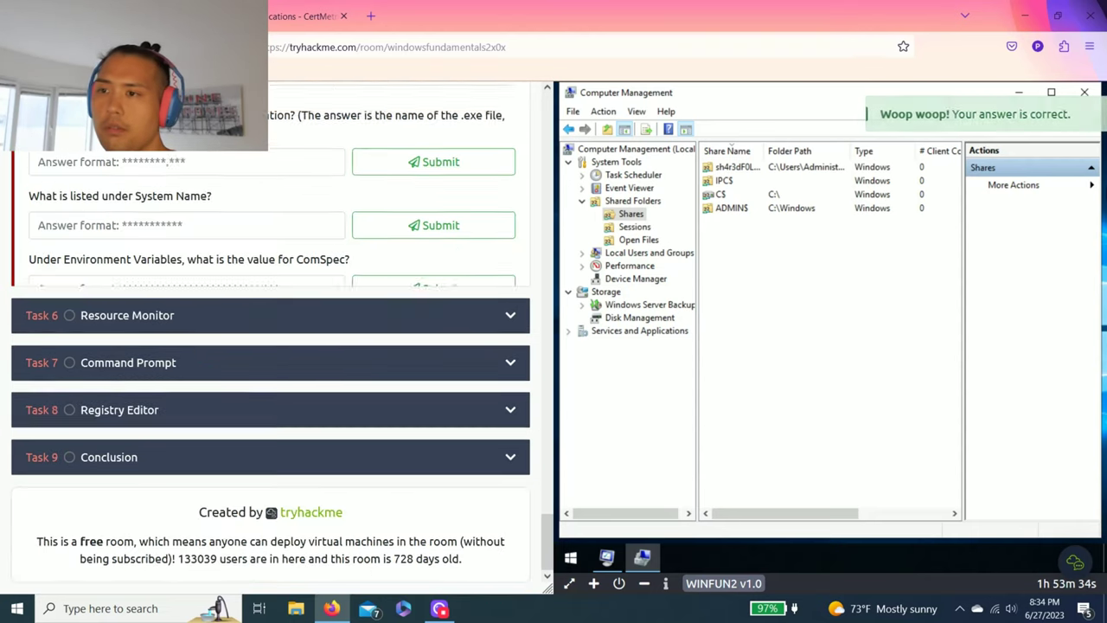
click(1085, 94)
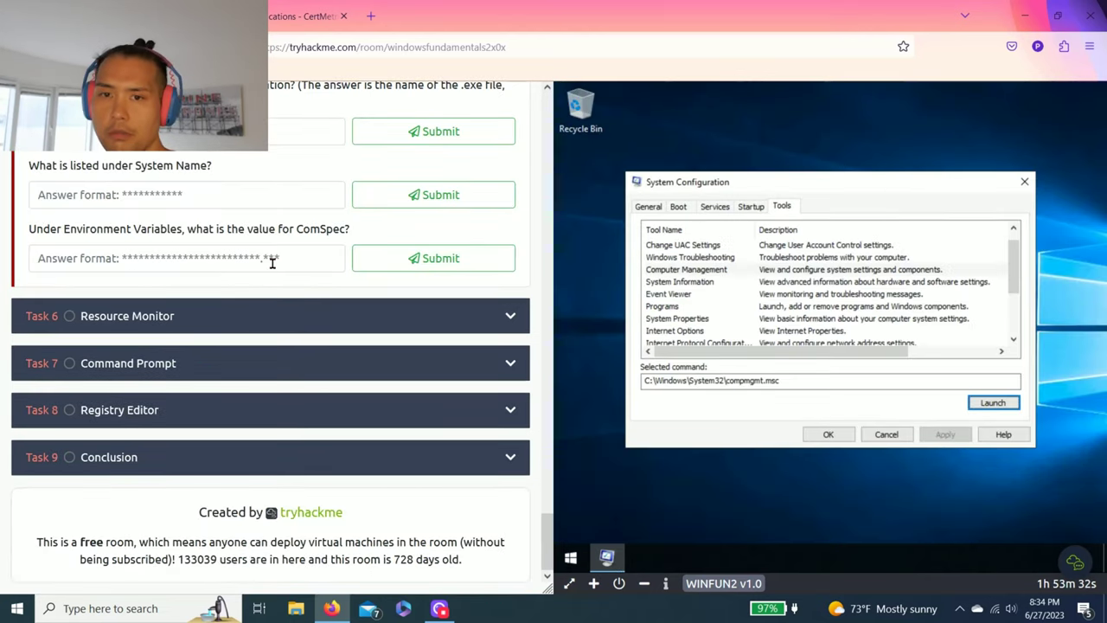
scroll(230, 265, up, 3)
scroll(219, 327, up, 2)
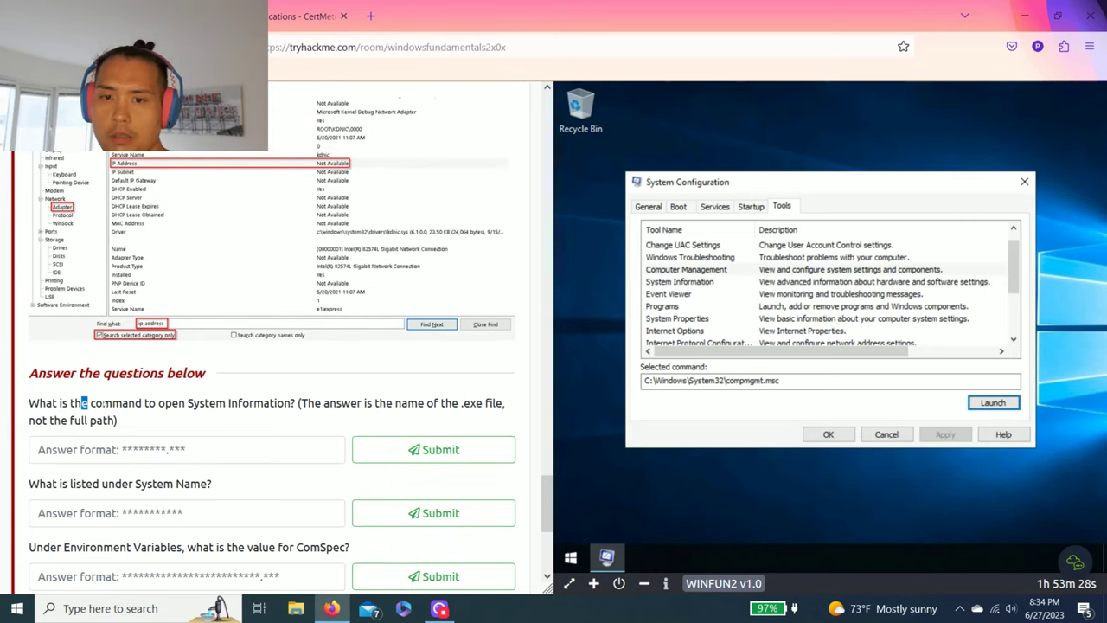
drag(84, 403, 163, 403)
click(180, 406)
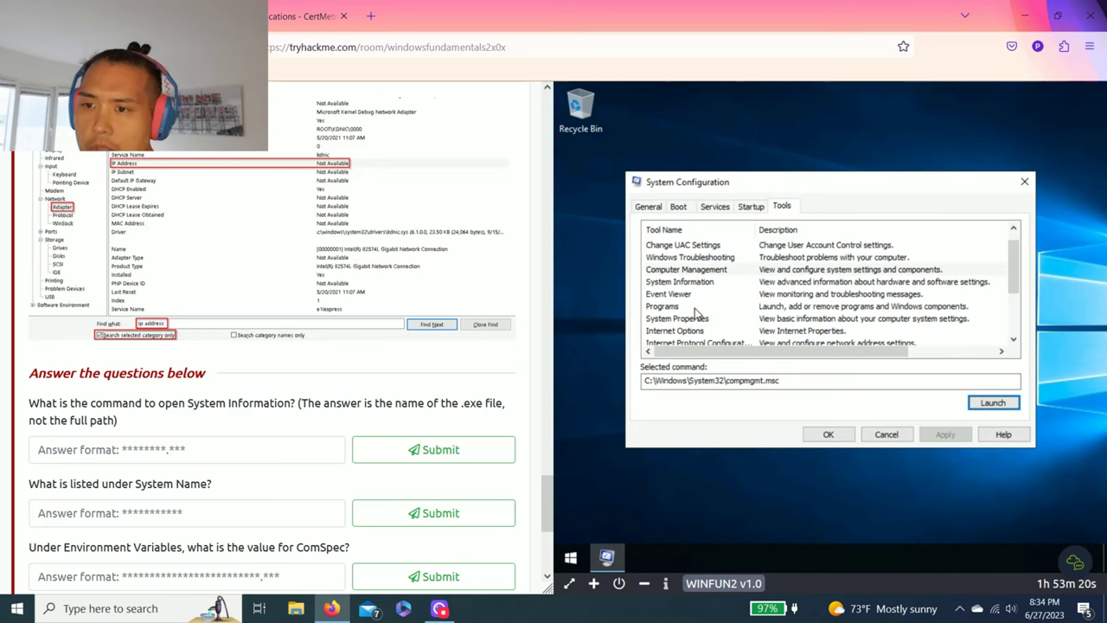
- Copy msinfo32.exe from the System Information tool's command in System Configuration and submit it as the first Task 5 answer
click(699, 284)
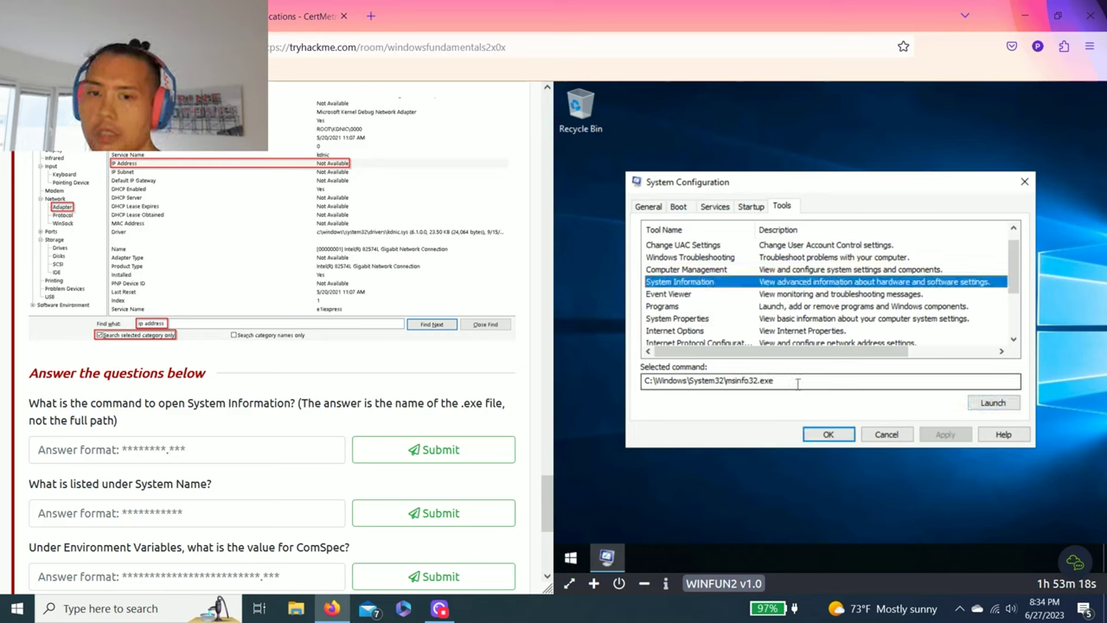
drag(777, 381, 728, 381)
key(ctrl+c)
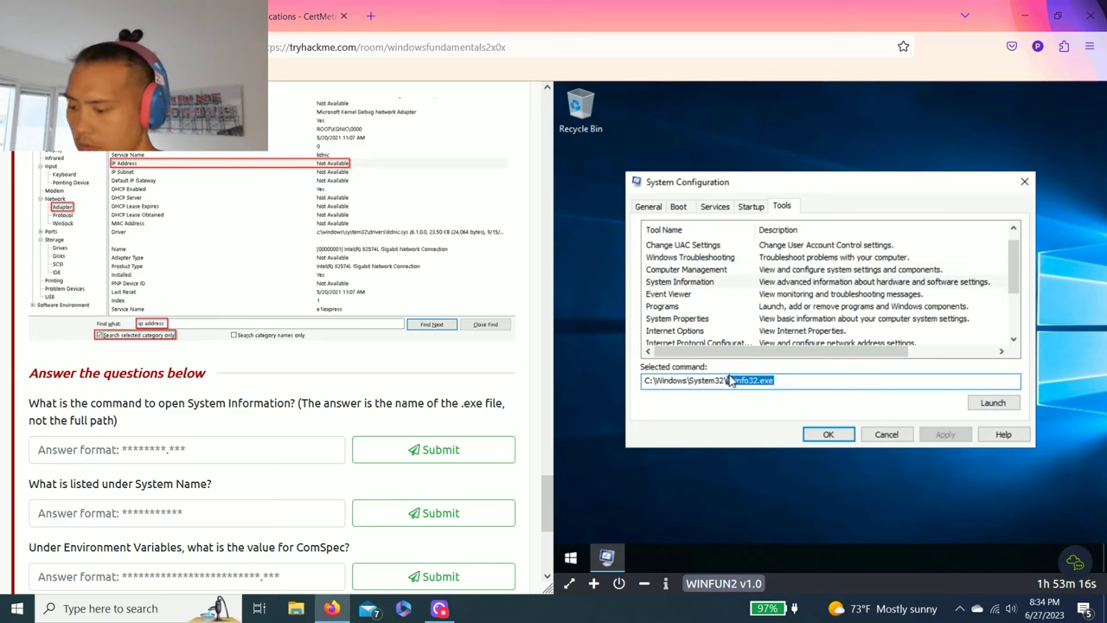
click(246, 451)
key(ctrl+v)
click(433, 449)
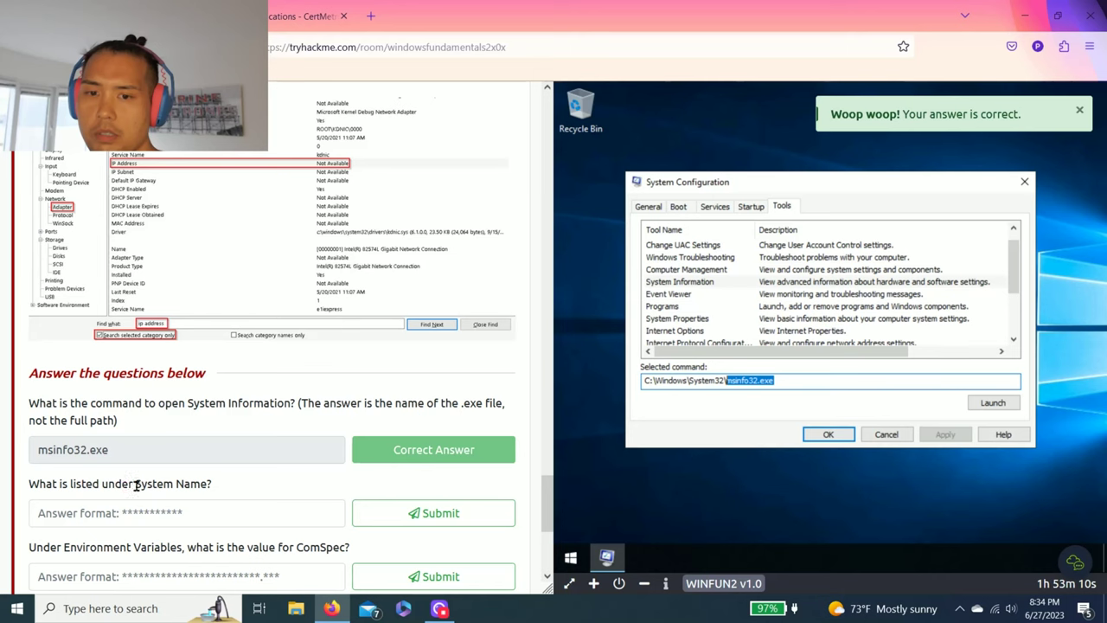
- Launch System Information, copy the System Name entry, and submit only THM-WINFUN2 as the System Name answer
click(994, 403)
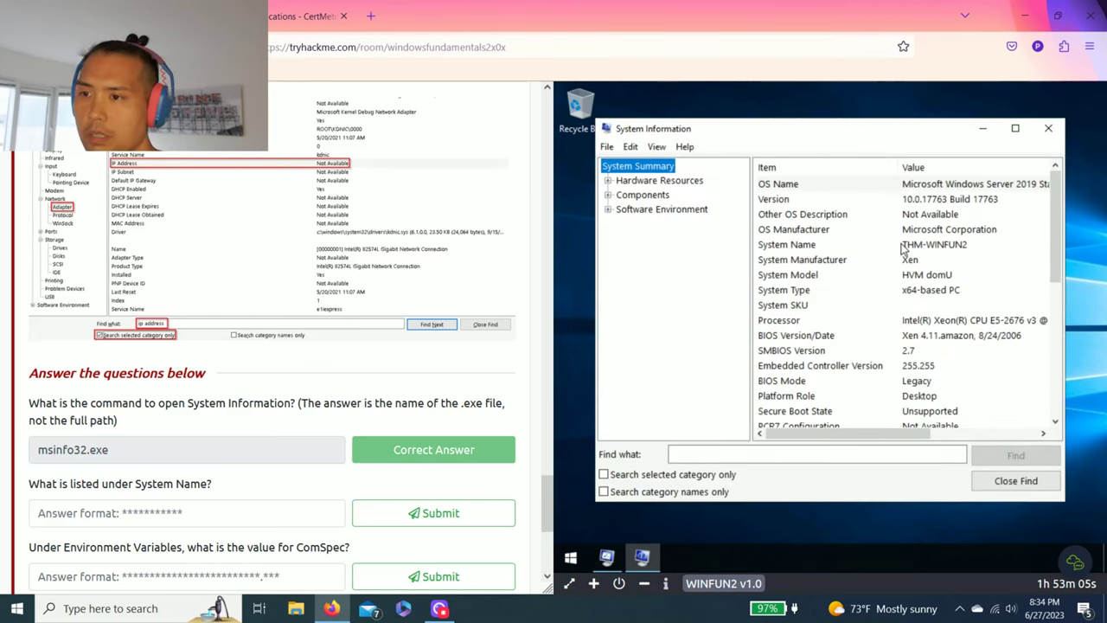
click(974, 249)
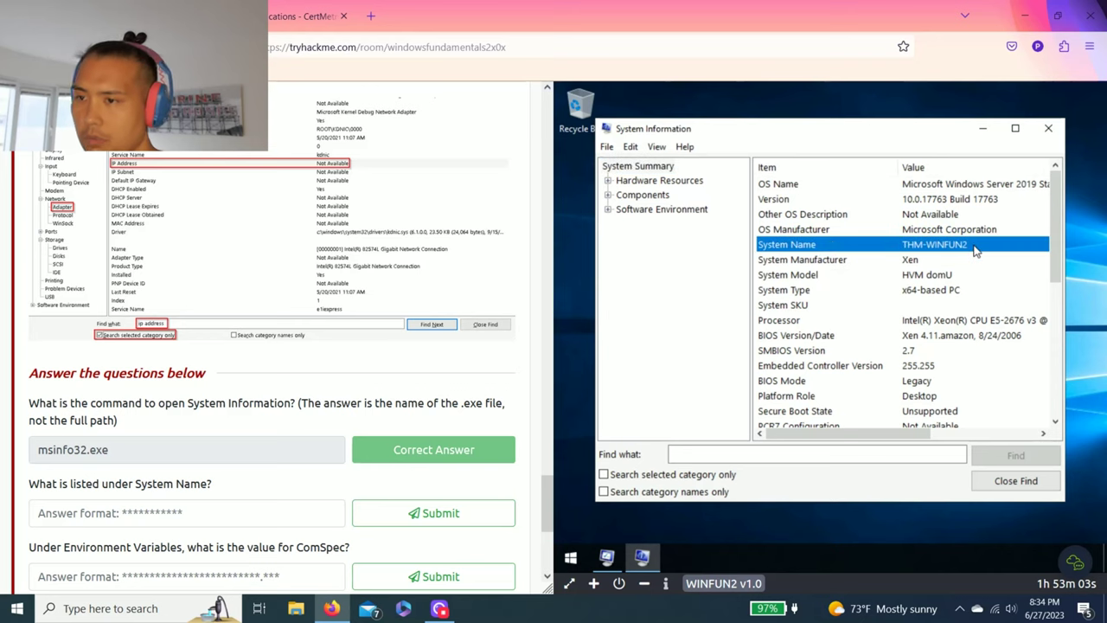
click(235, 512)
text(System Name	THM-WINFUN2)
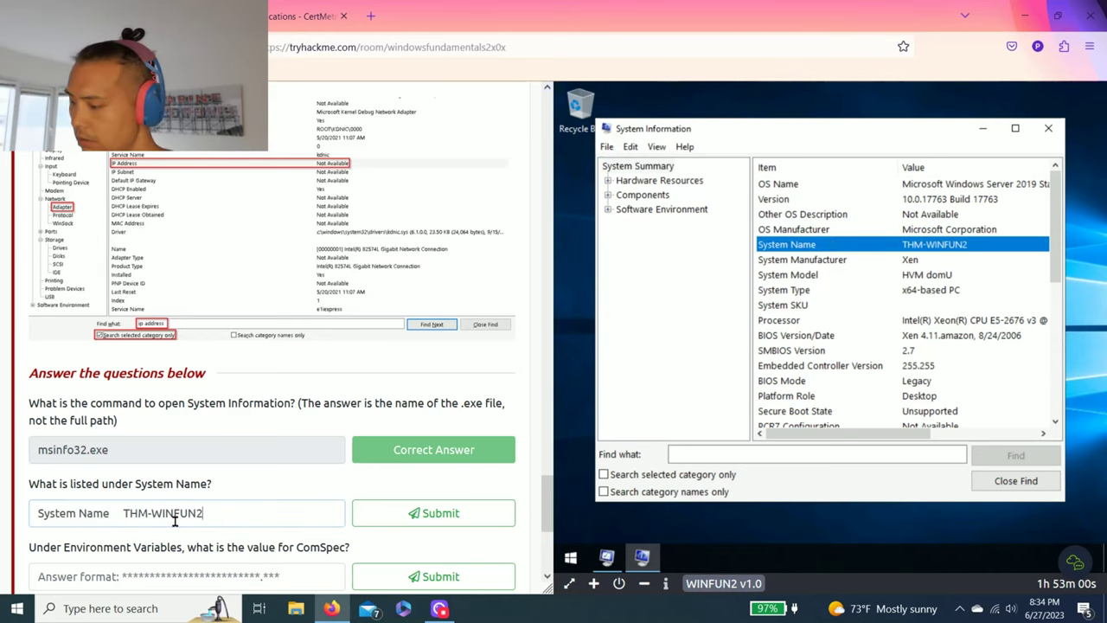
drag(123, 513, 34, 513)
key(BackSpace)
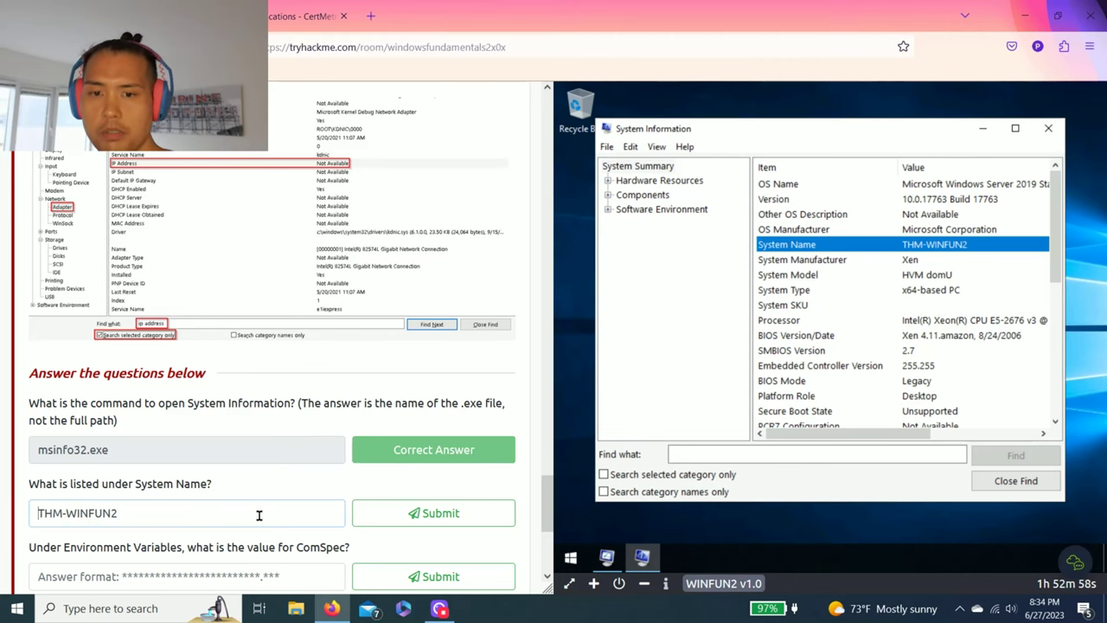
click(390, 519)
- Read the ComSpec question and select the ComSpec variable under Software Environment > Environment Variables in System Information
scroll(280, 432, down, 2)
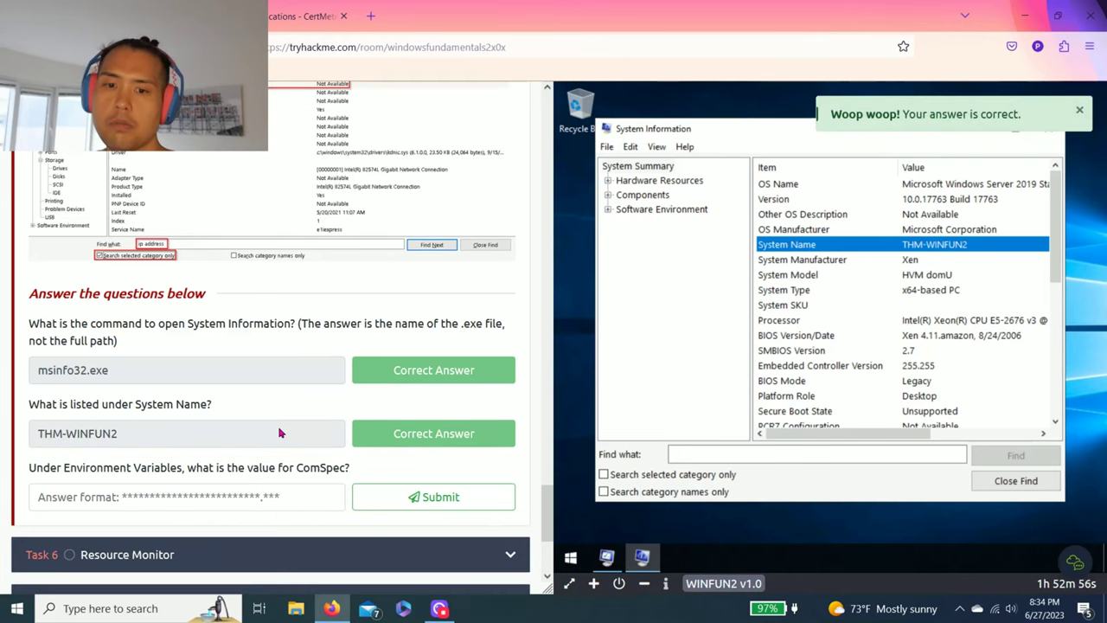
scroll(279, 432, up, 2)
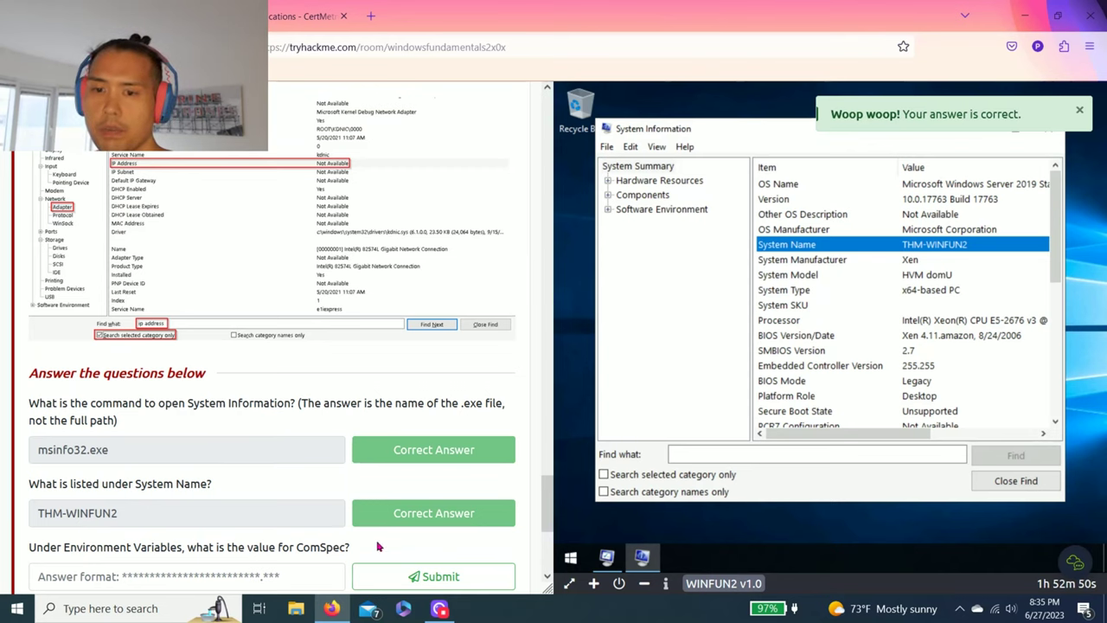
scroll(811, 297, down, 2)
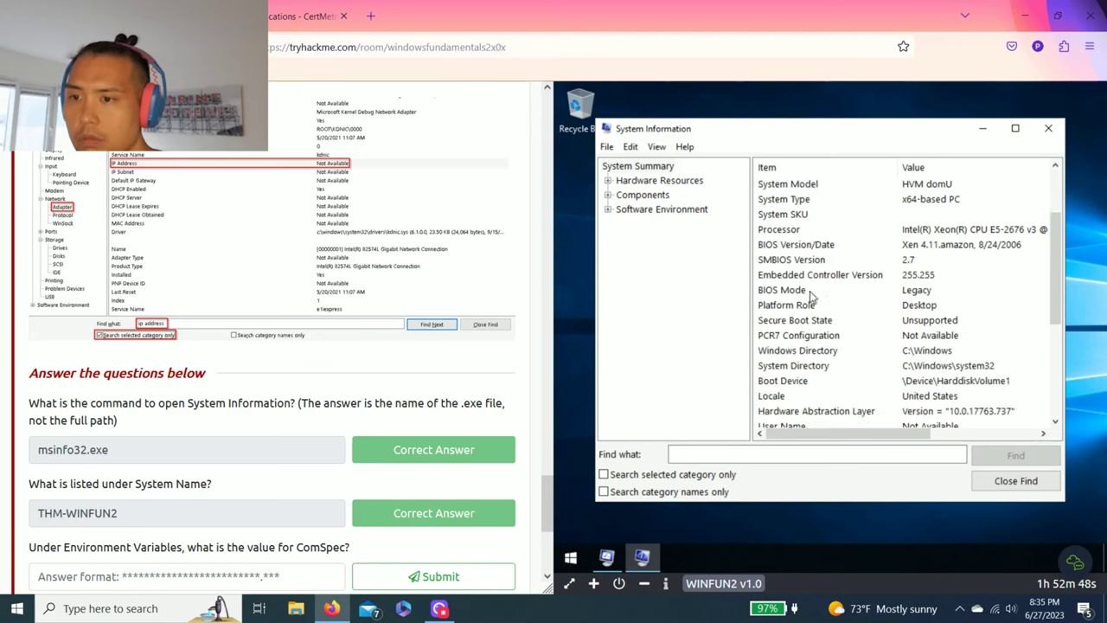
scroll(811, 297, down, 5)
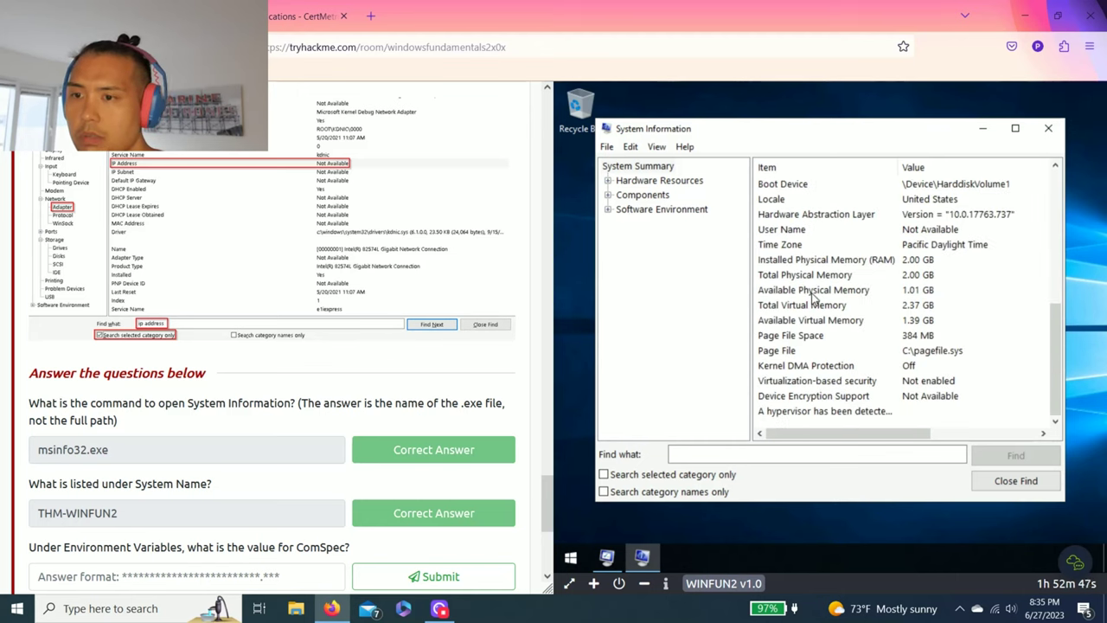
click(609, 195)
click(609, 196)
click(608, 210)
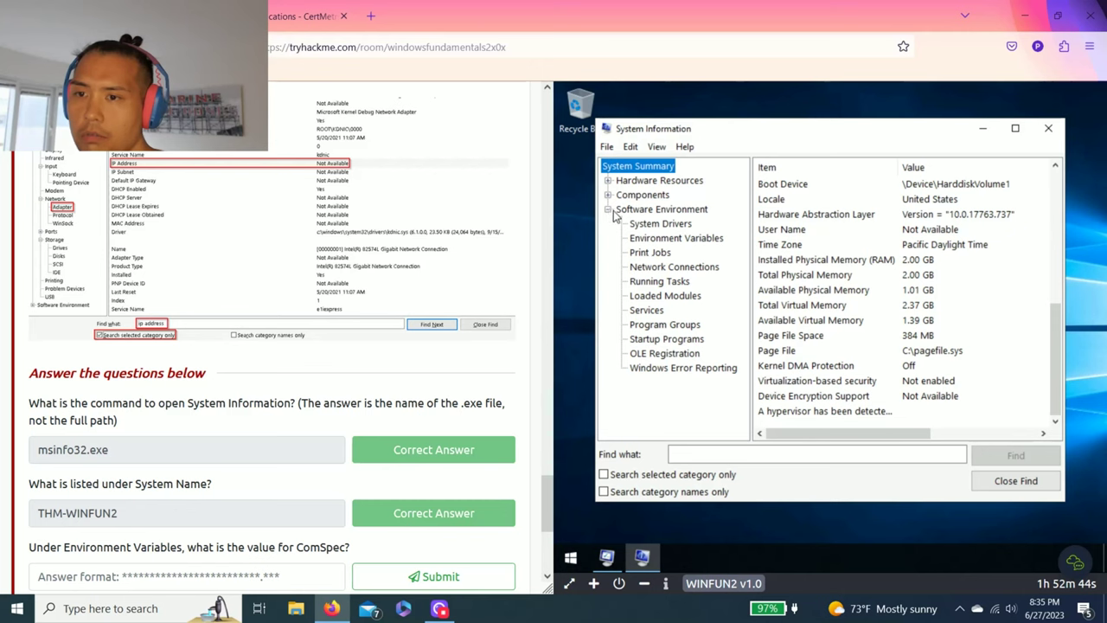
click(673, 243)
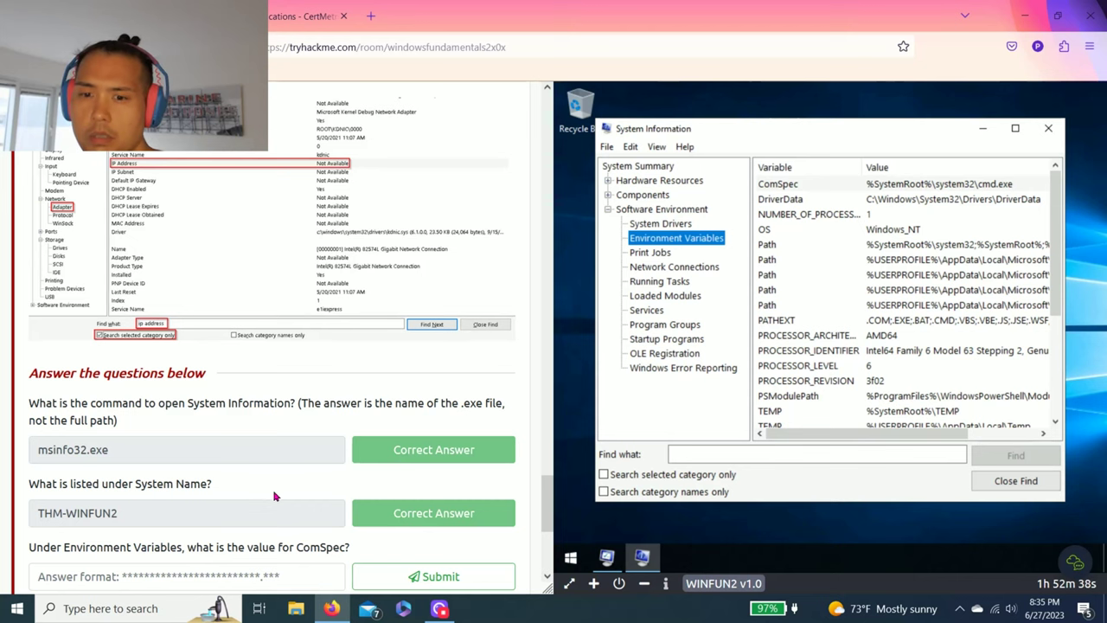
scroll(279, 494, down, 2)
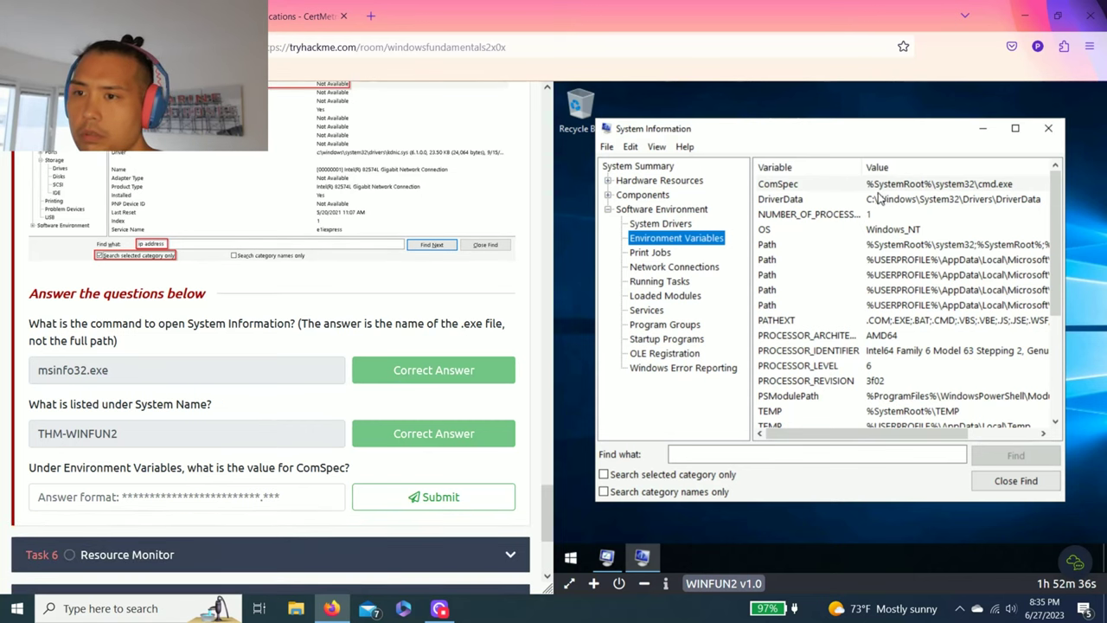
click(922, 191)
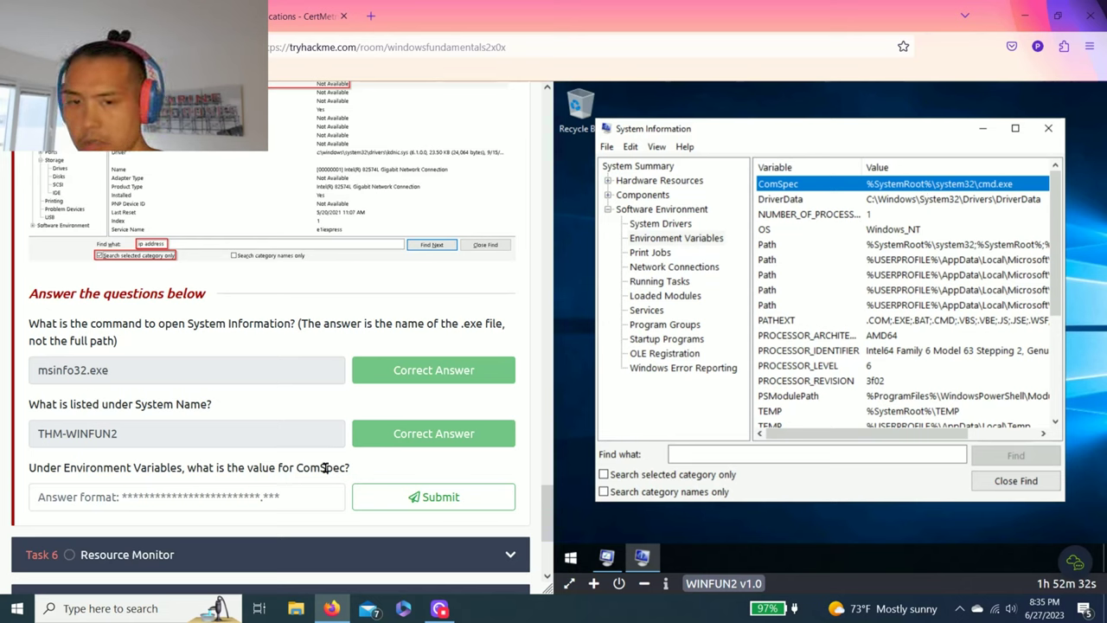
- Paste the ComSpec entry as the answer, trim it to %SystemRoot%\system32\cmd.exe, and submit it
click(141, 489)
text(ComSpec	%SystemRoot%\system32\cmd.exe	<SYSTEM>)
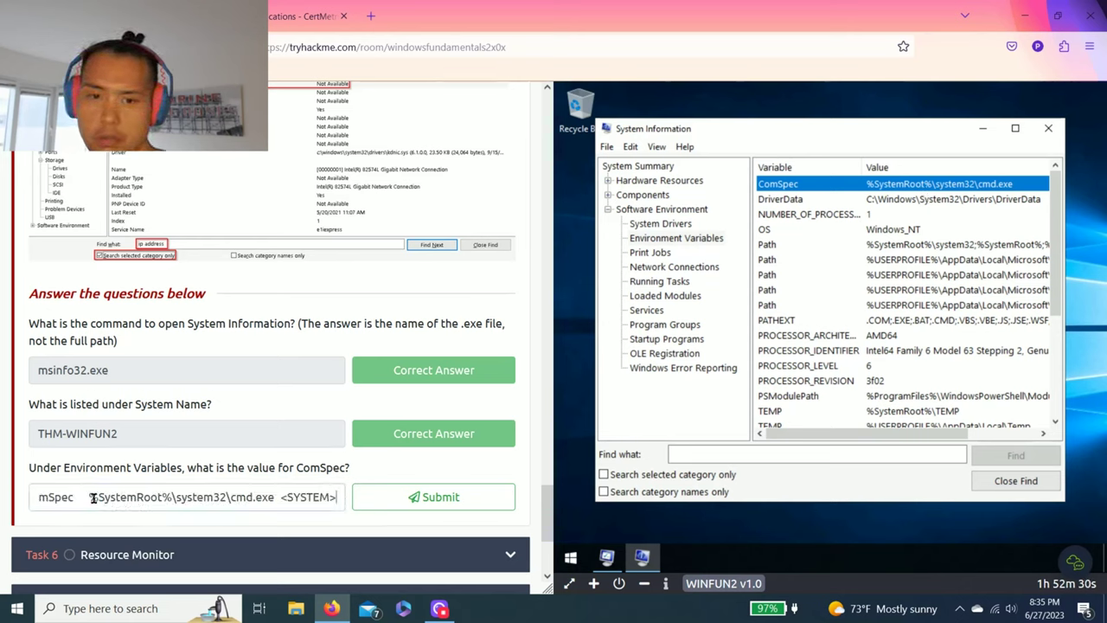
drag(89, 497, 2, 508)
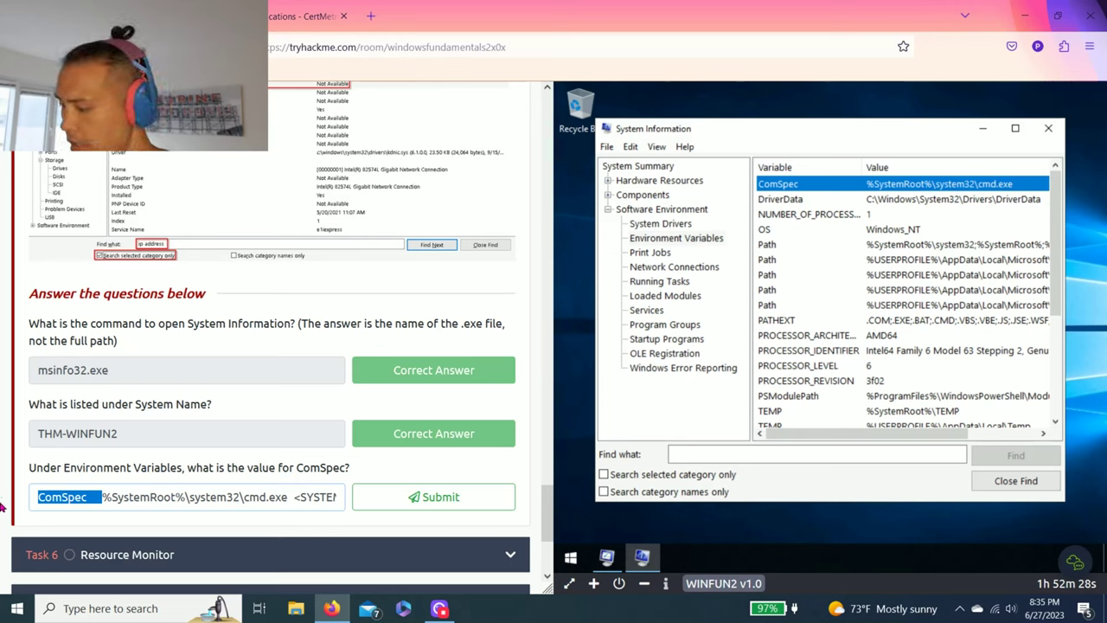
key(BackSpace)
drag(224, 500, 317, 504)
key(BackSpace)
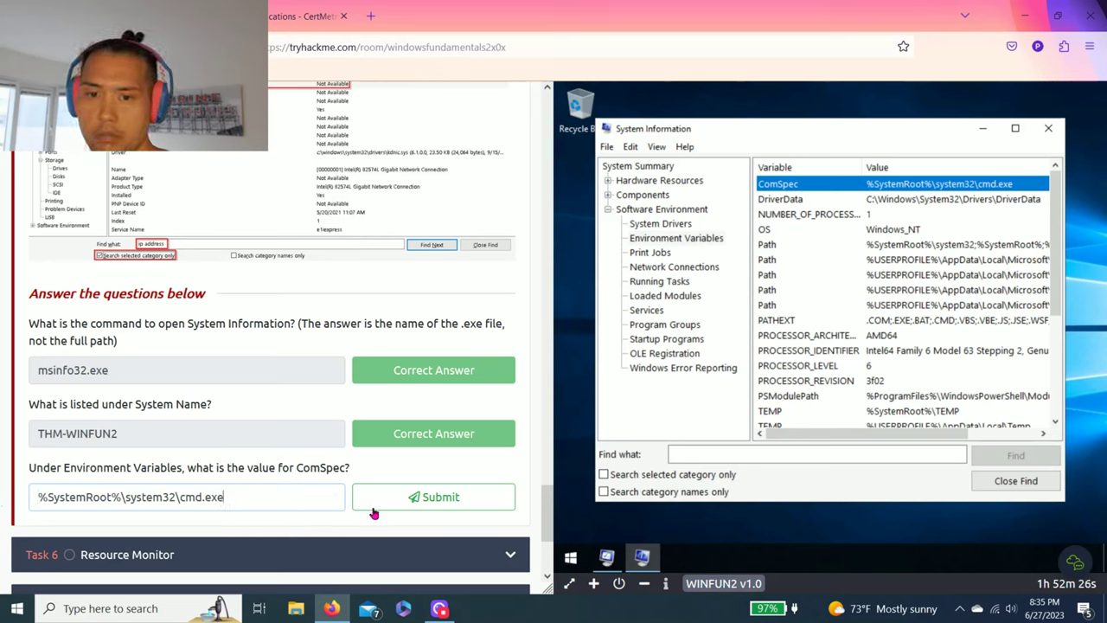
click(413, 505)
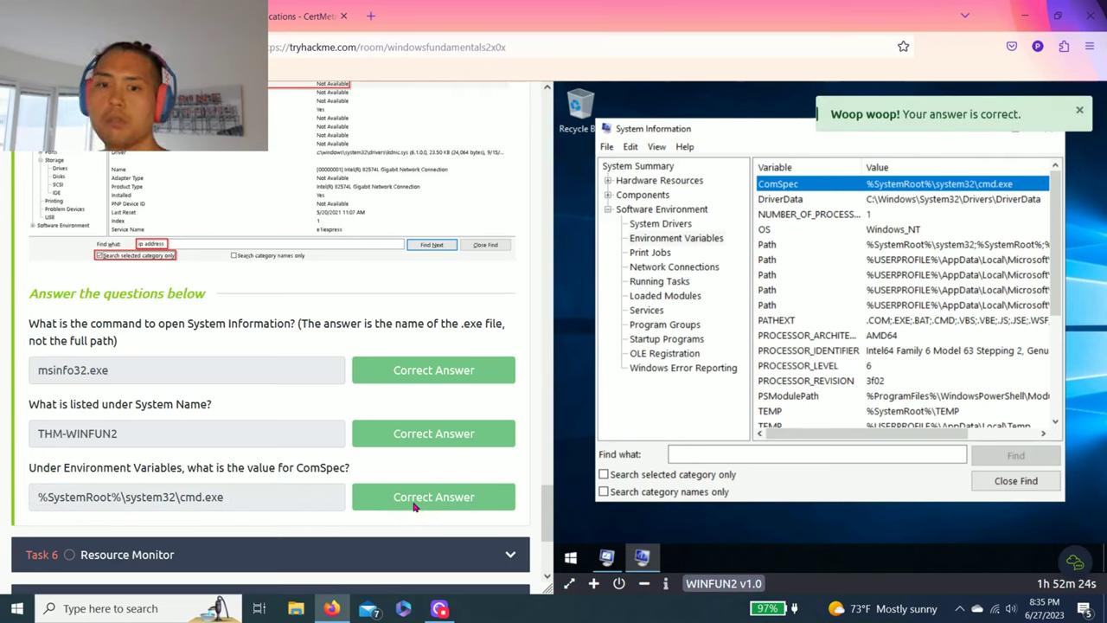
- Expand Task 6 Resource Monitor, close System Information, and read the question about the command that opens Resource Monitor
scroll(146, 534, down, 1)
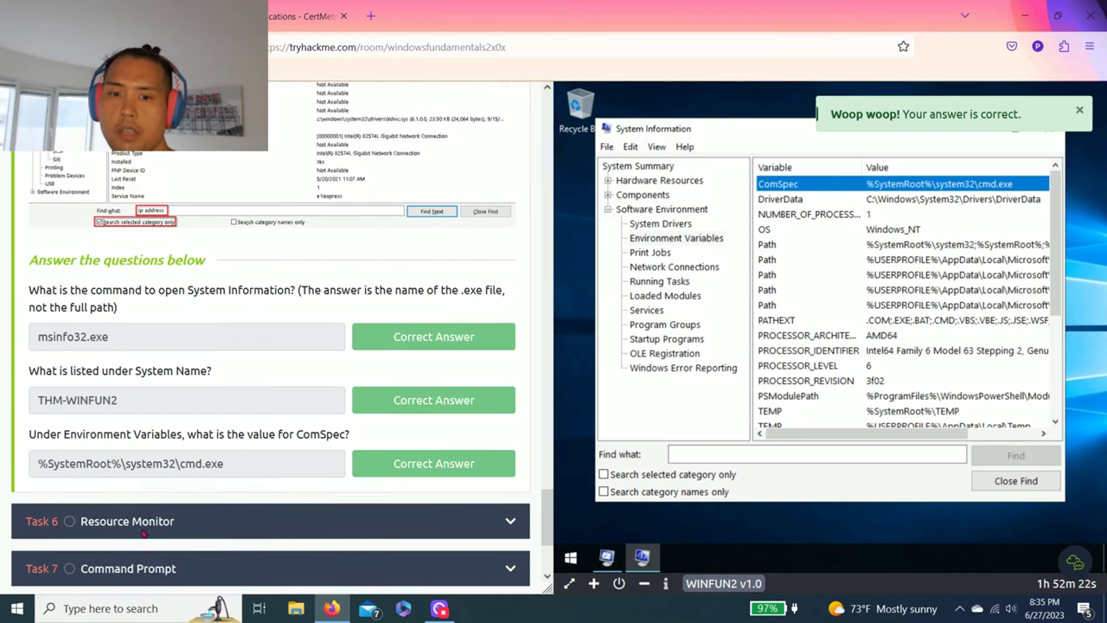
click(158, 475)
scroll(328, 424, up, 3)
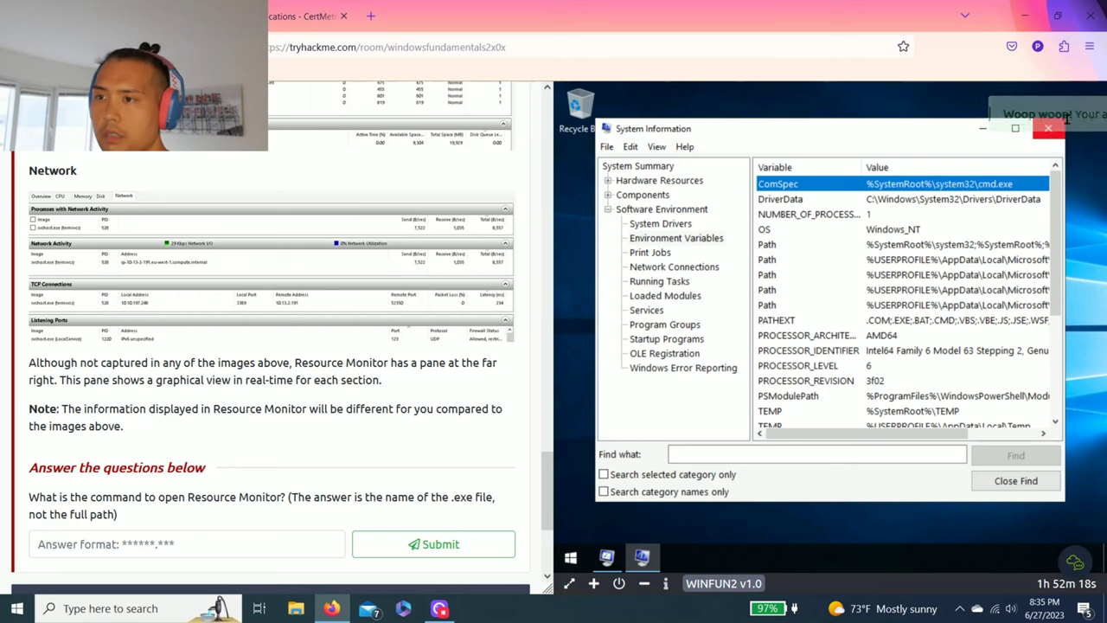
click(1048, 131)
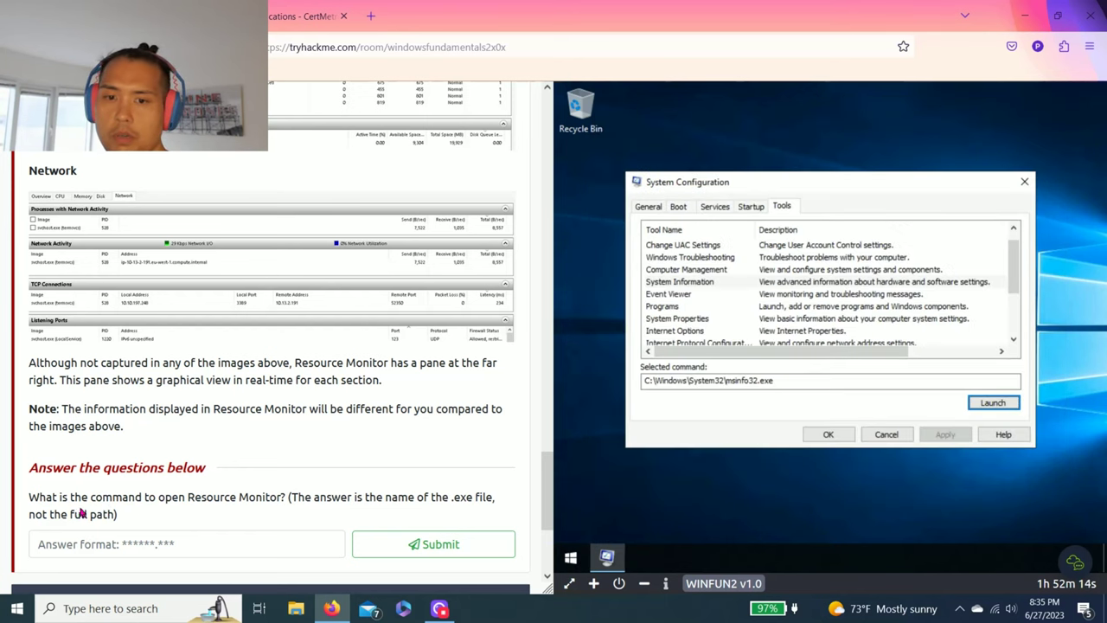
drag(70, 496, 326, 497)
click(326, 497)
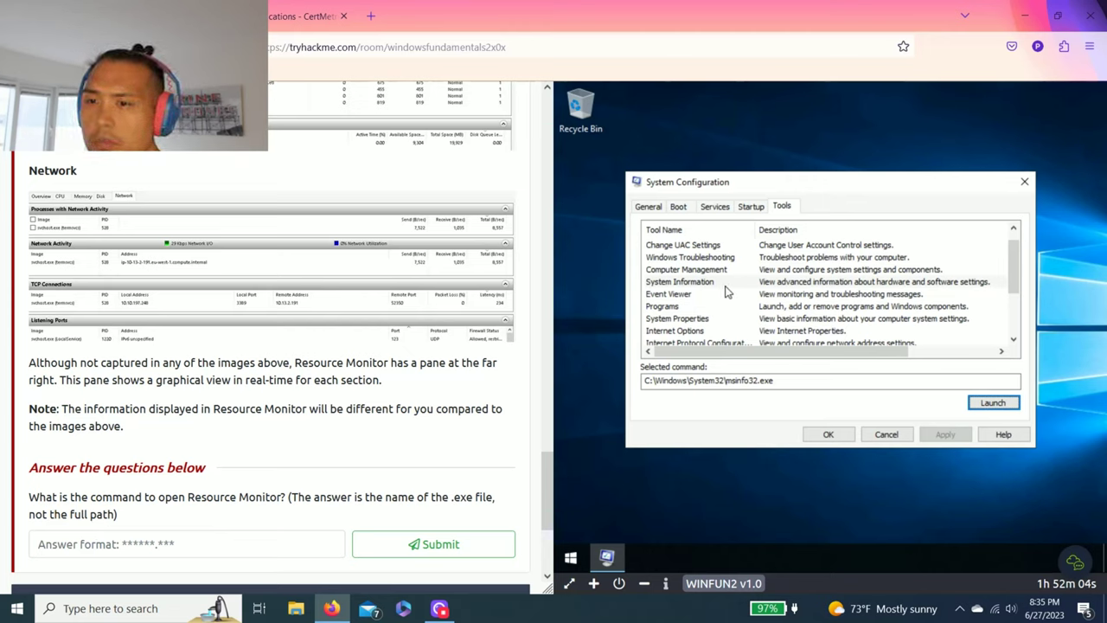
- Select the Resource Monitor tool in System Configuration and submit its executable name, resmon.exe, as the Resource Monitor answer
scroll(727, 292, down, 2)
click(692, 306)
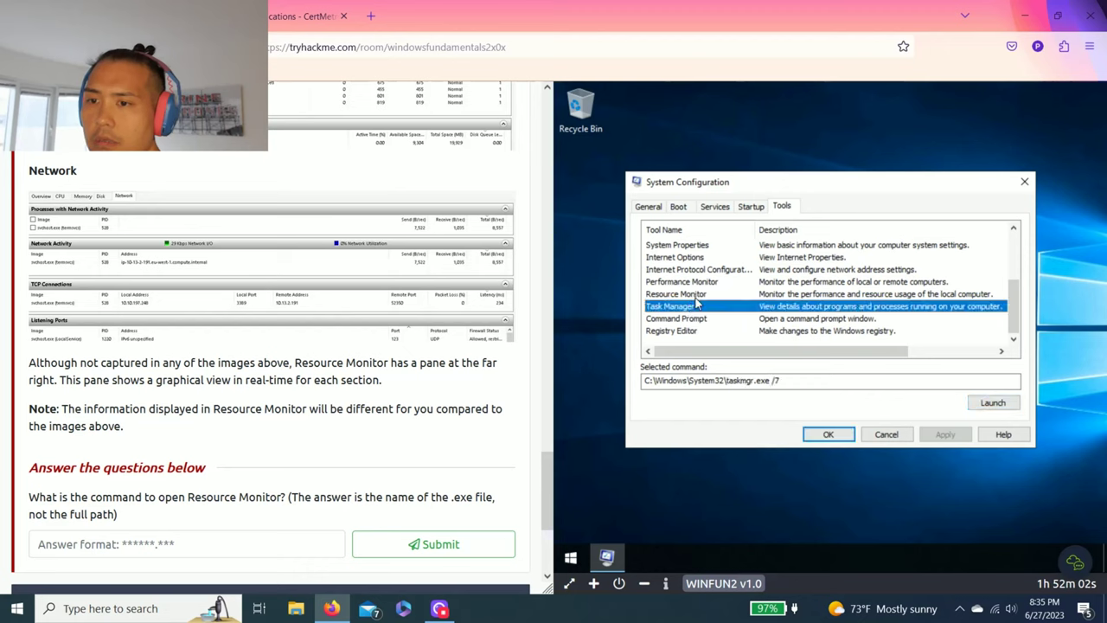
click(696, 294)
click(802, 382)
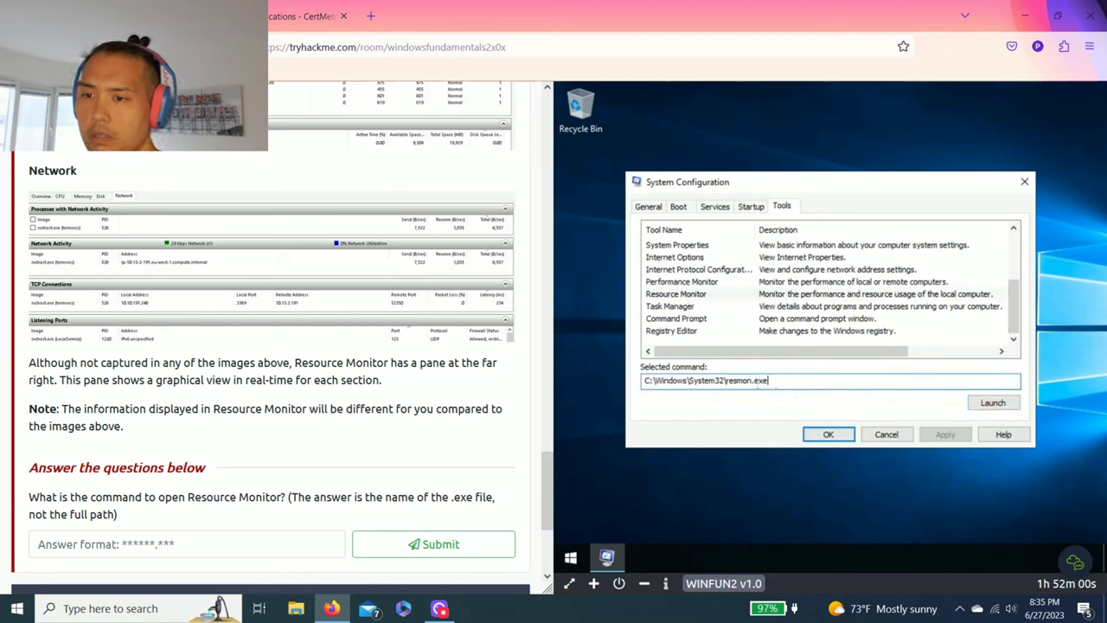
drag(768, 381, 729, 380)
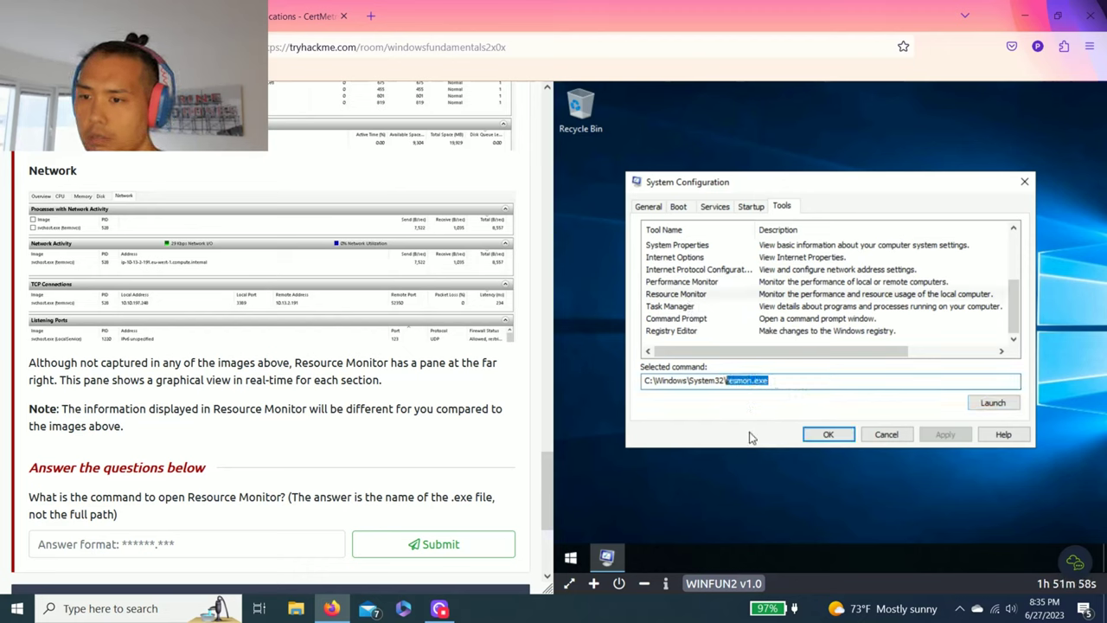
click(221, 541)
text(resmon.exe)
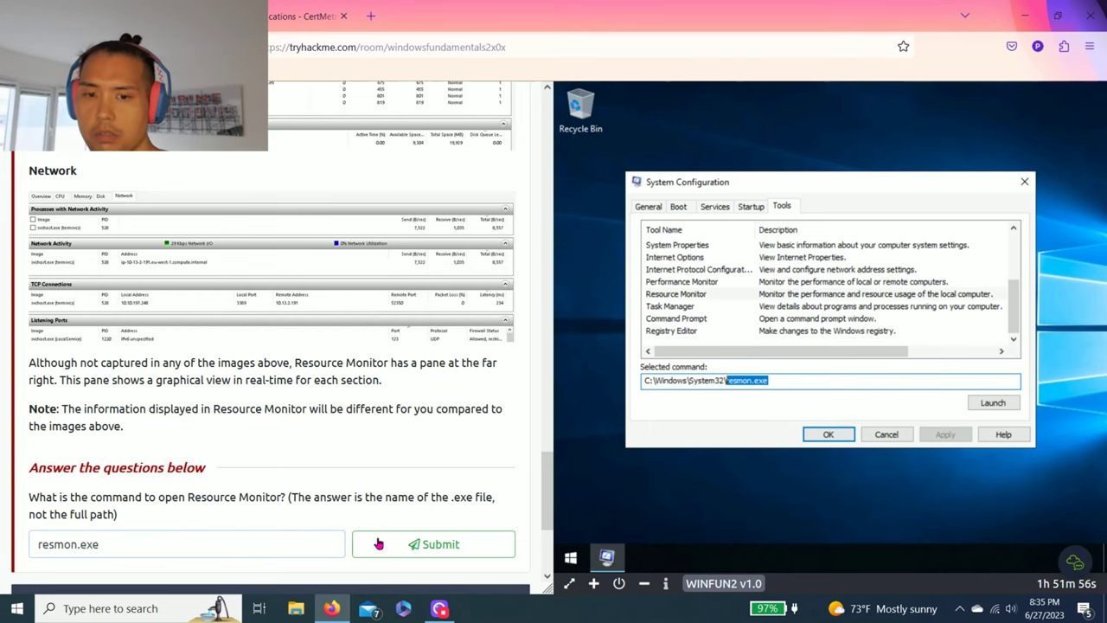
click(416, 542)
- Expand Task 7 Command Prompt and read through its commands down to the question about the full Internet Protocol Configuration command
scroll(313, 417, down, 2)
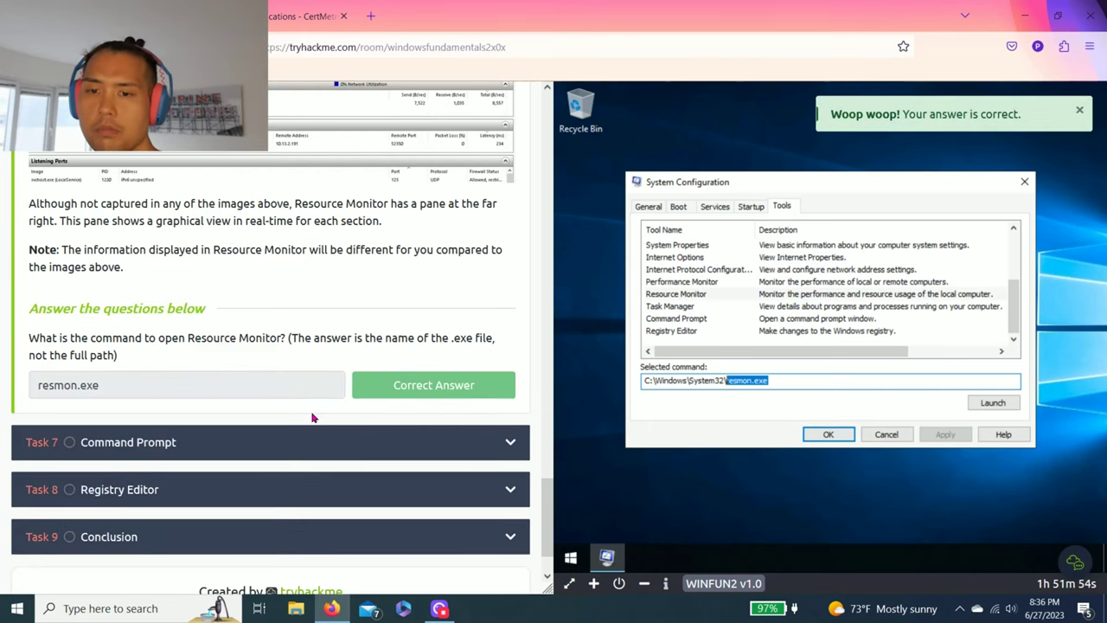
click(167, 442)
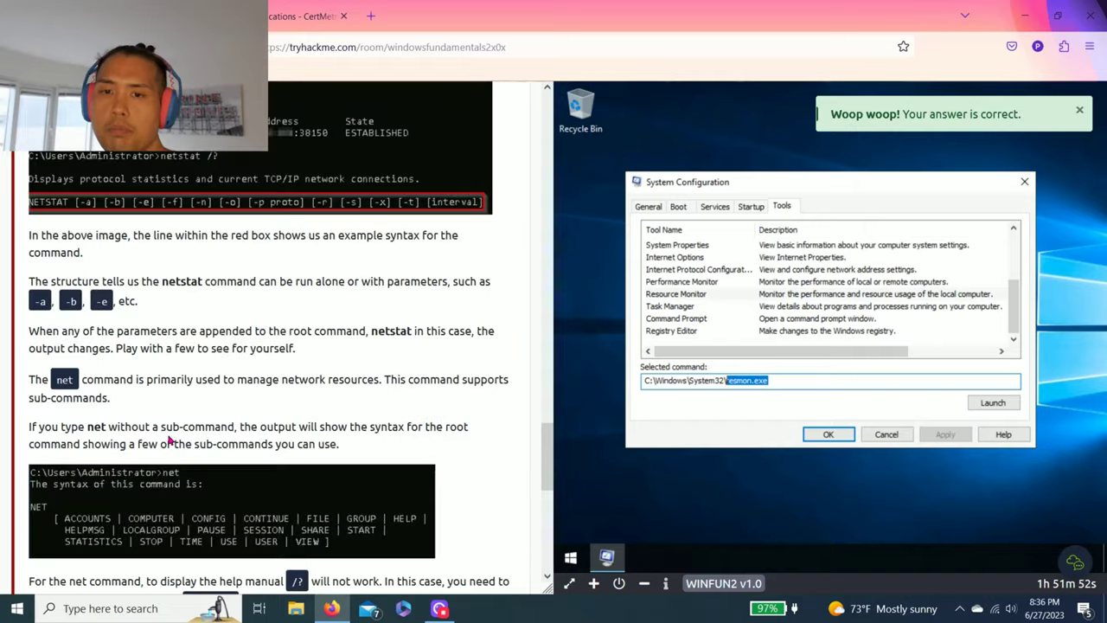
scroll(267, 407, down, 5)
scroll(267, 406, up, 10)
scroll(271, 414, up, 10)
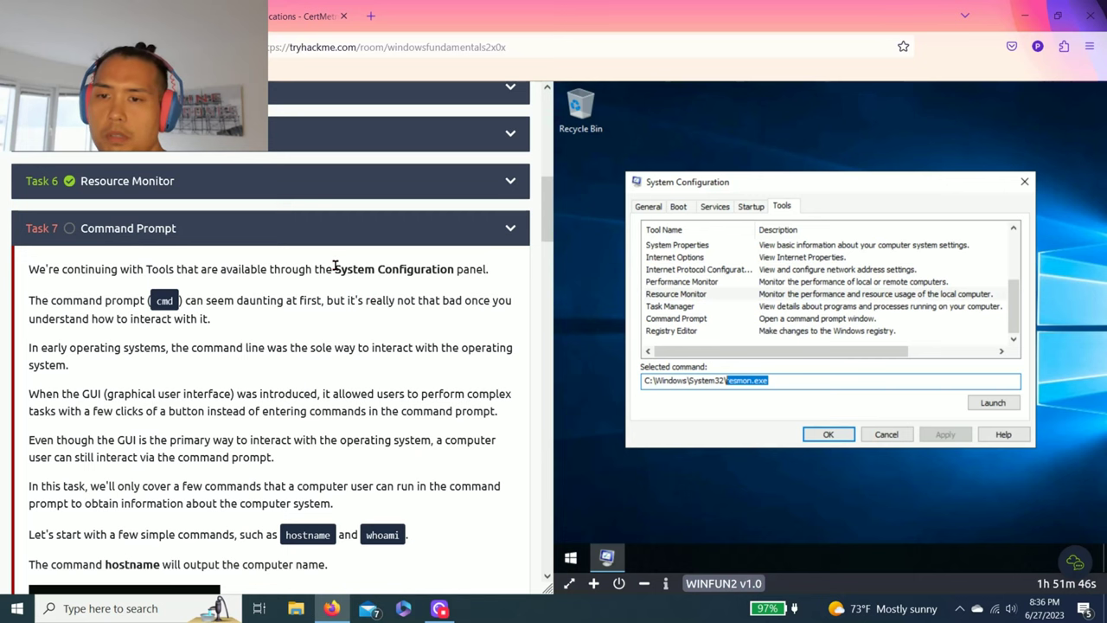
scroll(345, 302, down, 4)
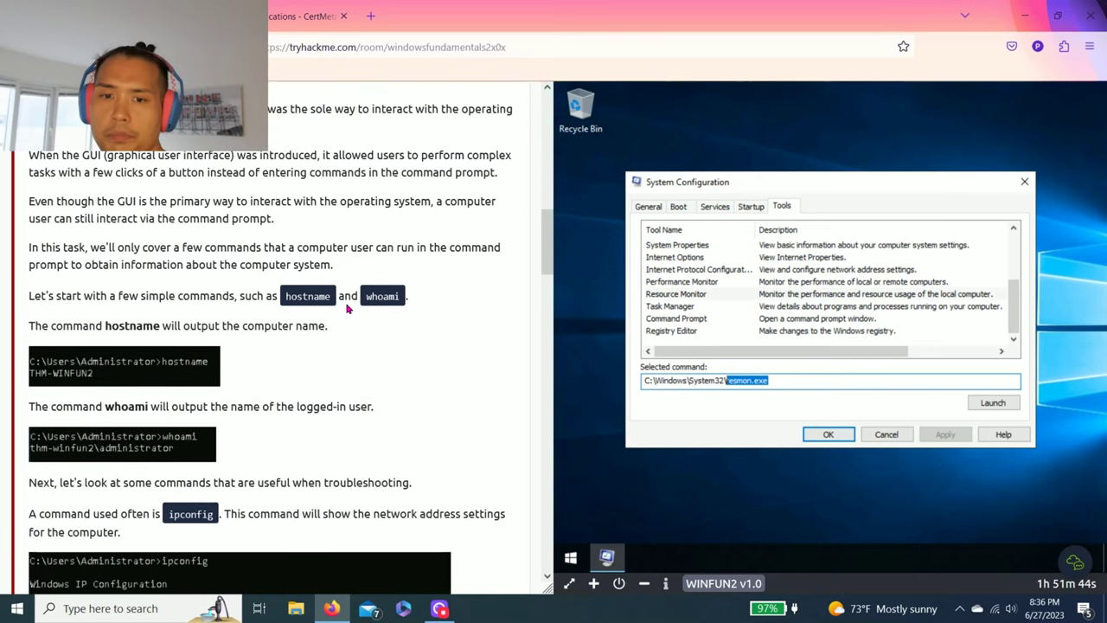
scroll(349, 309, down, 4)
scroll(351, 309, down, 12)
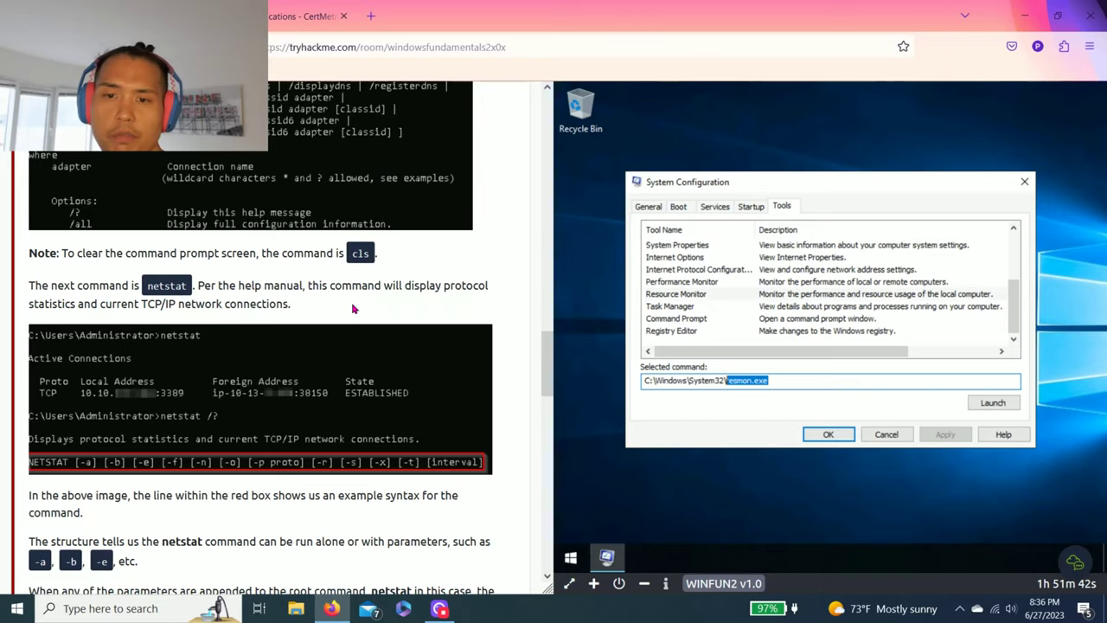
scroll(353, 308, down, 12)
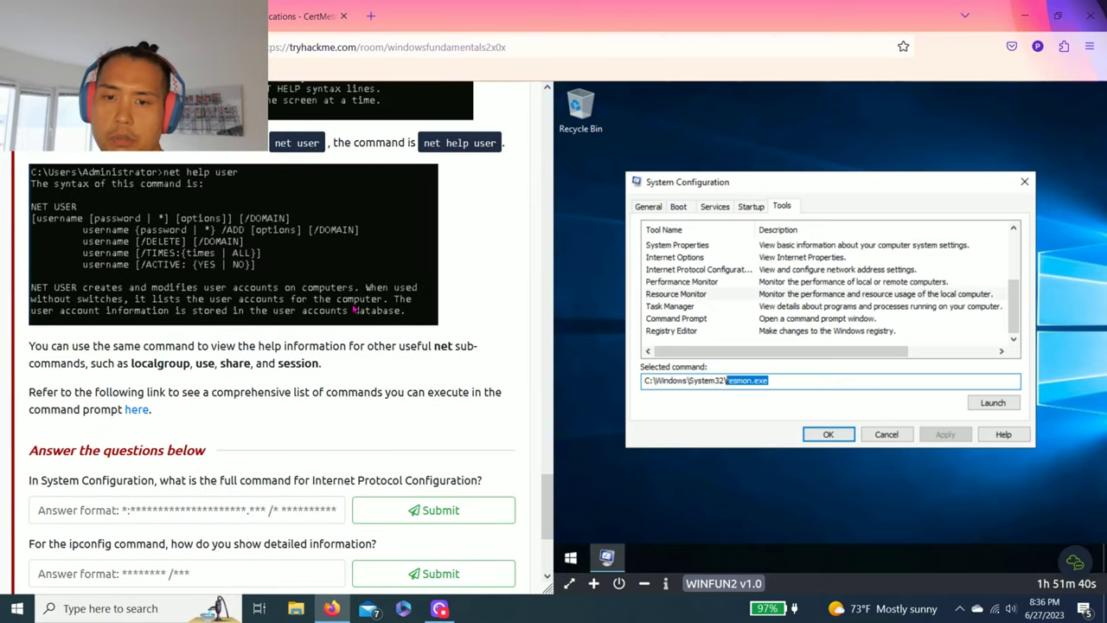
scroll(352, 309, up, 2)
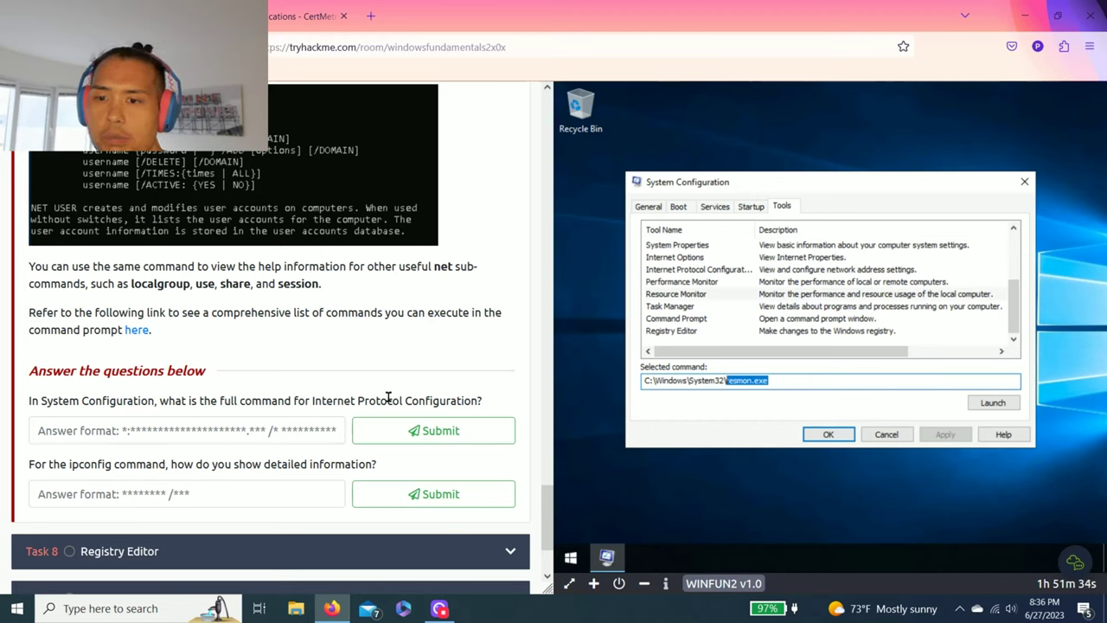
drag(388, 398, 487, 400)
click(480, 396)
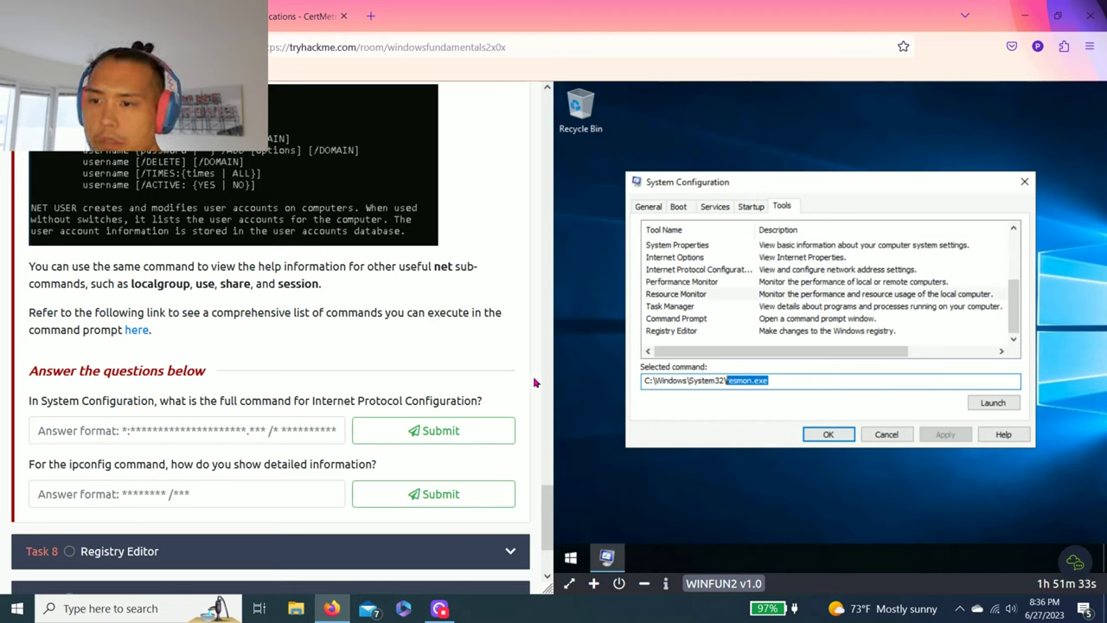
- Copy the Internet Protocol Configuration tool's full command, C:\Windows\System32\cmd.exe /k %windir%\system32\ipconfig.exe, from System Configuration and submit it as the first Task 7 answer
click(722, 271)
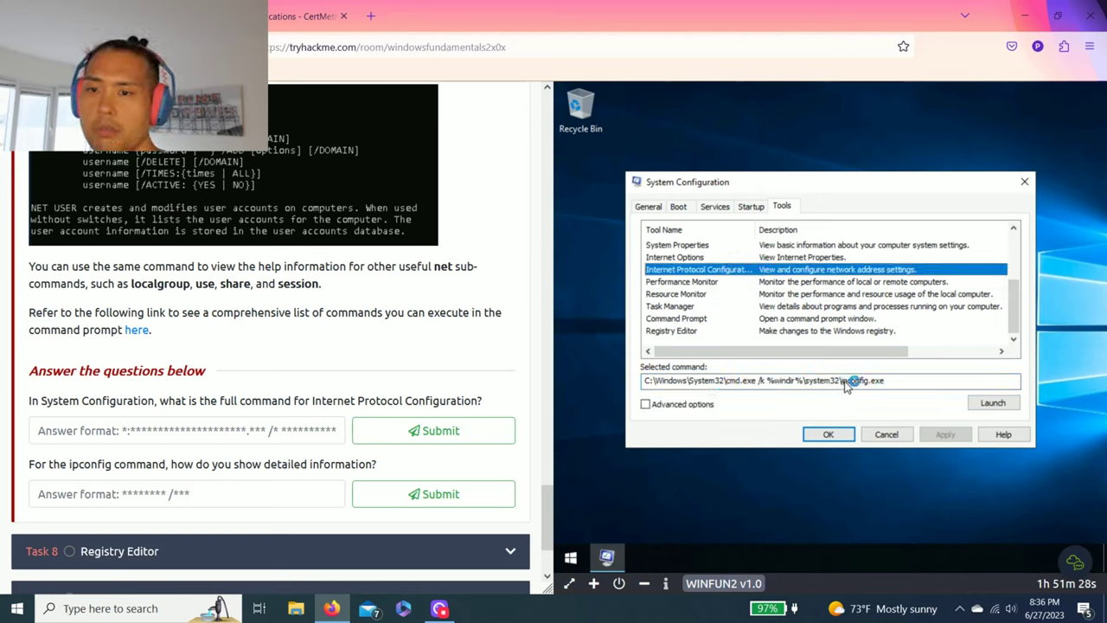
click(851, 381)
drag(884, 381, 643, 380)
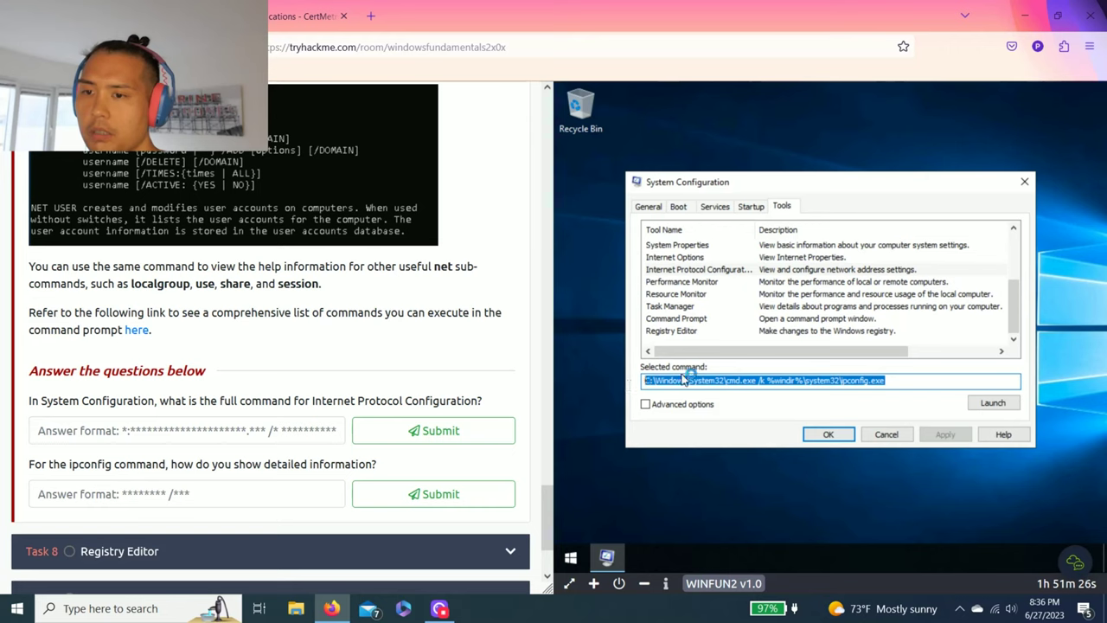
key(ctrl+c)
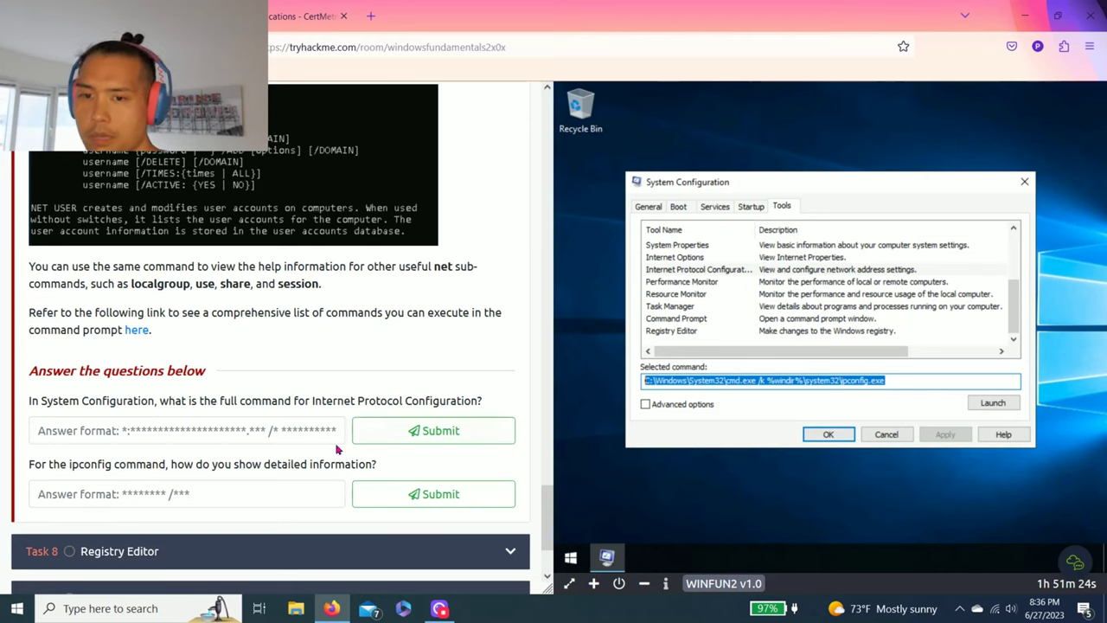
click(281, 432)
key(ctrl+v)
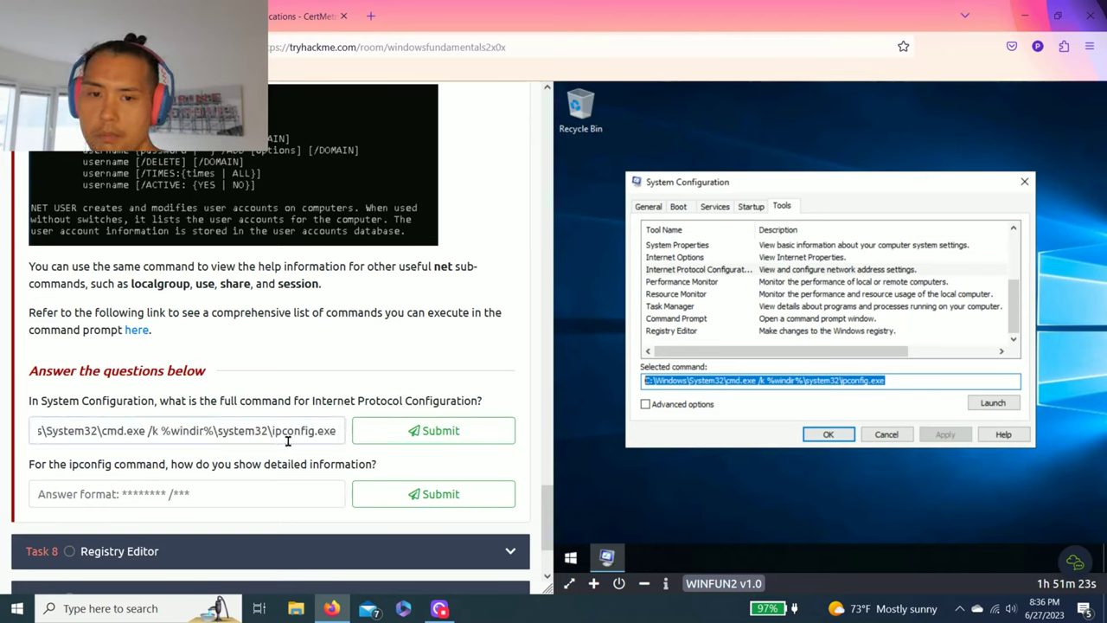
click(399, 434)
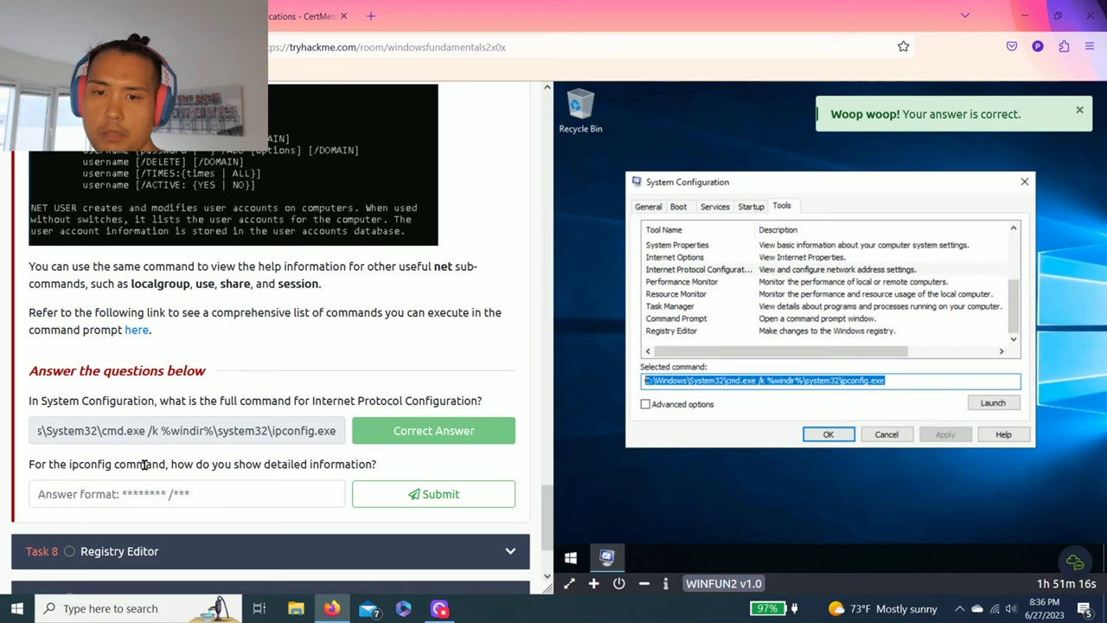
- Read the question about showing detailed ipconfig information and examine the ipconfig /? help example in the task text for the matching option
drag(182, 464, 346, 463)
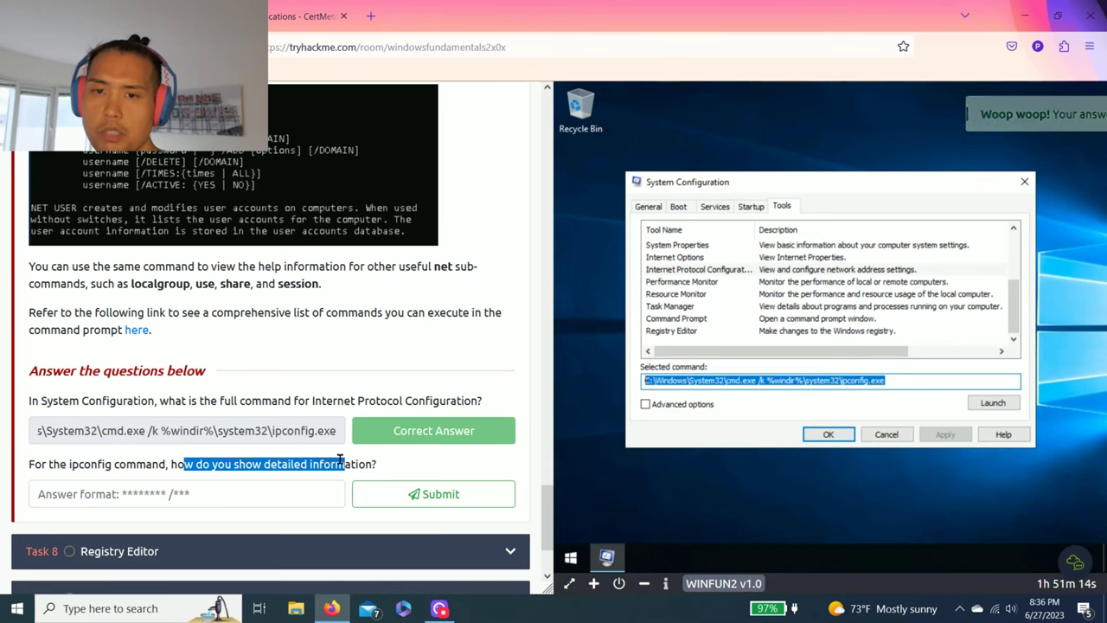
scroll(342, 467, up, 4)
scroll(342, 467, up, 10)
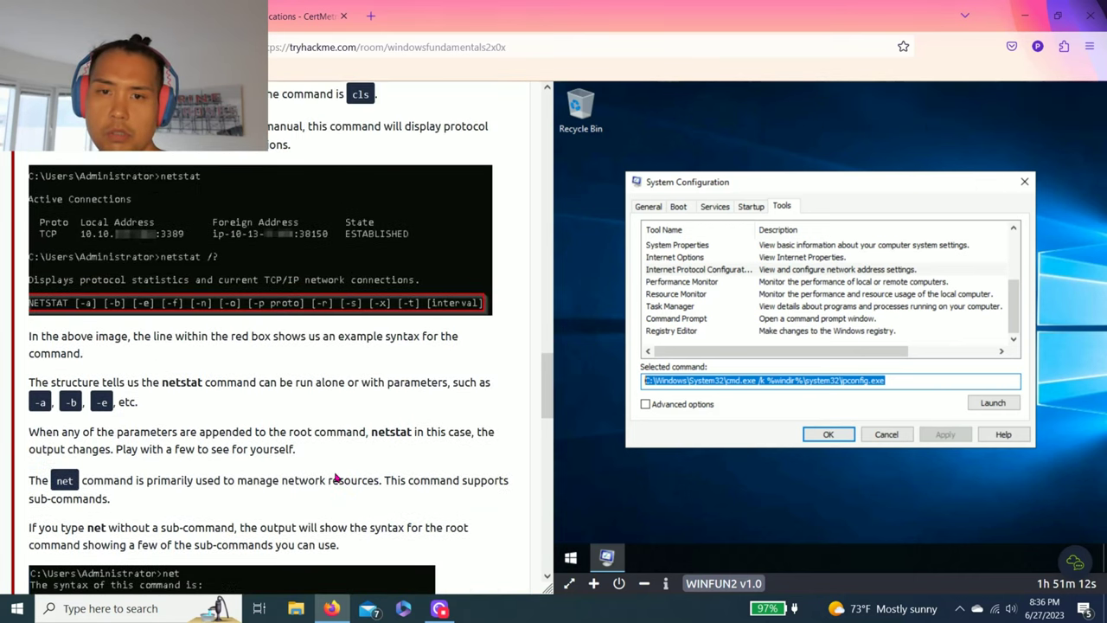
scroll(337, 481, up, 2)
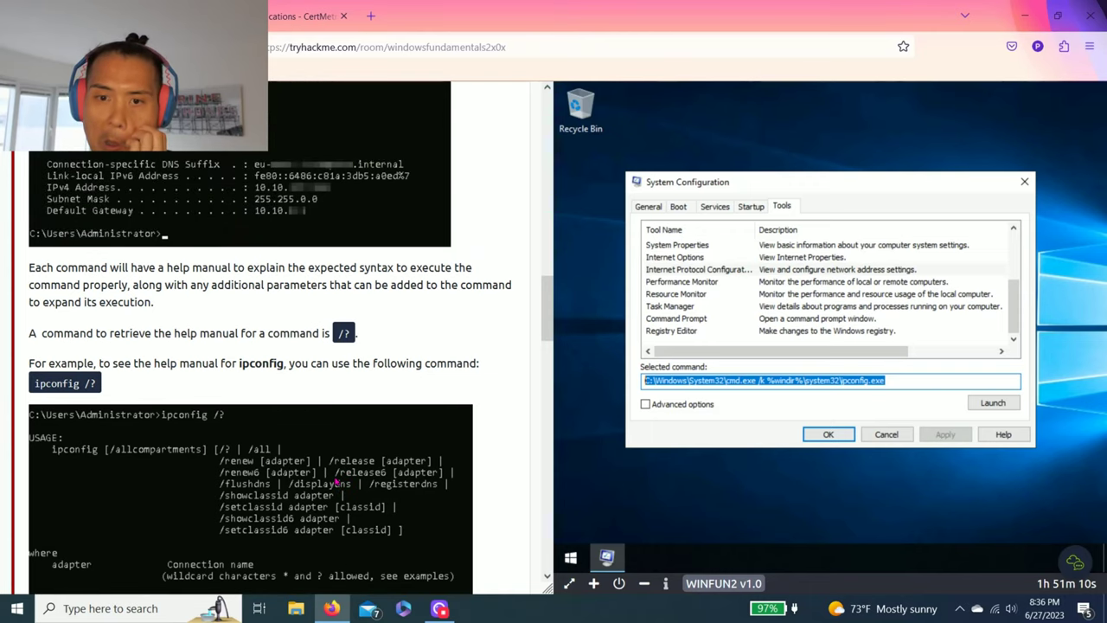
scroll(331, 481, down, 2)
drag(33, 304, 99, 304)
click(111, 311)
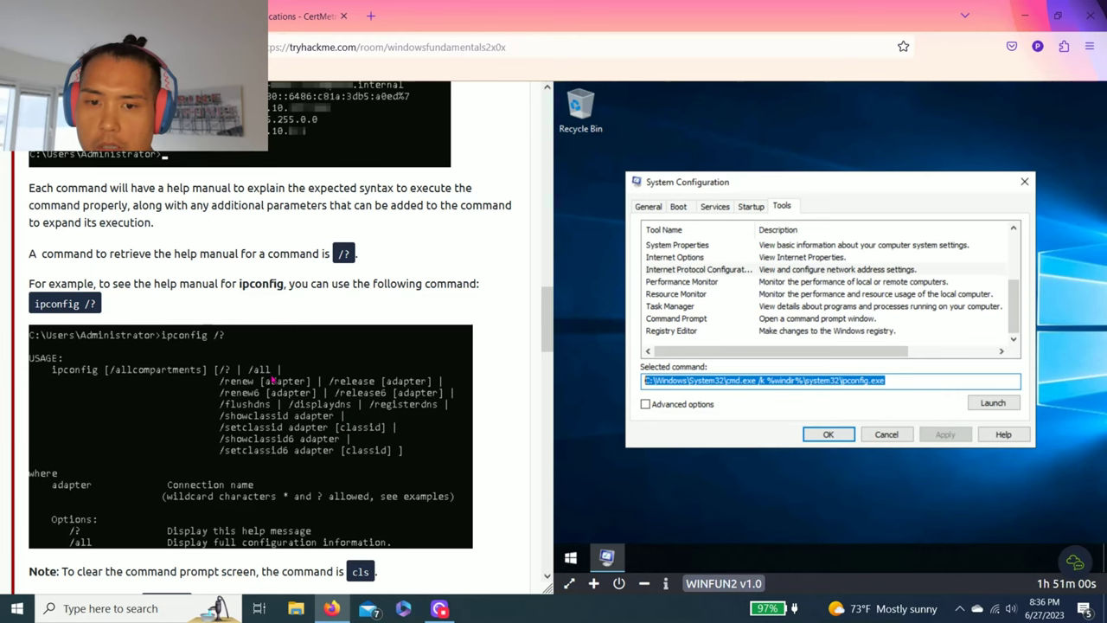
scroll(273, 380, down, 2)
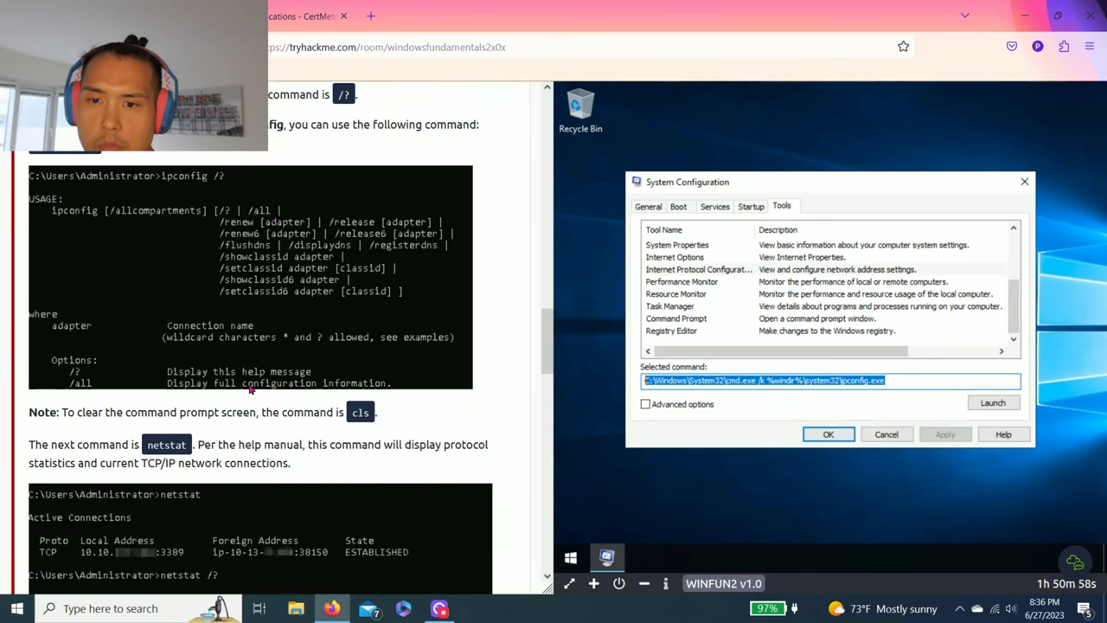
- Submit ipconfig /all as the answer to the question about showing detailed information
scroll(303, 394, down, 12)
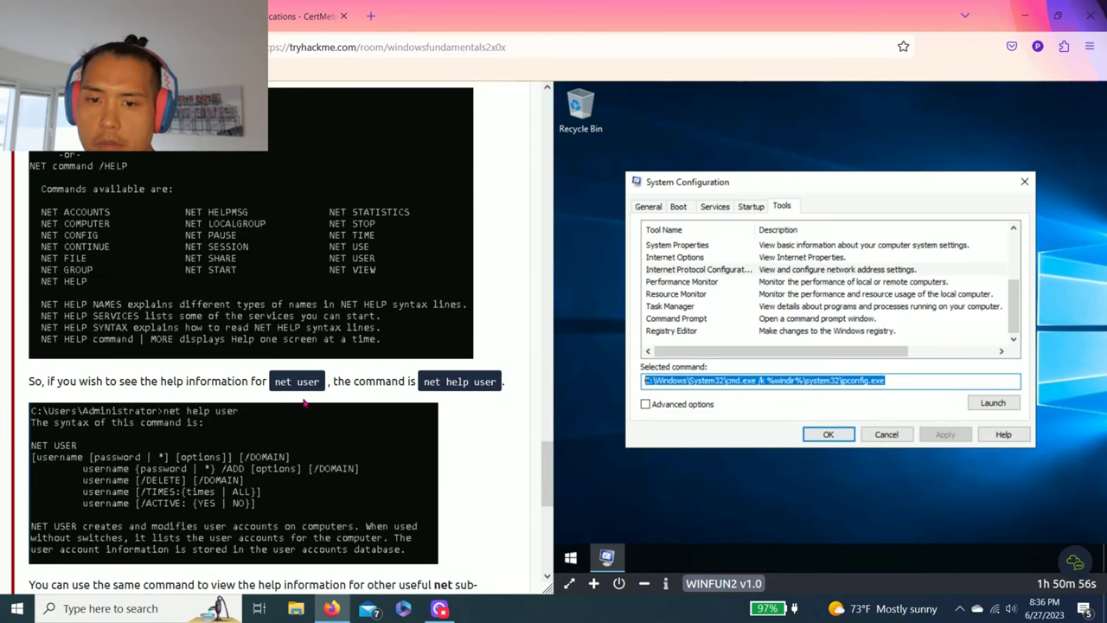
scroll(305, 401, down, 5)
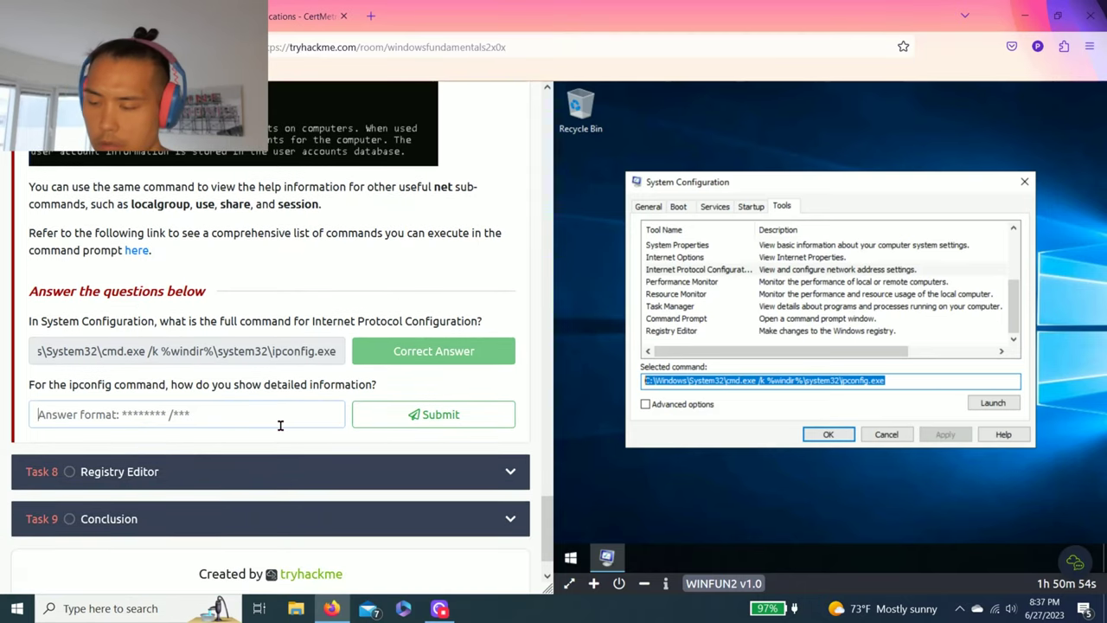
click(279, 425)
text(ipco)
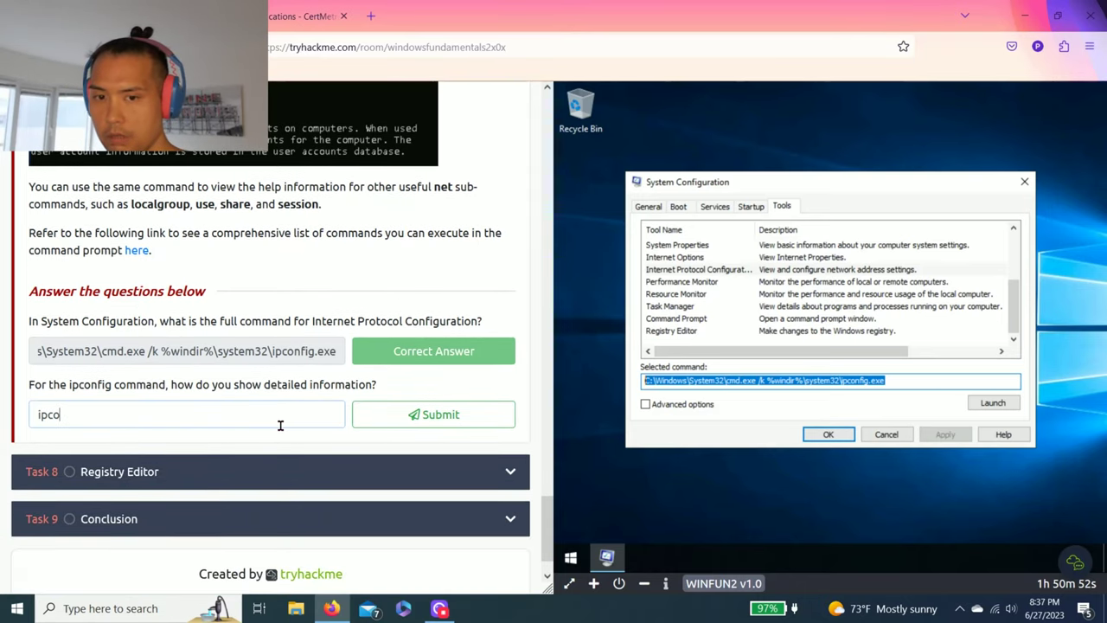
text(nfig)
text(/all)
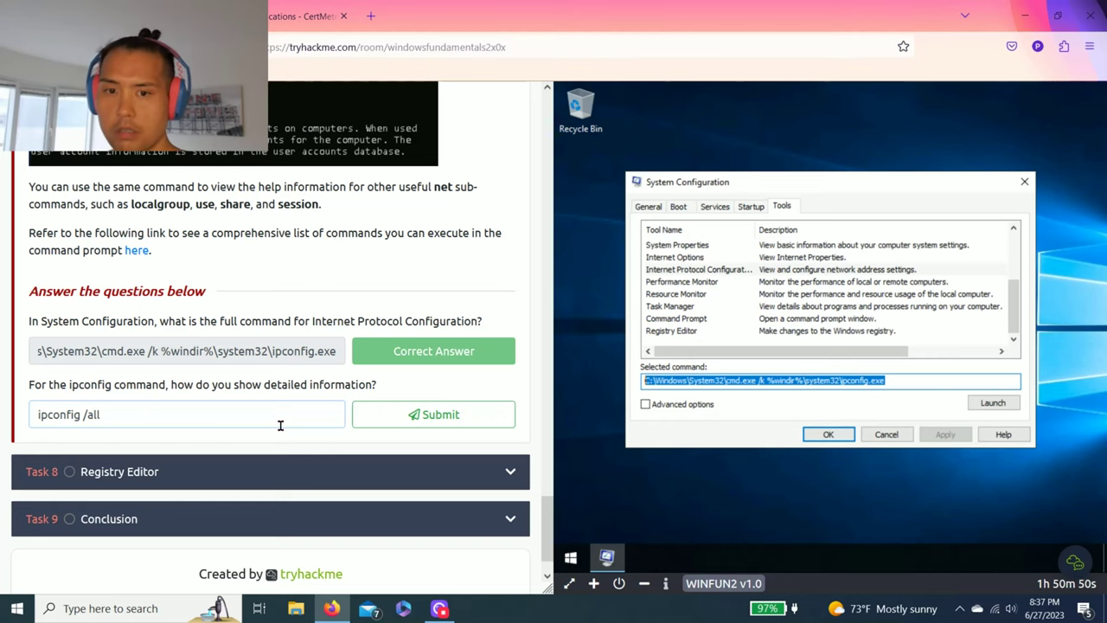
key(Return)
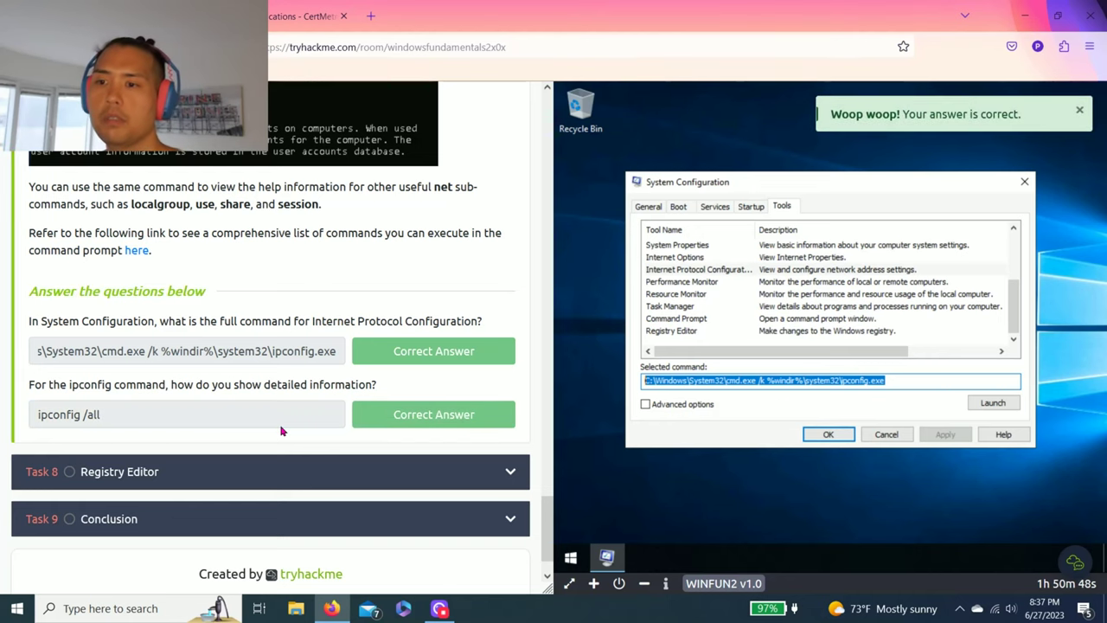
- Expand Task 8 Registry Editor and submit regedt32.exe, copied from the Registry Editor tool's command in System Configuration, as its answer
click(122, 477)
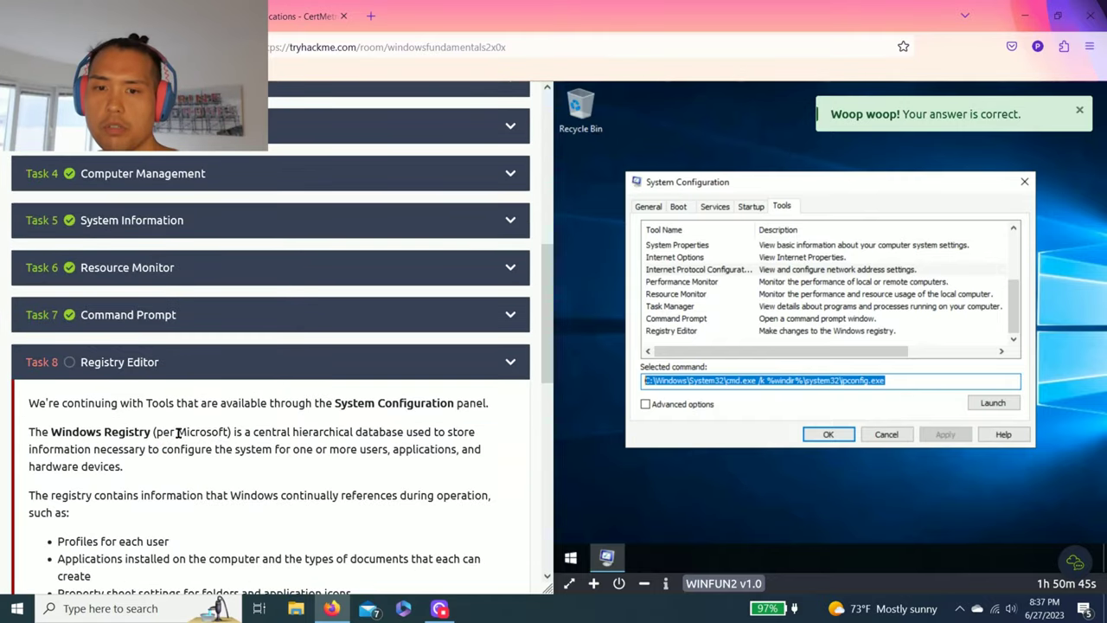
scroll(197, 424, down, 8)
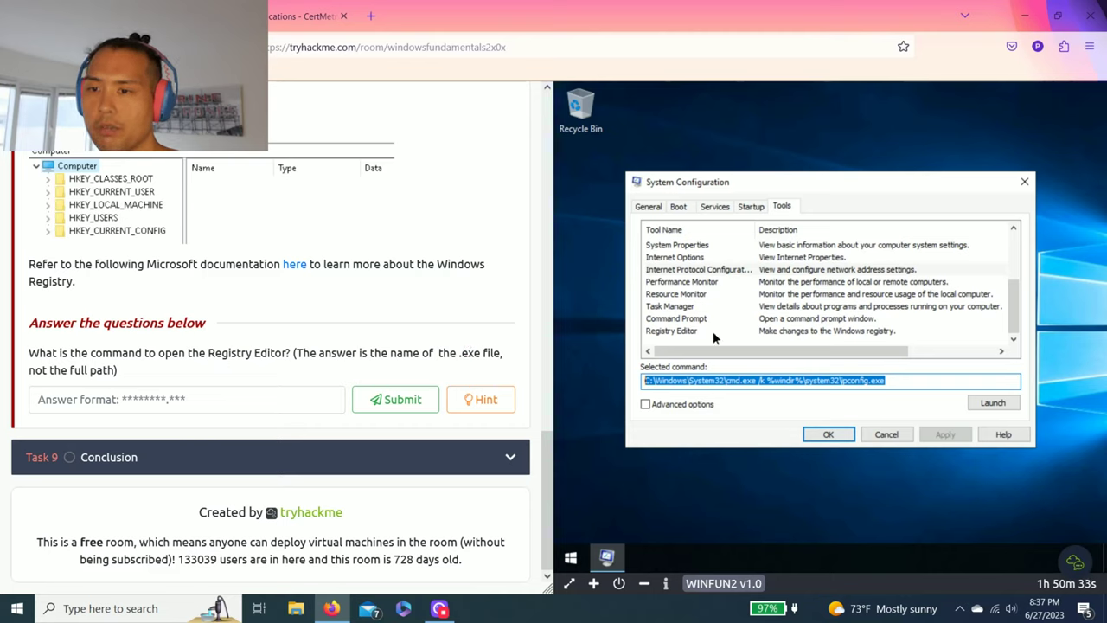
click(714, 332)
drag(775, 381, 727, 381)
key(ctrl+c)
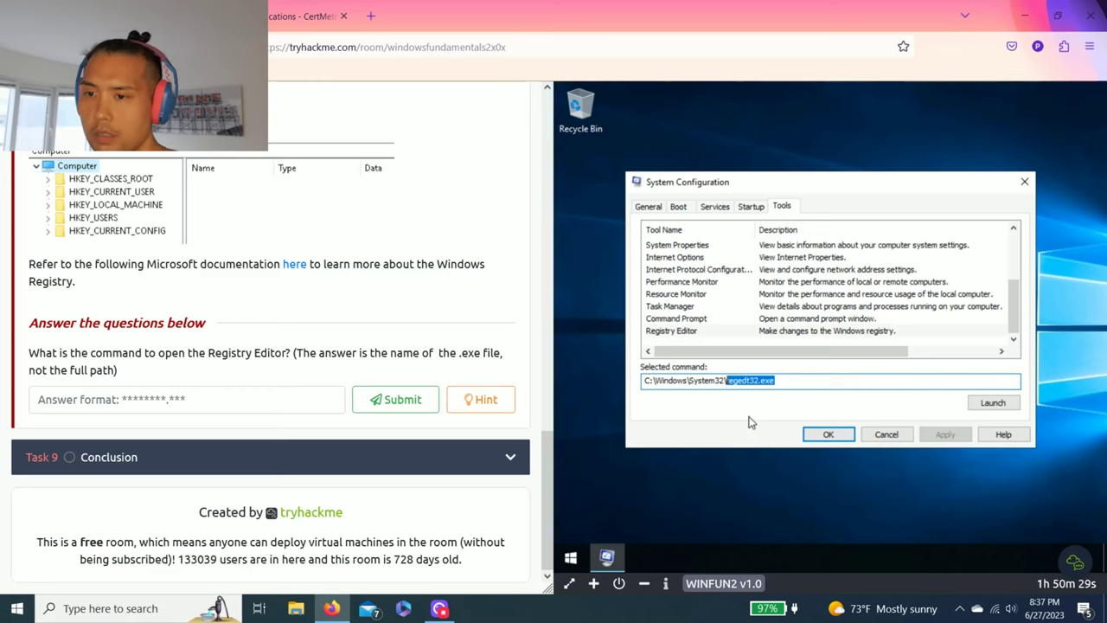
click(203, 396)
key(ctrl+v)
click(367, 400)
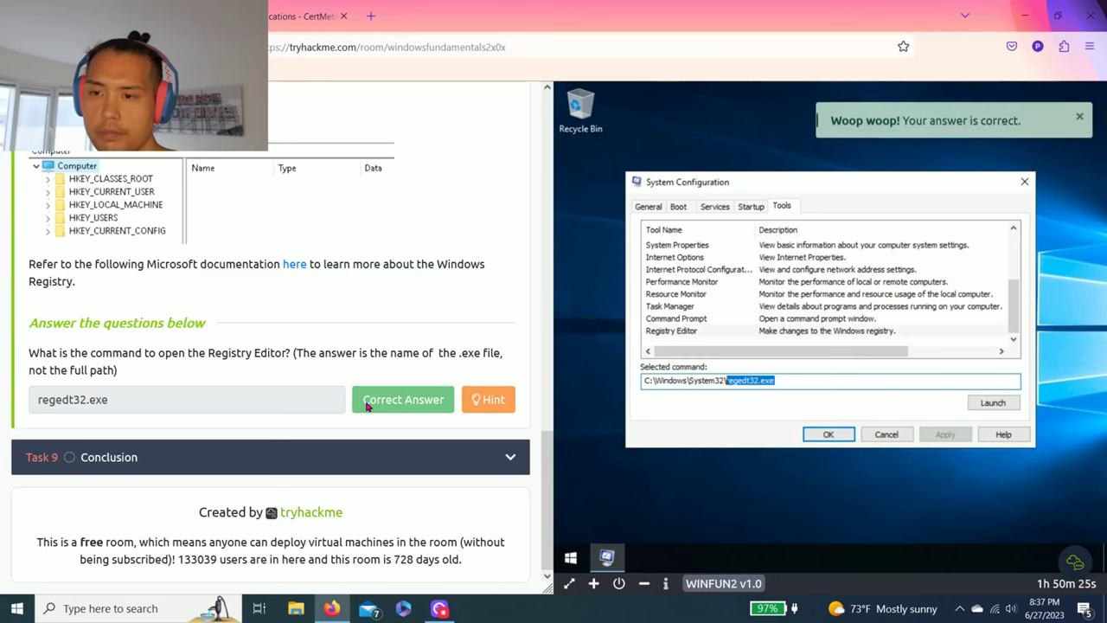
- Close System Configuration, then read Task 9 Conclusion and mark it as completed
click(822, 436)
click(129, 457)
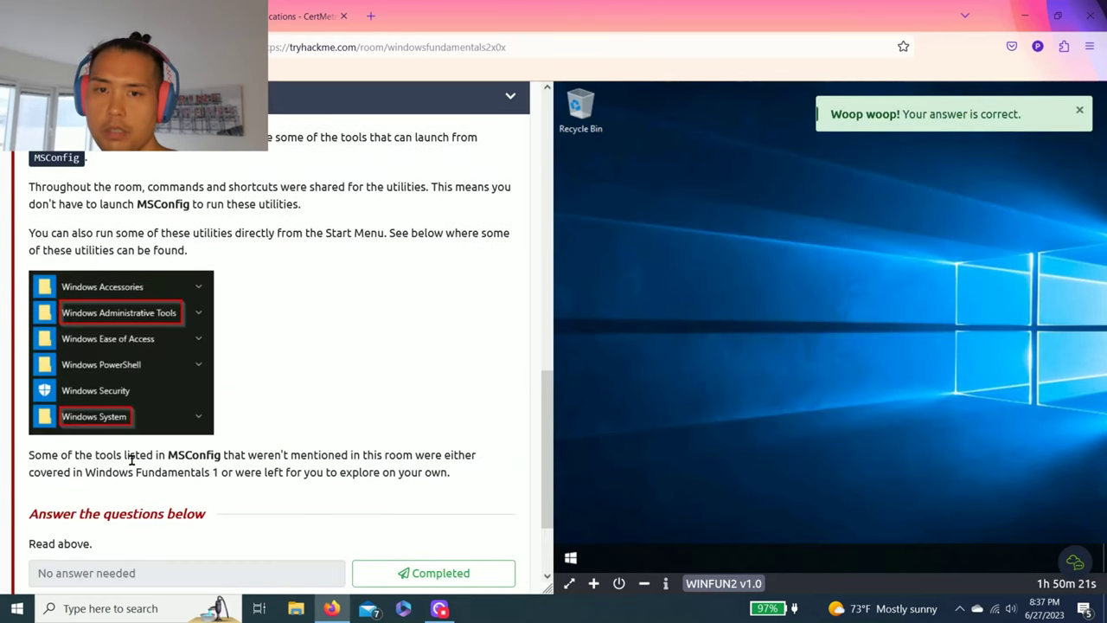
scroll(134, 466, down, 1)
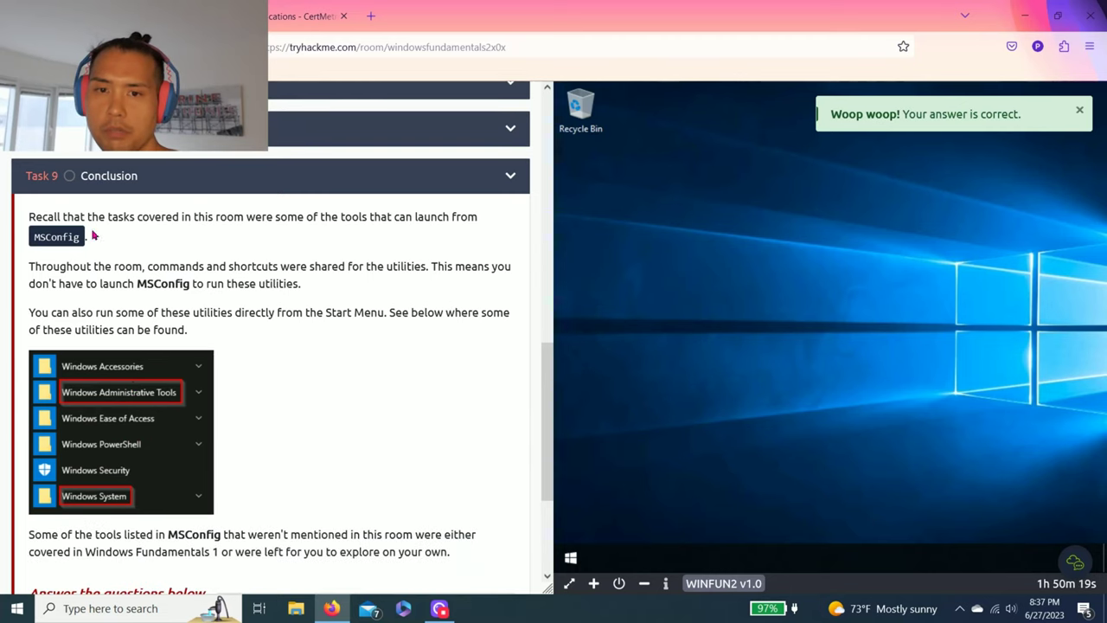
scroll(244, 478, down, 3)
scroll(244, 478, up, 1)
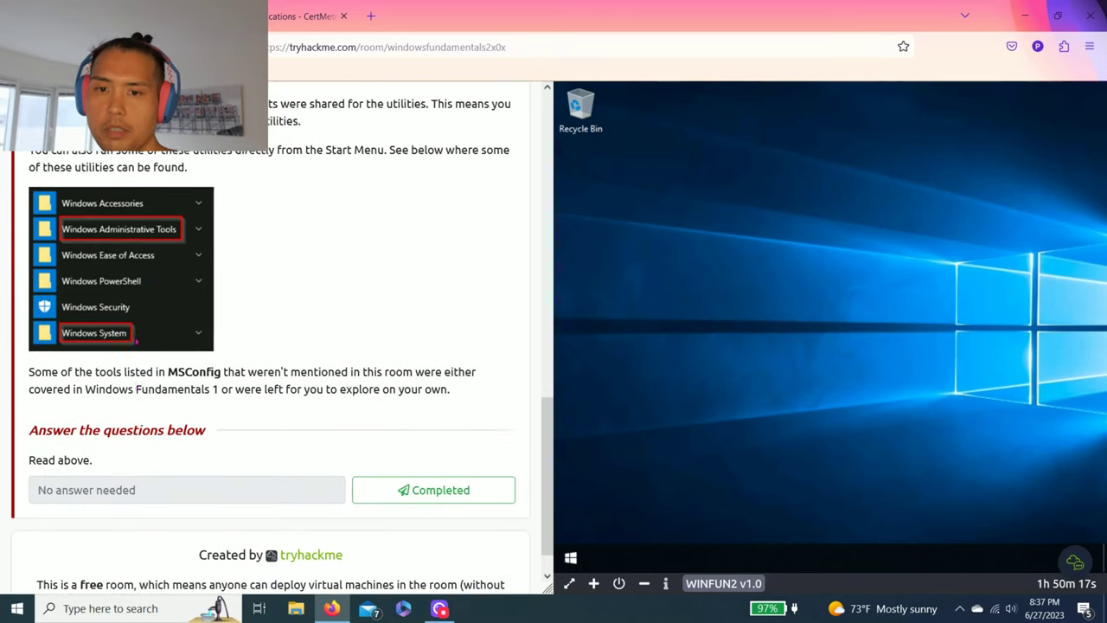
click(403, 525)
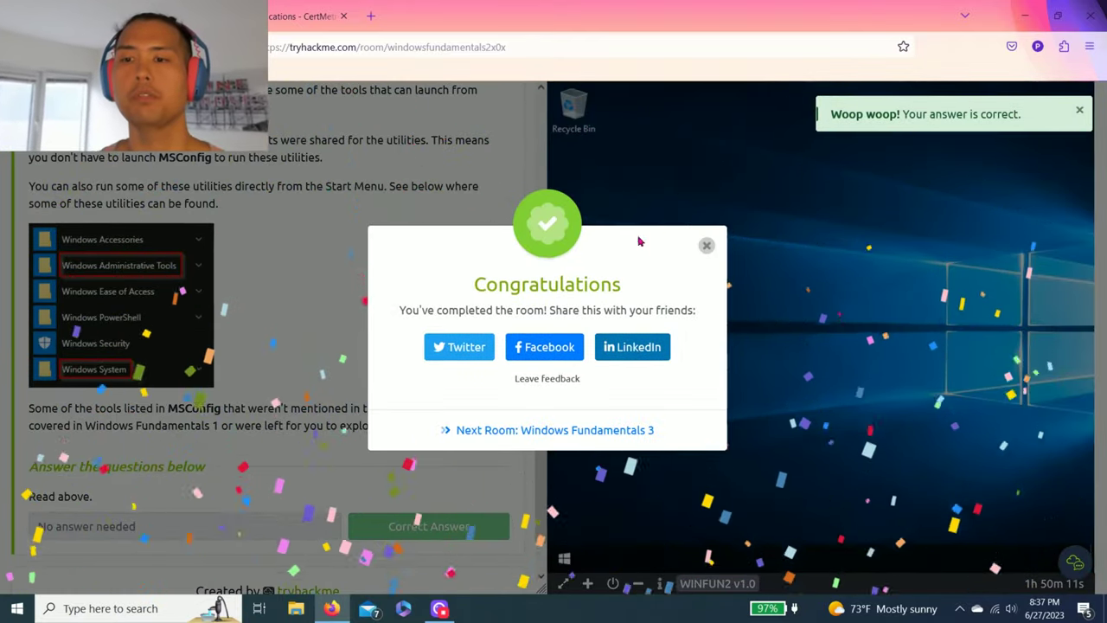
- Dismiss the room completion message and terminate the WINFUN2 v1.0 virtual machine
click(707, 244)
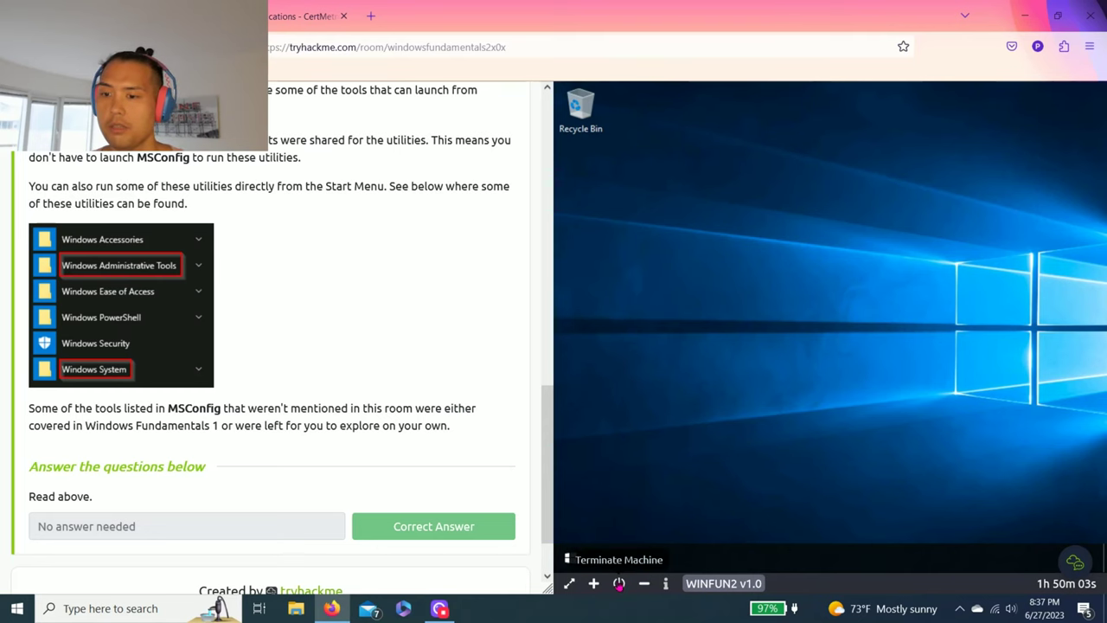
click(618, 583)
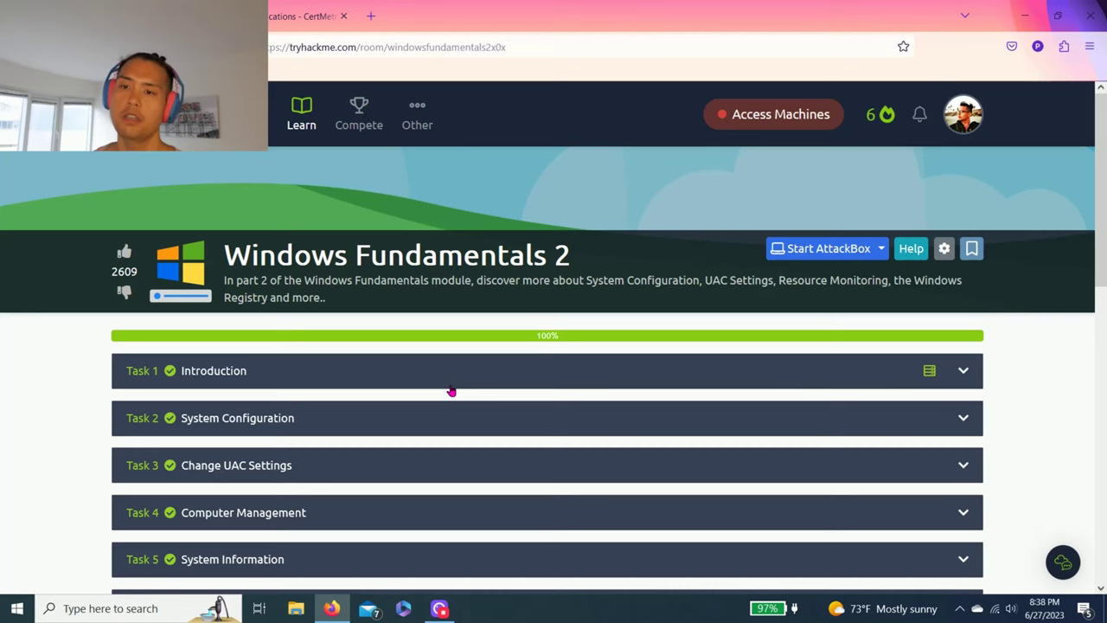
- Switch to the CompTIA CertMetrics page and review the active certifications list, highlighting the A+ and CySA+ entries
key(ctrl+Tab)
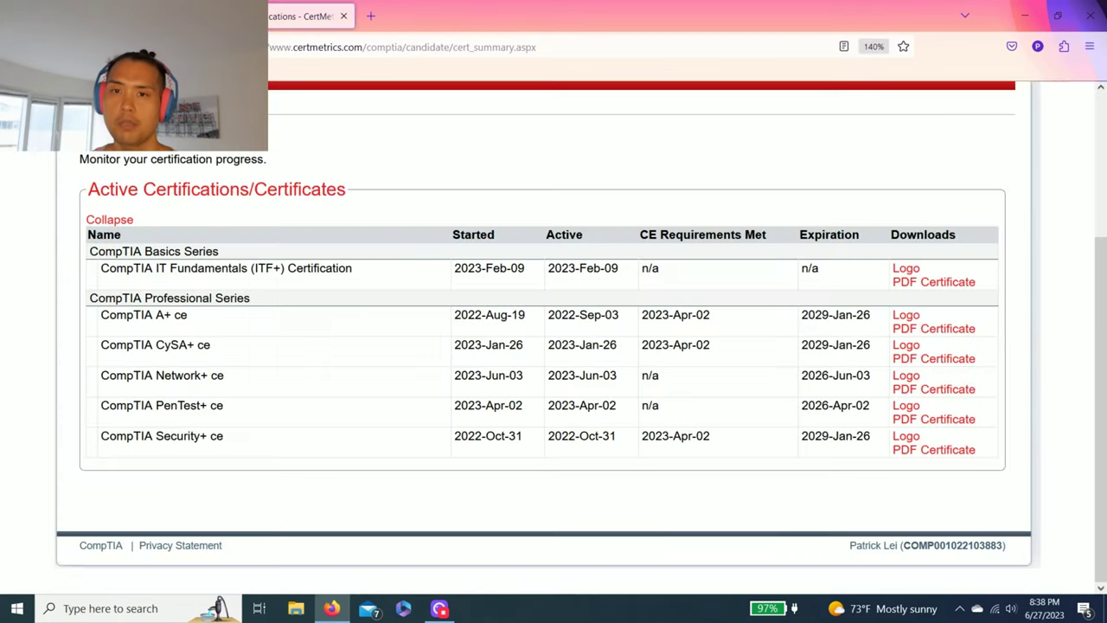
scroll(283, 264, up, 2)
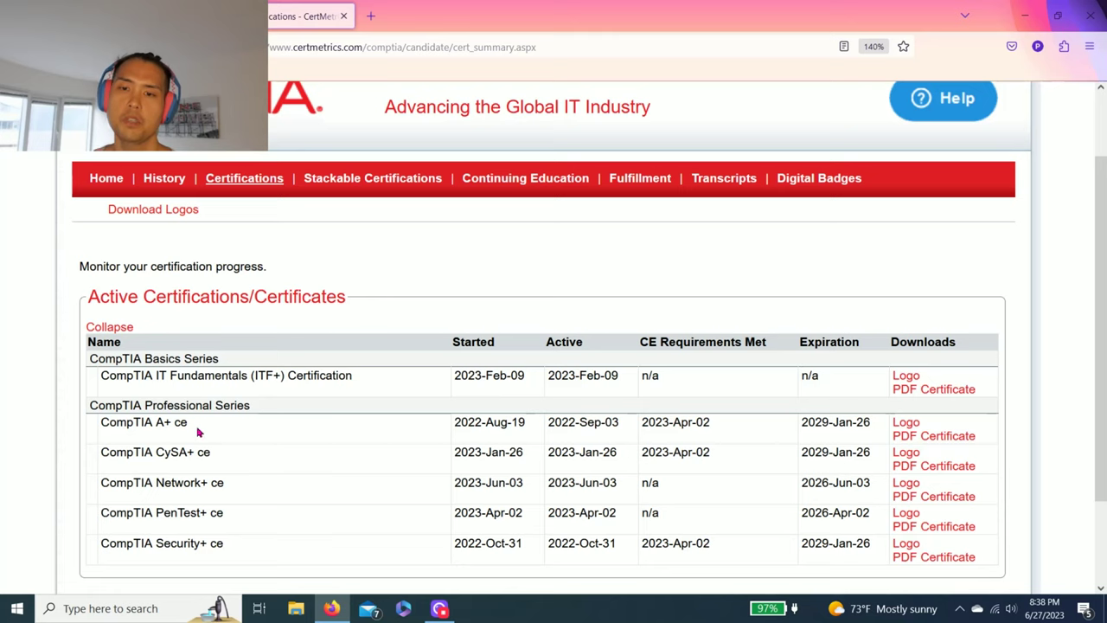
drag(192, 424, 100, 423)
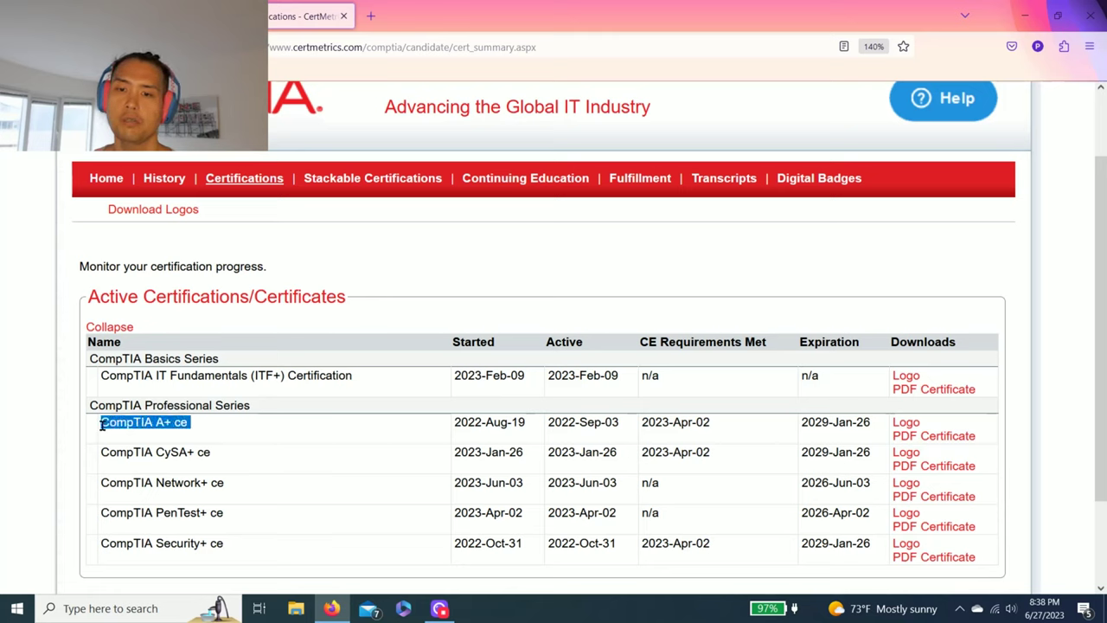
drag(217, 452, 152, 452)
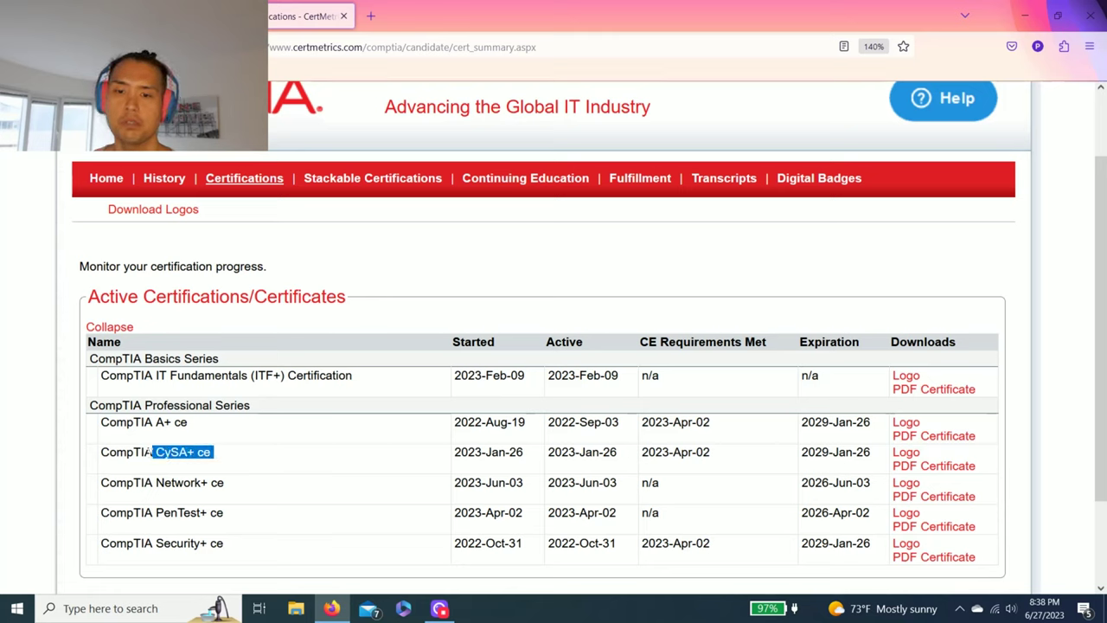
click(170, 482)
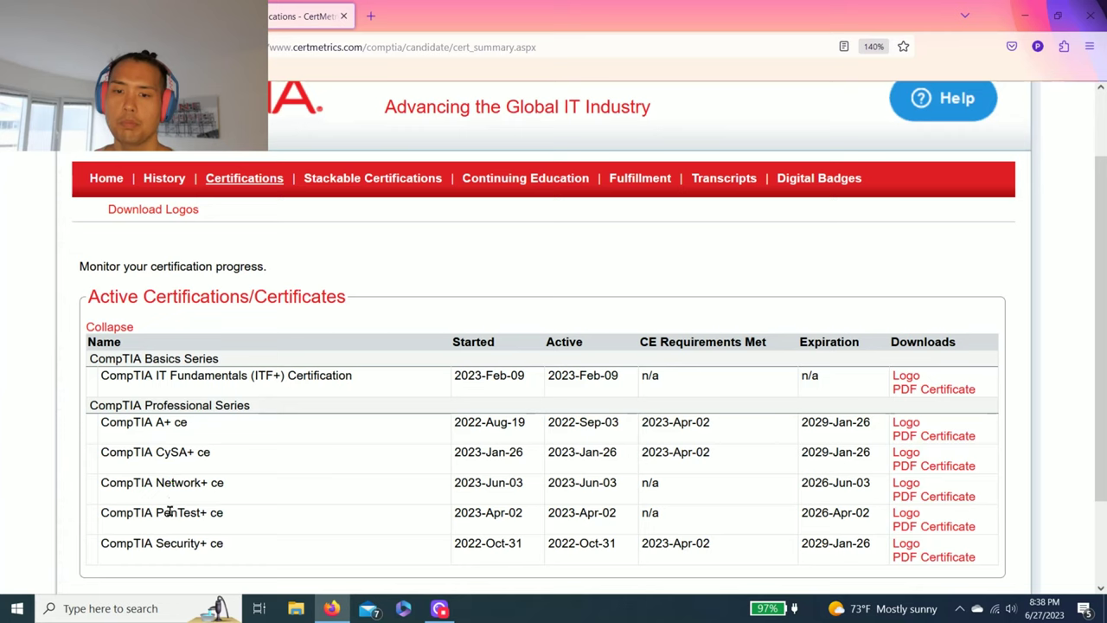
drag(158, 454, 218, 458)
click(218, 457)
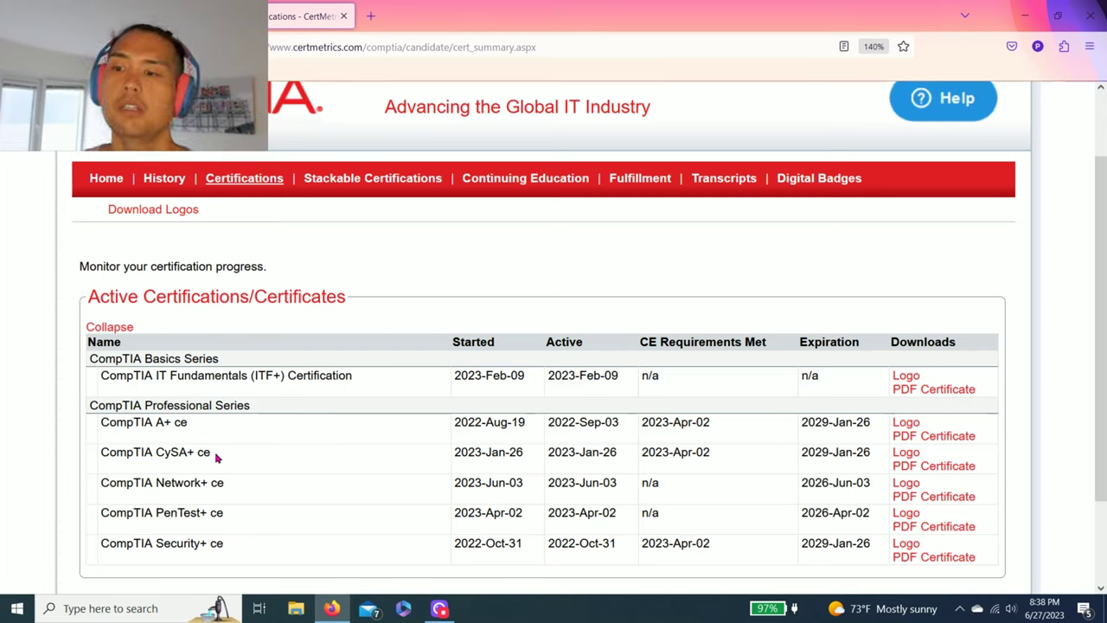
drag(216, 457, 142, 452)
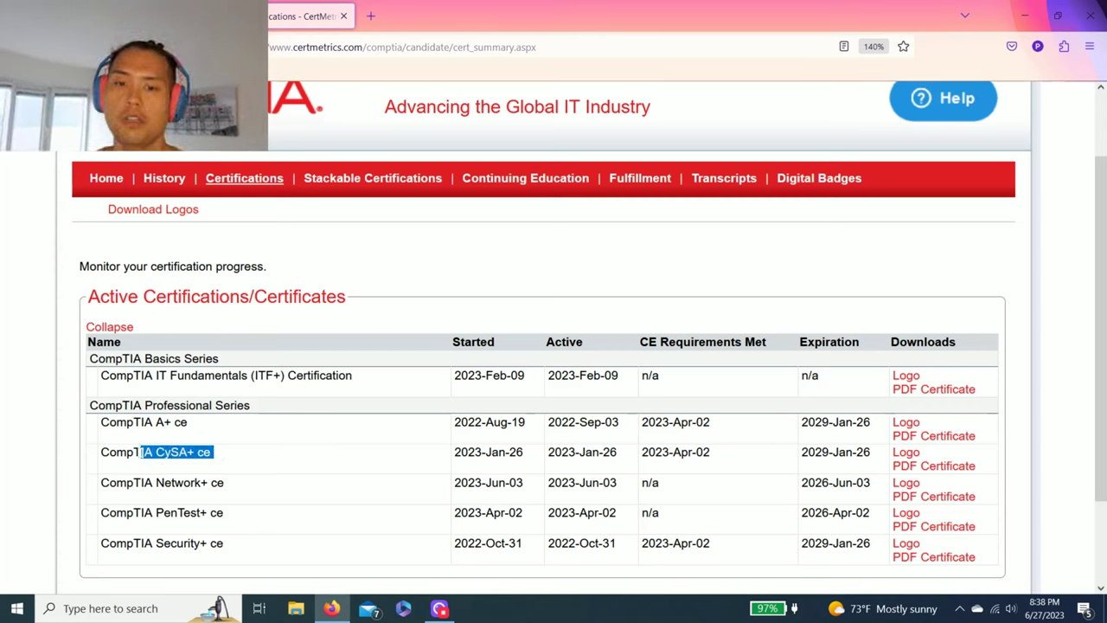
click(143, 452)
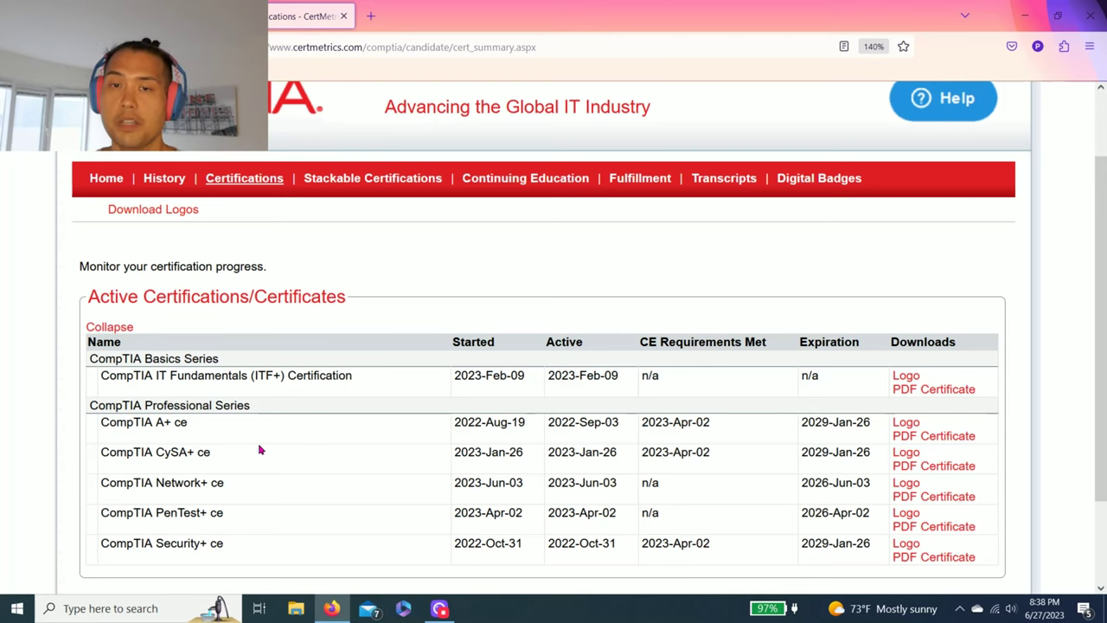
- Return to the TryHackMe Windows Fundamentals 2 room and open the site's Learn page
key(ctrl+shift+Tab)
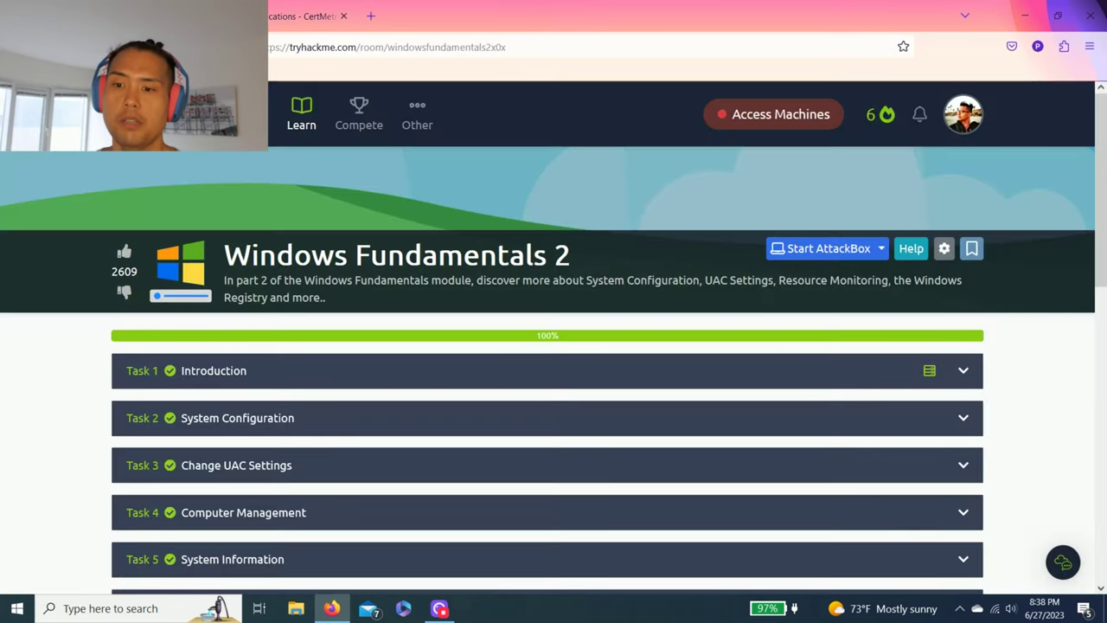
click(301, 125)
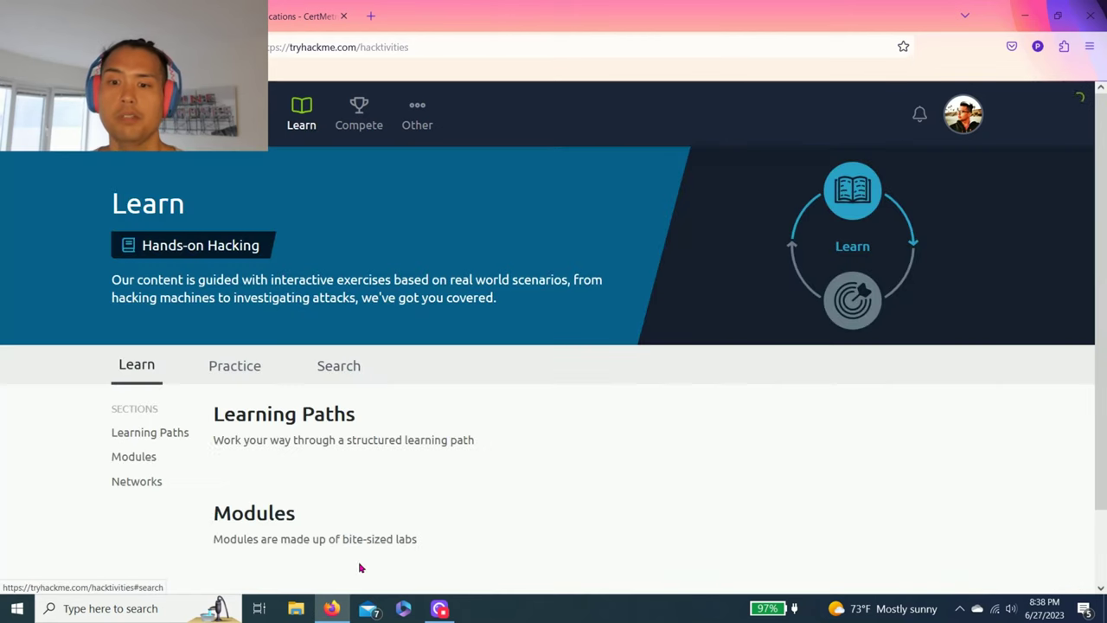